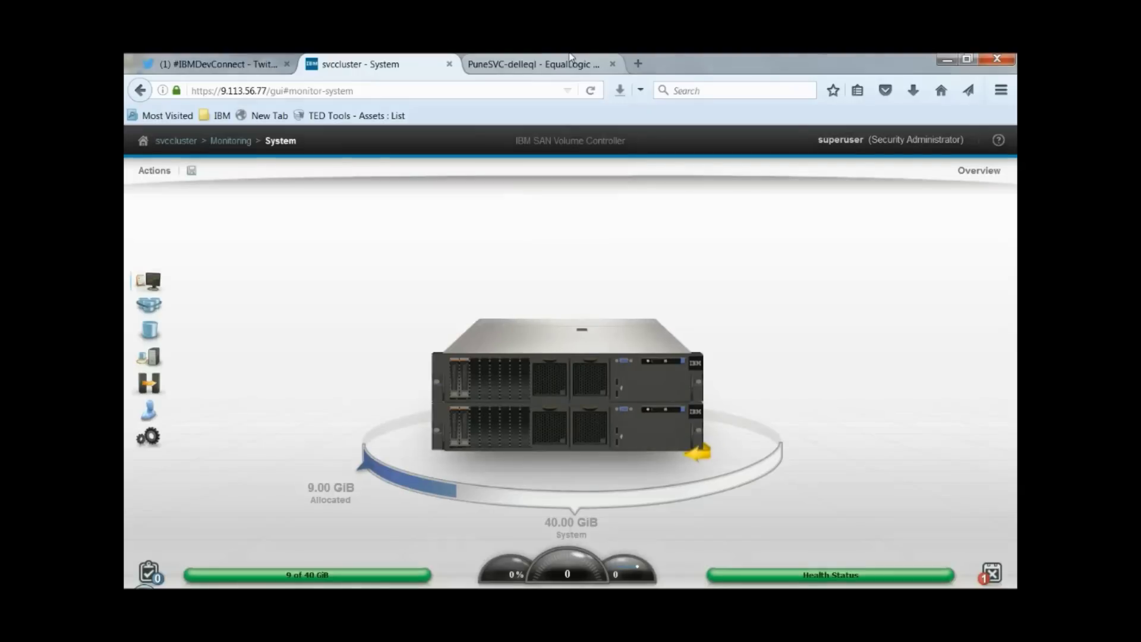
- Review the test1 and test2 volume details in the EqualLogic volume list
{"action": "left_click", "coordinate": [571, 58]}
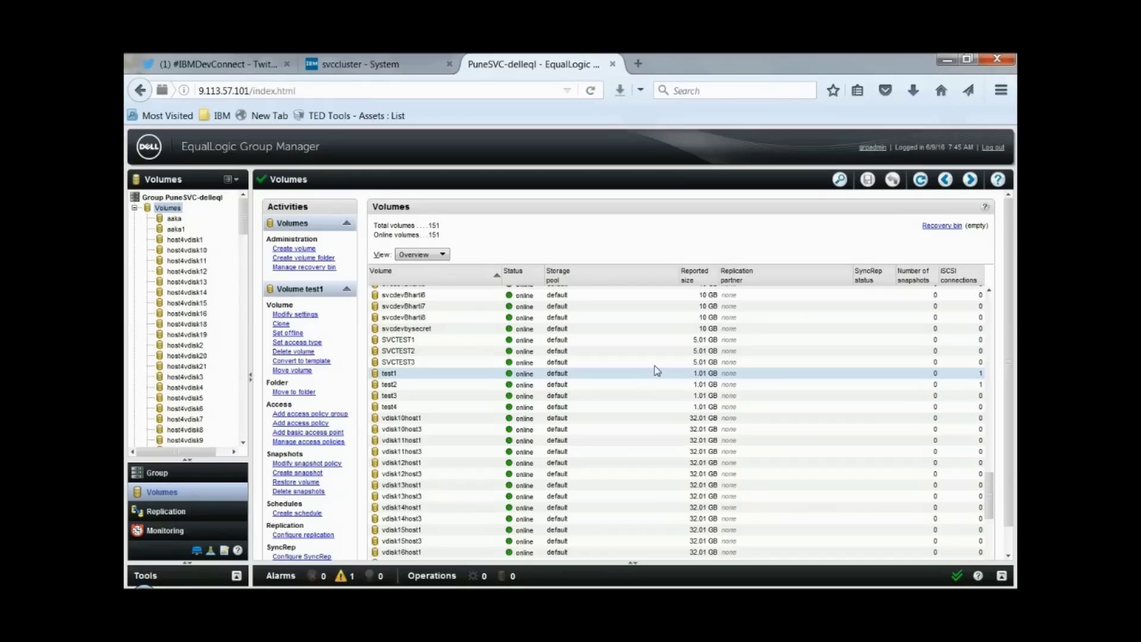
{"action": "mouse_move", "coordinate": [460, 378]}
{"action": "left_click", "coordinate": [441, 380]}
{"action": "left_click", "coordinate": [442, 384]}
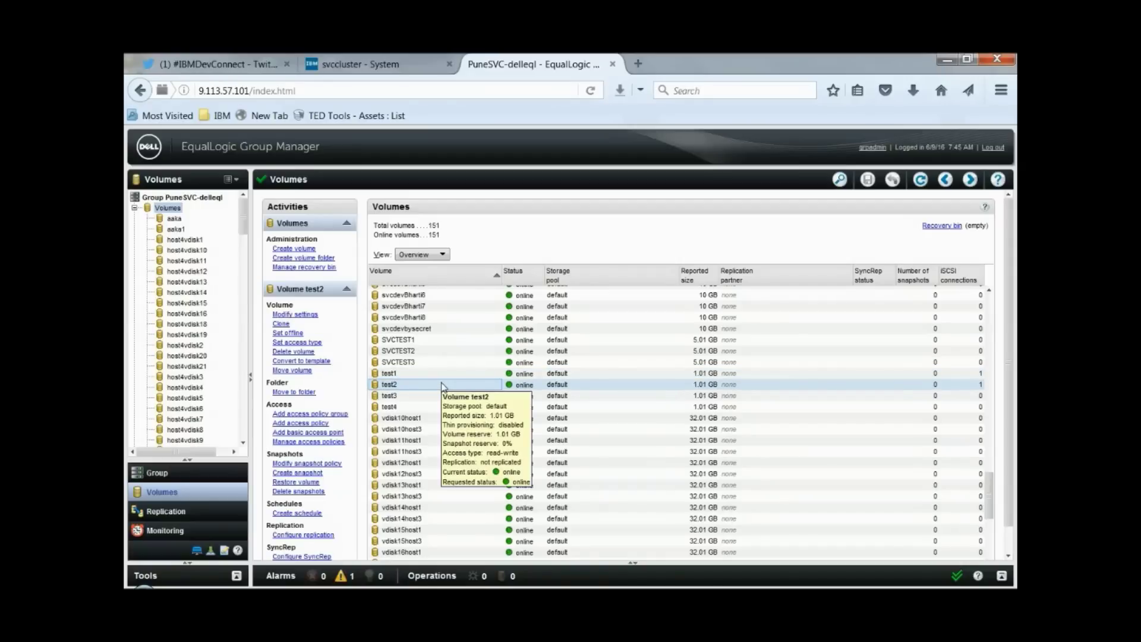
{"action": "key", "text": "ctrl+shift+Tab"}
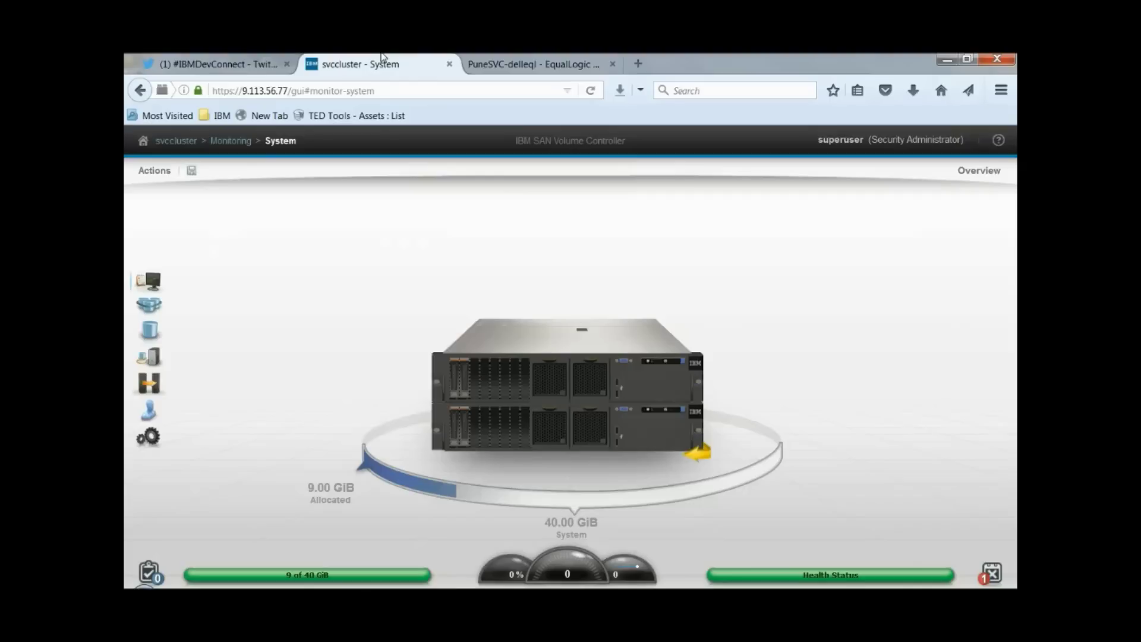
{"action": "key", "text": "ctrl+Tab"}
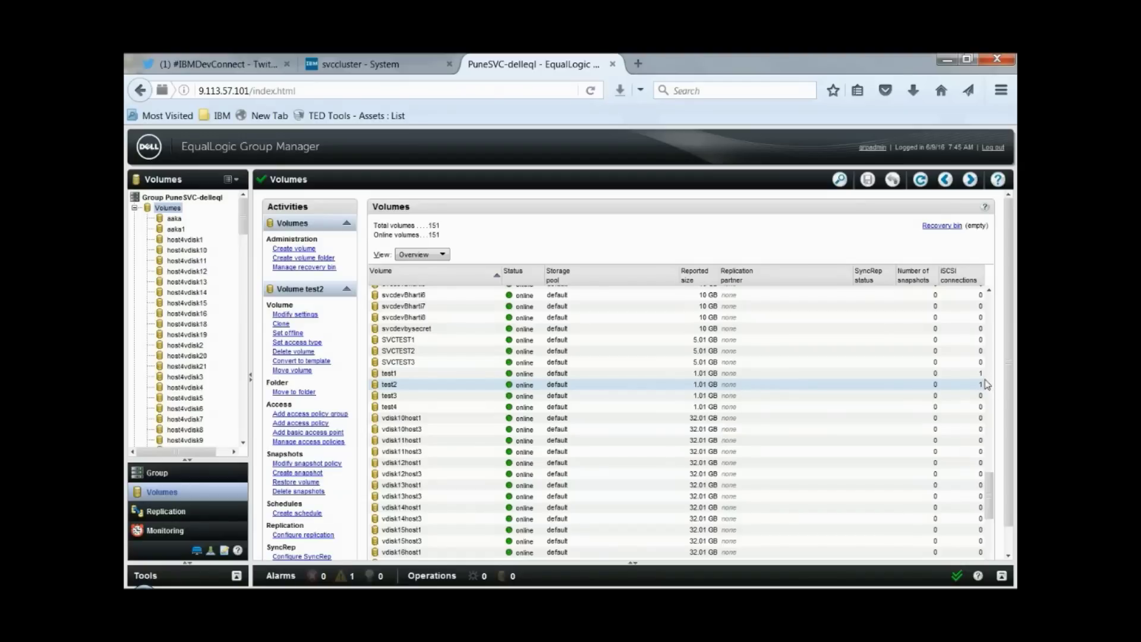
- Bring up the remote host session showing its 1.00 GB drives E: and F:
{"action": "mouse_move", "coordinate": [981, 391]}
{"action": "mouse_move", "coordinate": [865, 457]}
{"action": "key", "text": "alt+Tab"}
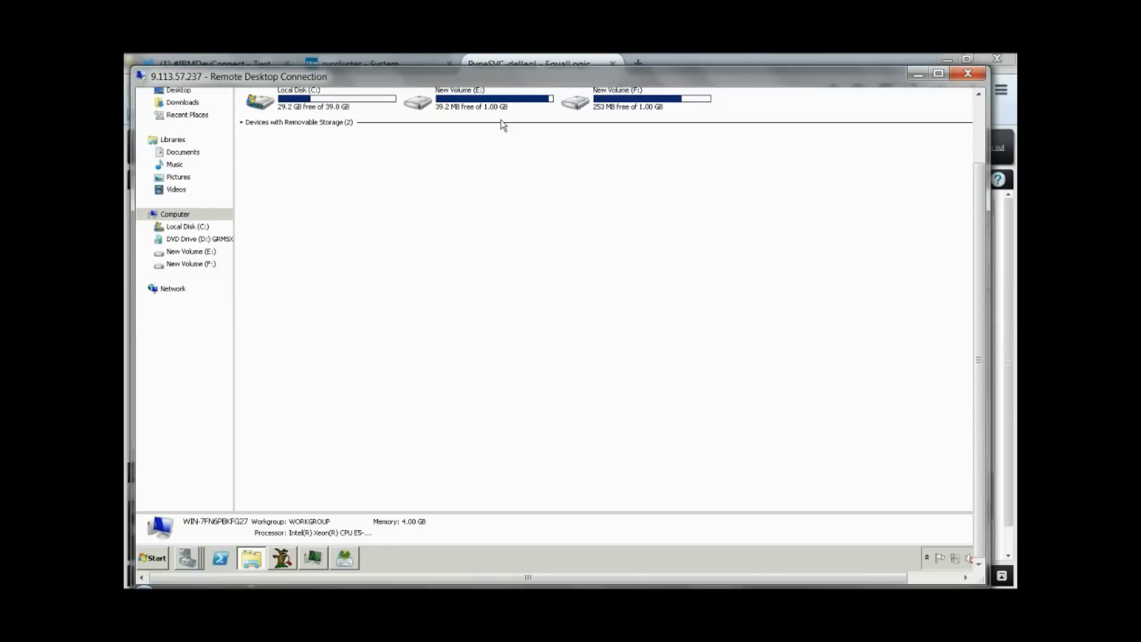
- Chart E:\ in Disk Savvy to confirm the Data and Data1 folders and their space usage
{"action": "left_click", "coordinate": [348, 559]}
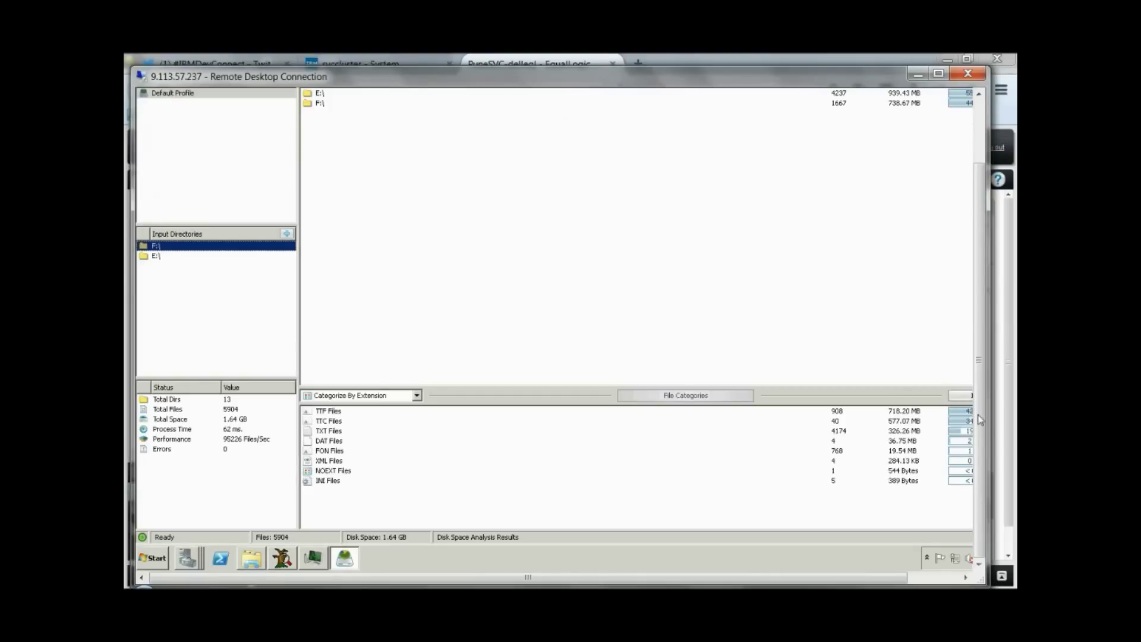
{"action": "left_click_drag", "start_coordinate": [981, 425], "coordinate": [981, 334]}
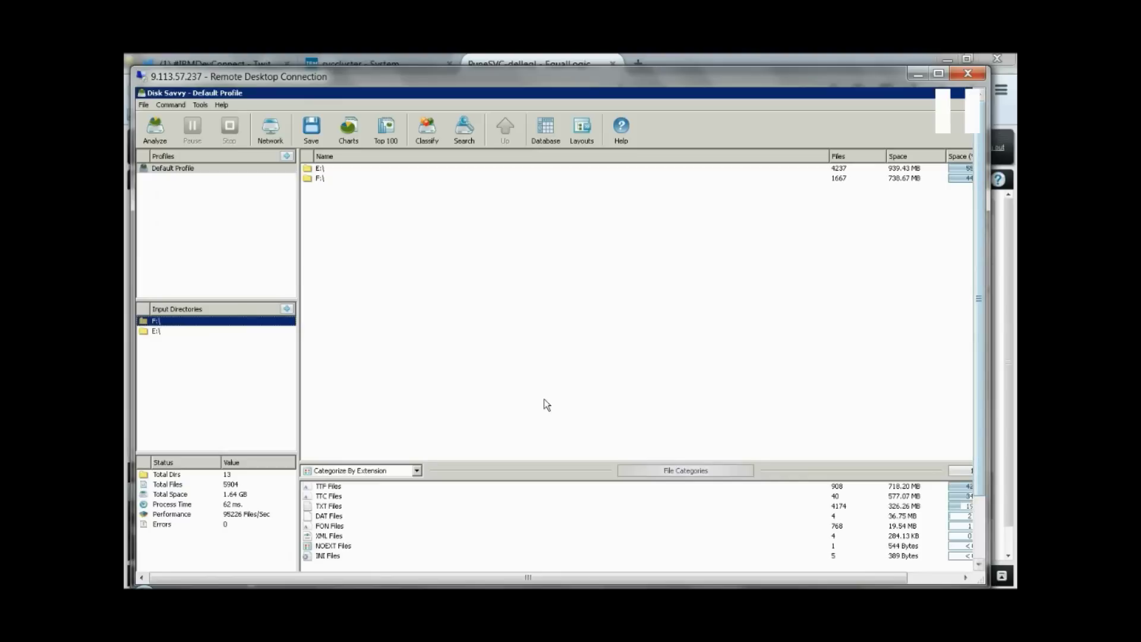
{"action": "double_click", "coordinate": [324, 177]}
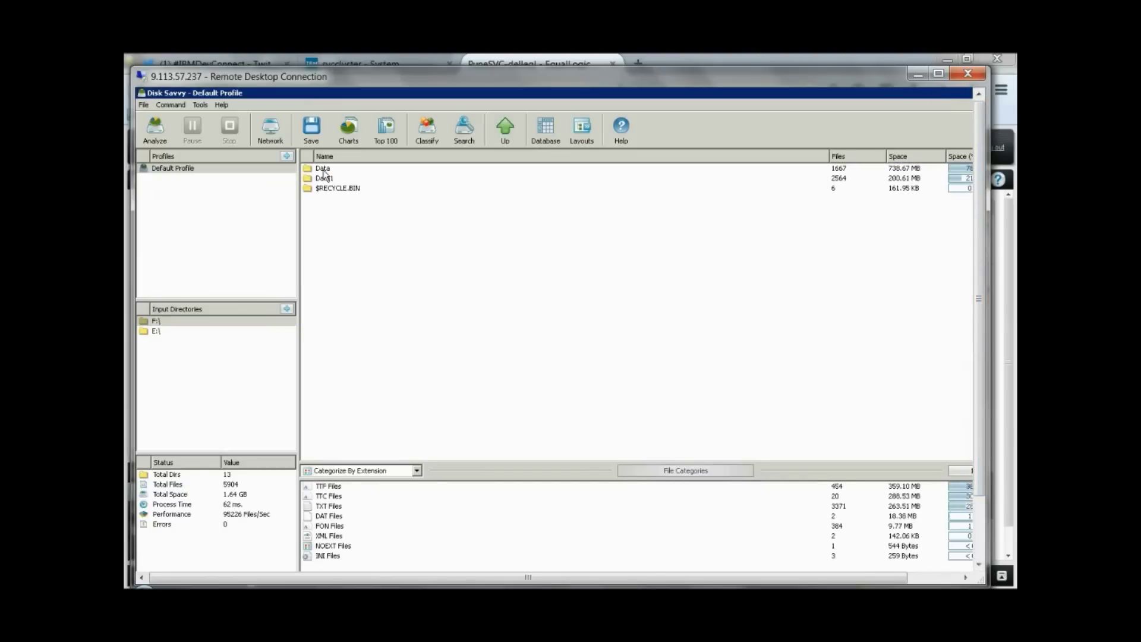
{"action": "left_click", "coordinate": [353, 139]}
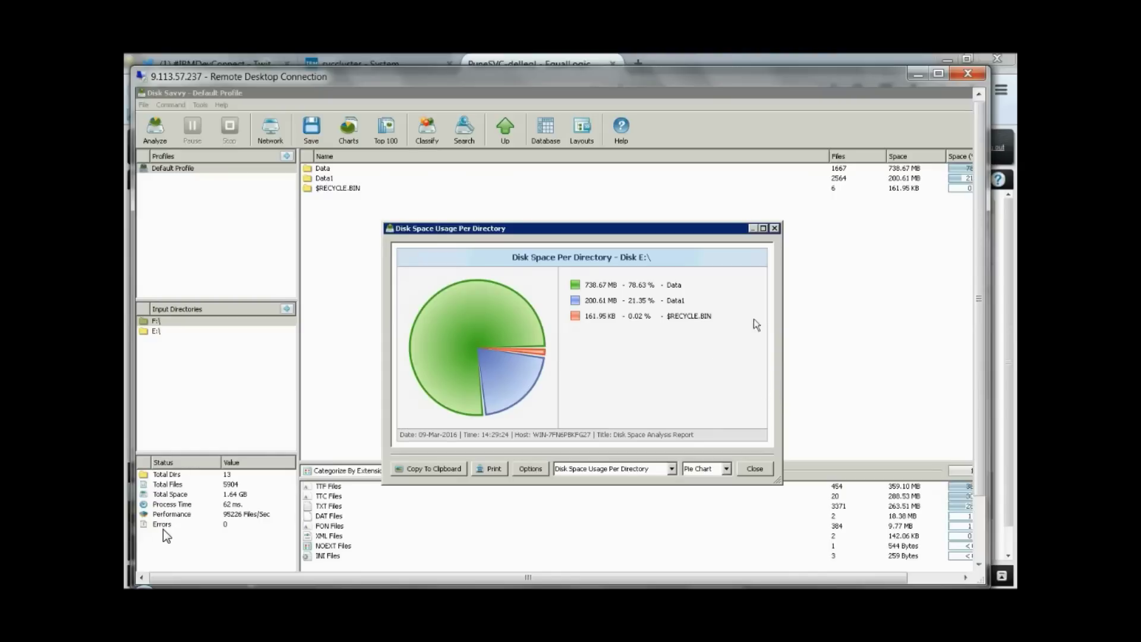
{"action": "left_click", "coordinate": [776, 229]}
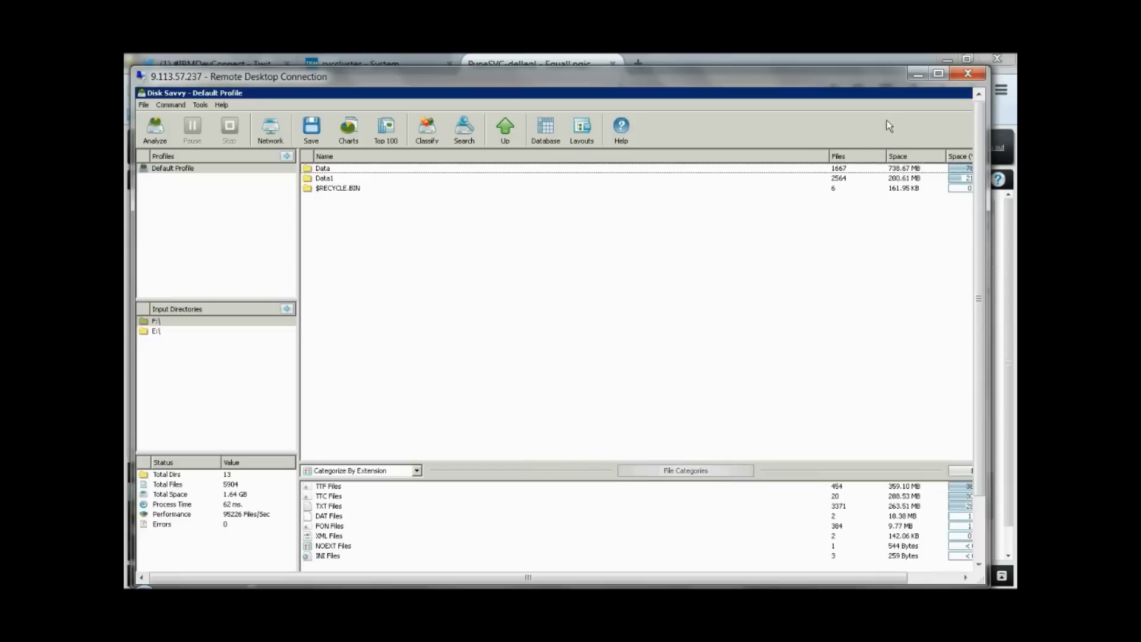
{"action": "left_click", "coordinate": [916, 74]}
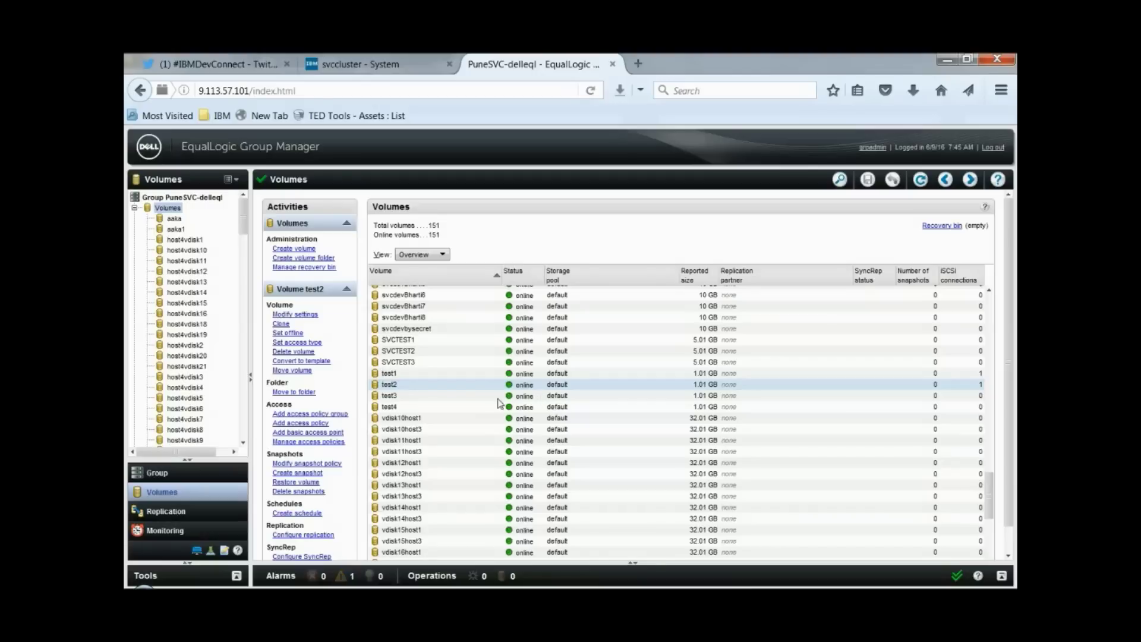
- Copy node1's iSCSI qualified name from the SVC network iSCSI settings
{"action": "left_click", "coordinate": [417, 385]}
{"action": "left_click", "coordinate": [415, 373]}
{"action": "left_click", "coordinate": [375, 64]}
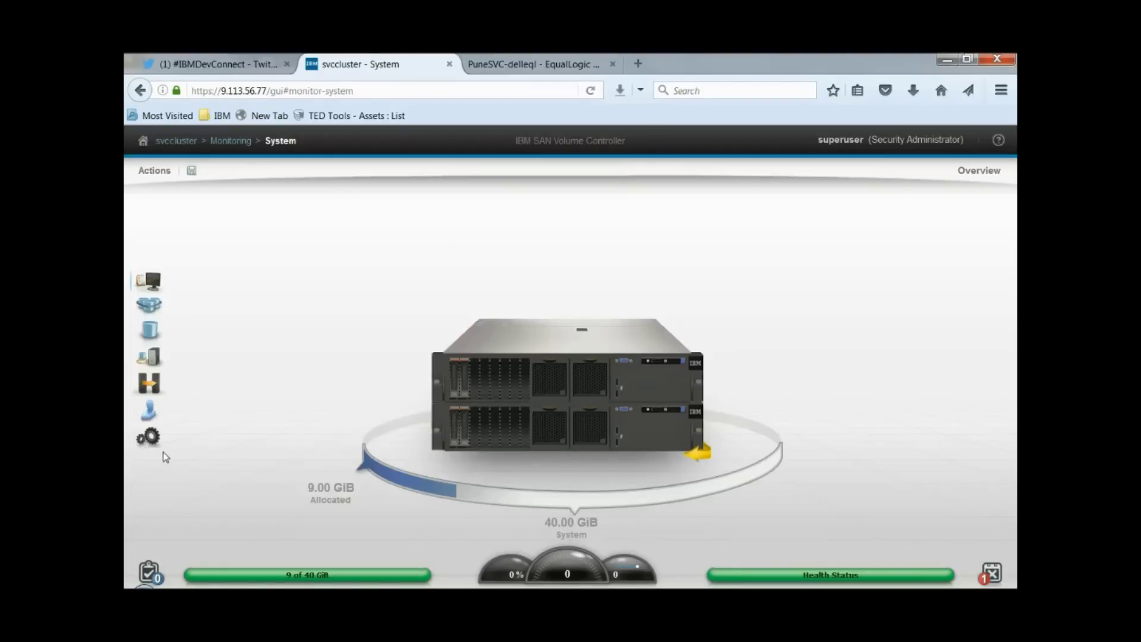
{"action": "mouse_move", "coordinate": [162, 450]}
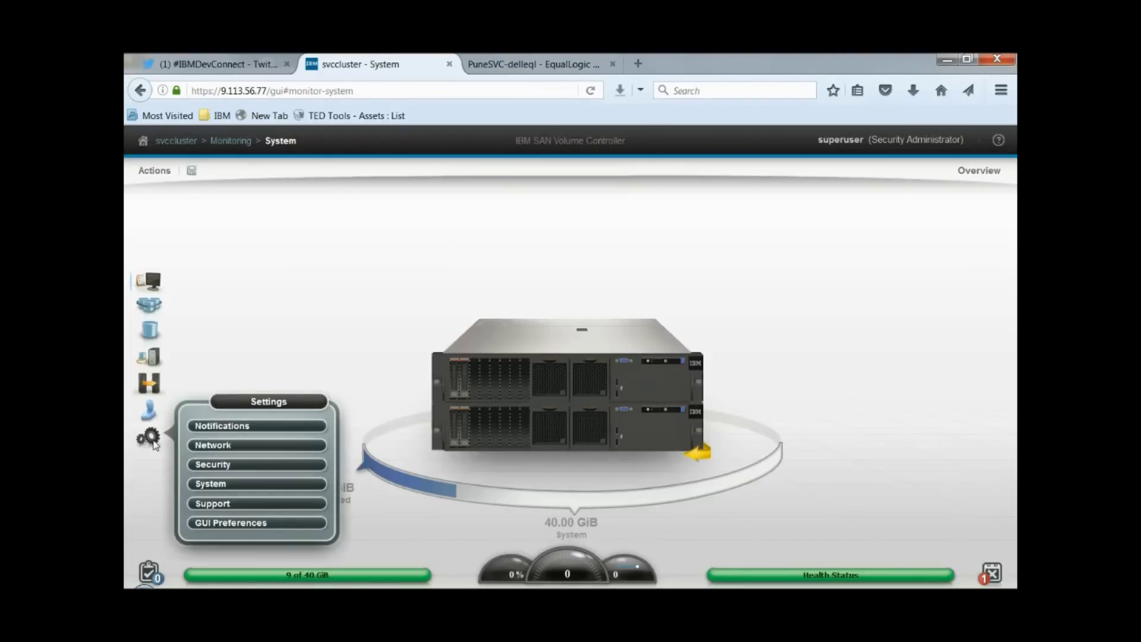
{"action": "left_click", "coordinate": [212, 447]}
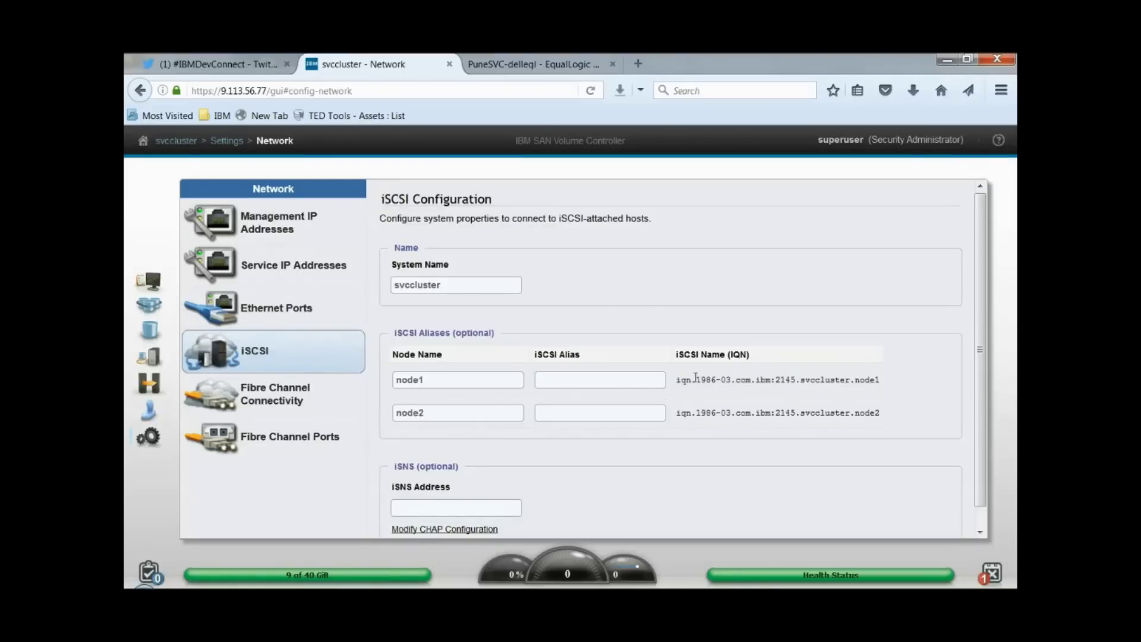
{"action": "left_click_drag", "start_coordinate": [677, 381], "coordinate": [886, 386]}
{"action": "key", "text": "ctrl+c"}
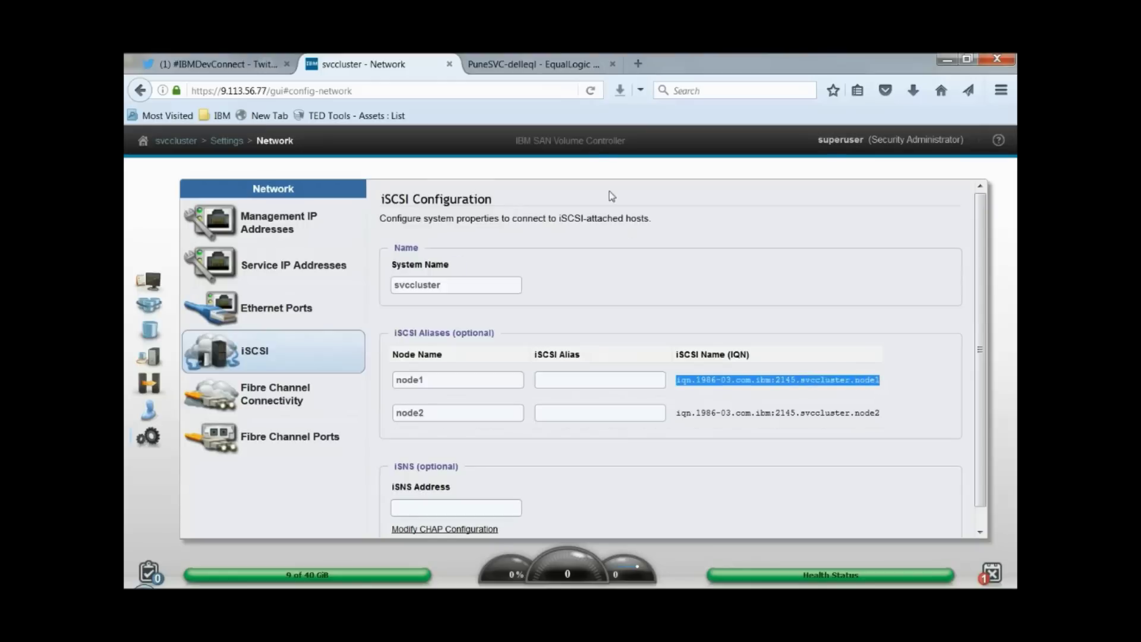
{"action": "left_click", "coordinate": [558, 61]}
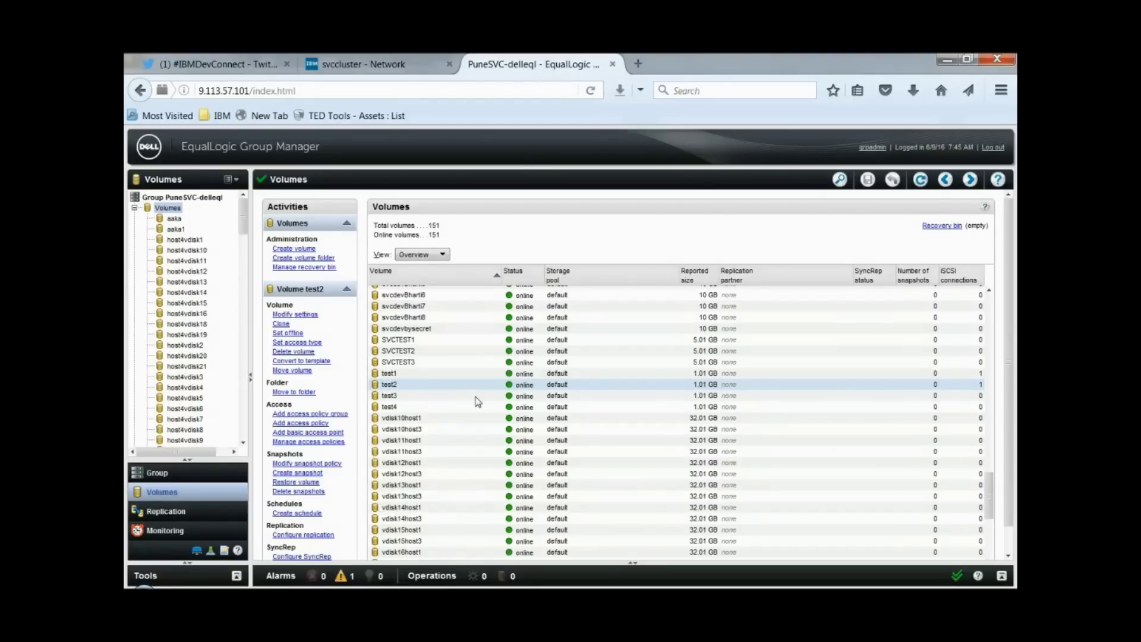
- Add a test1 access point for SVC node1 using the pasted IQN
{"action": "double_click", "coordinate": [437, 374]}
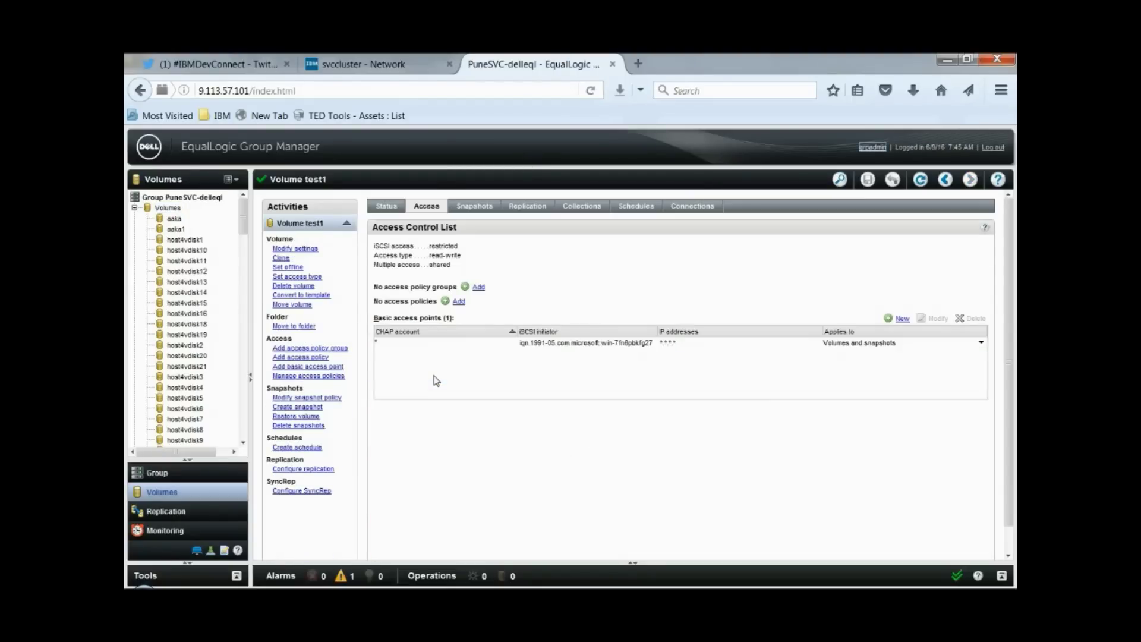
{"action": "left_click", "coordinate": [387, 208]}
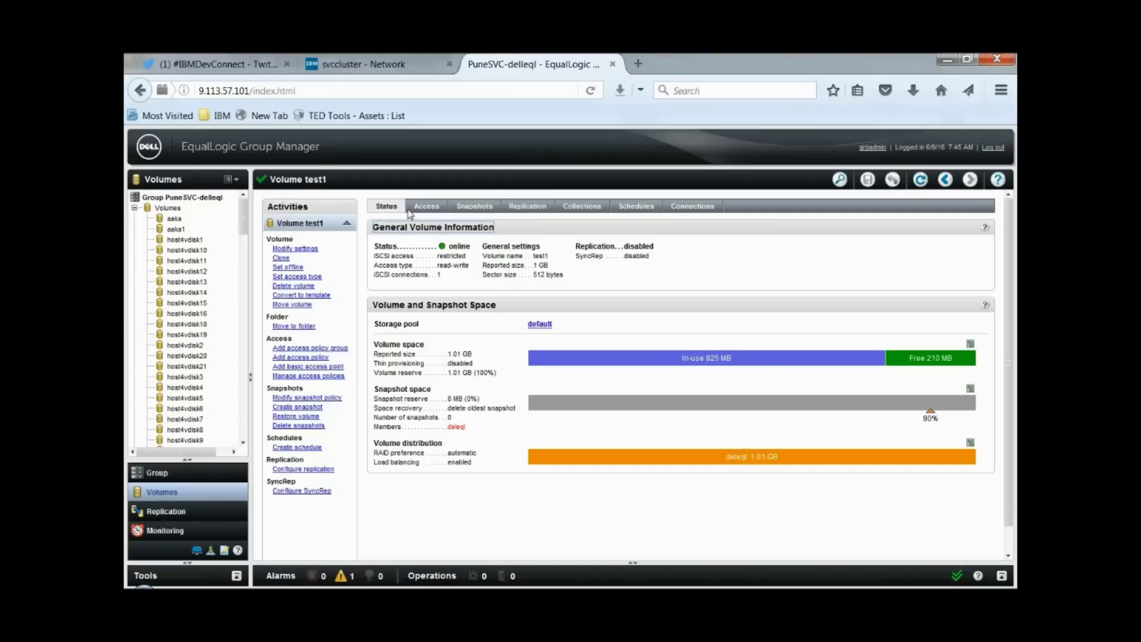
{"action": "left_click", "coordinate": [425, 209]}
{"action": "left_click", "coordinate": [487, 205]}
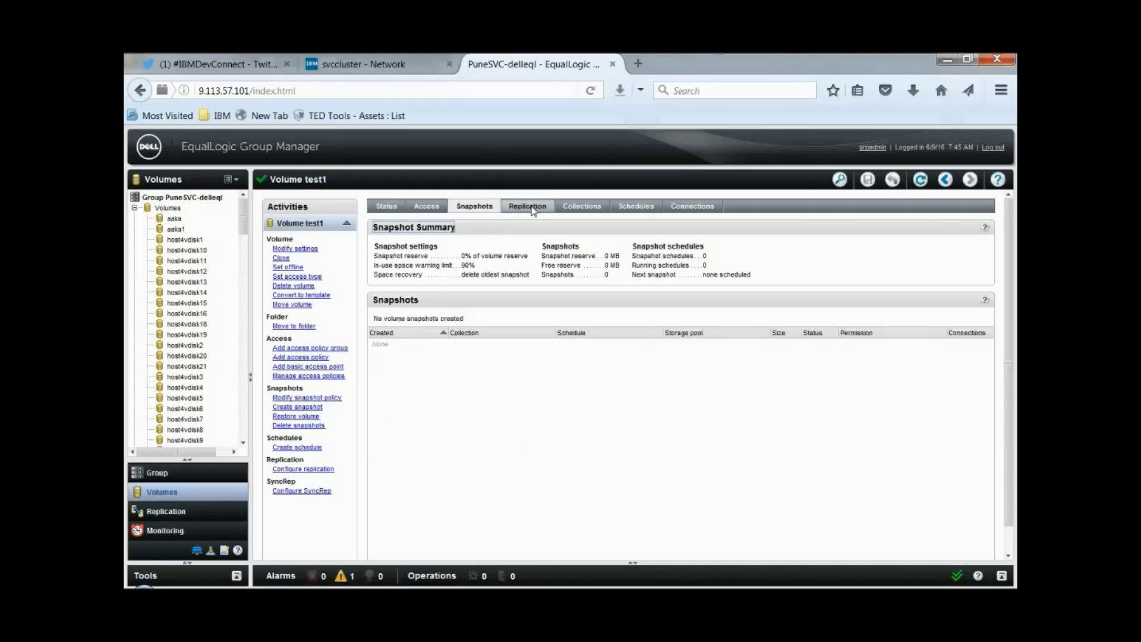
{"action": "left_click", "coordinate": [530, 206]}
{"action": "left_click", "coordinate": [580, 207]}
{"action": "left_click", "coordinate": [409, 208]}
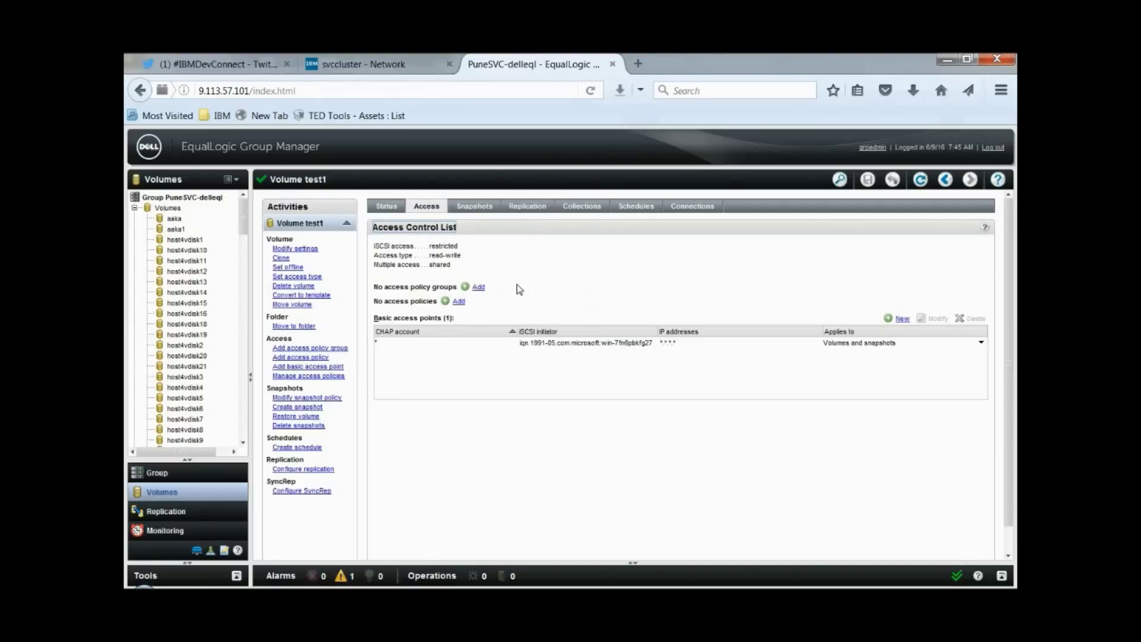
{"action": "left_click", "coordinate": [902, 319]}
{"action": "left_click", "coordinate": [606, 355]}
{"action": "key", "text": "ctrl+v"}
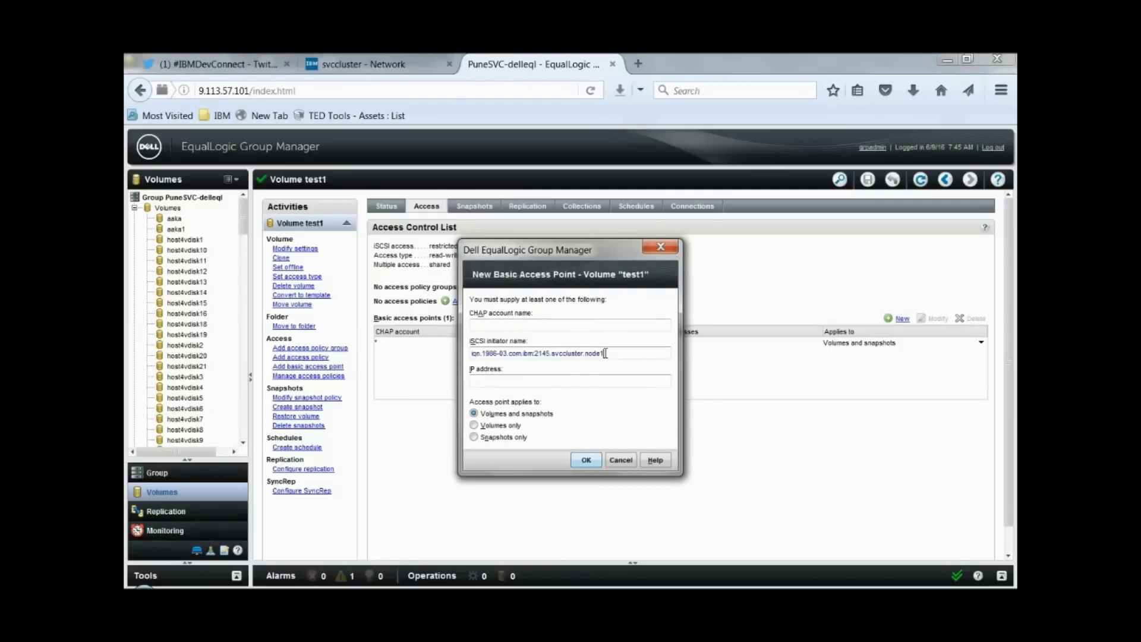
{"action": "left_click", "coordinate": [587, 461]}
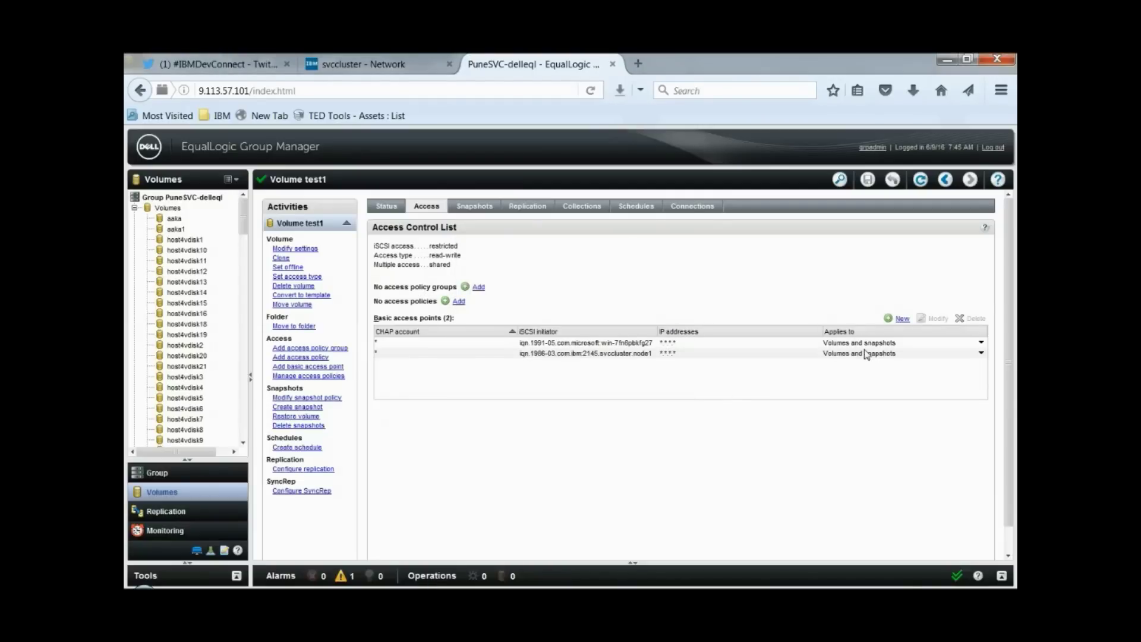
- Add a second test1 access point for node2, changing the IQN's node number to 2
{"action": "left_click", "coordinate": [901, 319]}
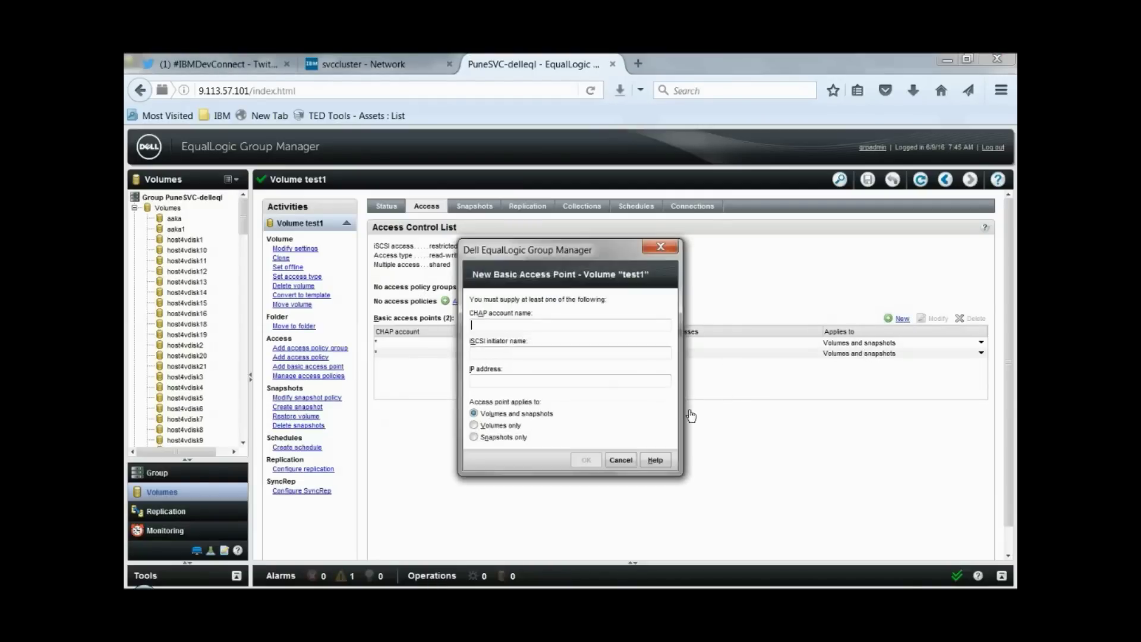
{"action": "left_click", "coordinate": [549, 356]}
{"action": "key", "text": "ctrl+v"}
{"action": "key", "text": "BackSpace"}
{"action": "type", "text": "2"}
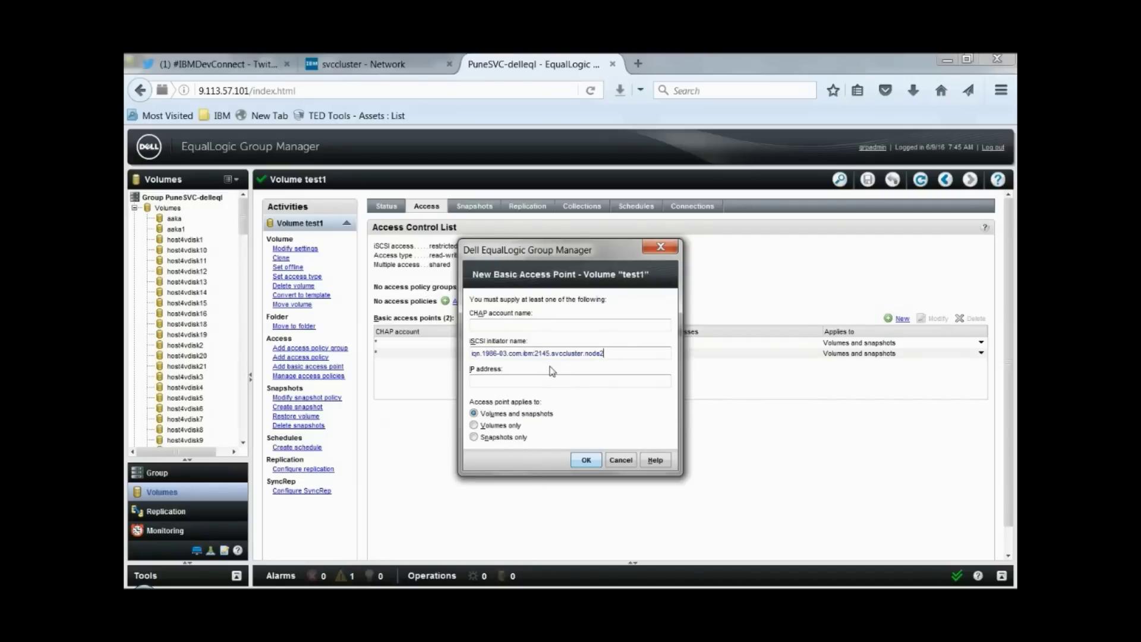
{"action": "left_click", "coordinate": [581, 461]}
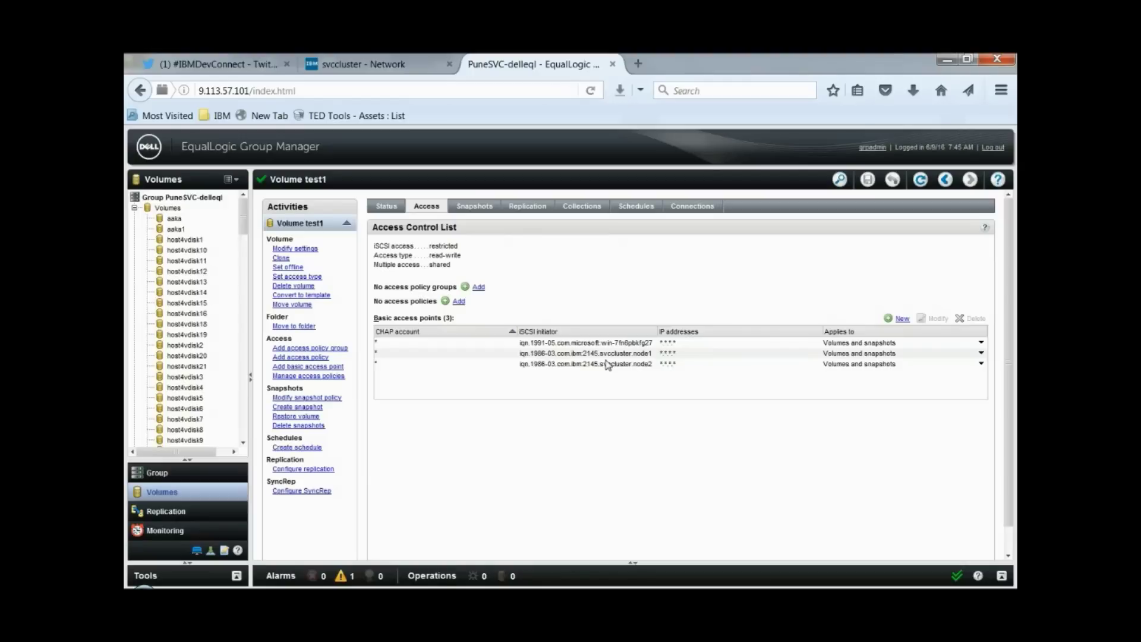
{"action": "key", "text": "ctrl+shift+Tab"}
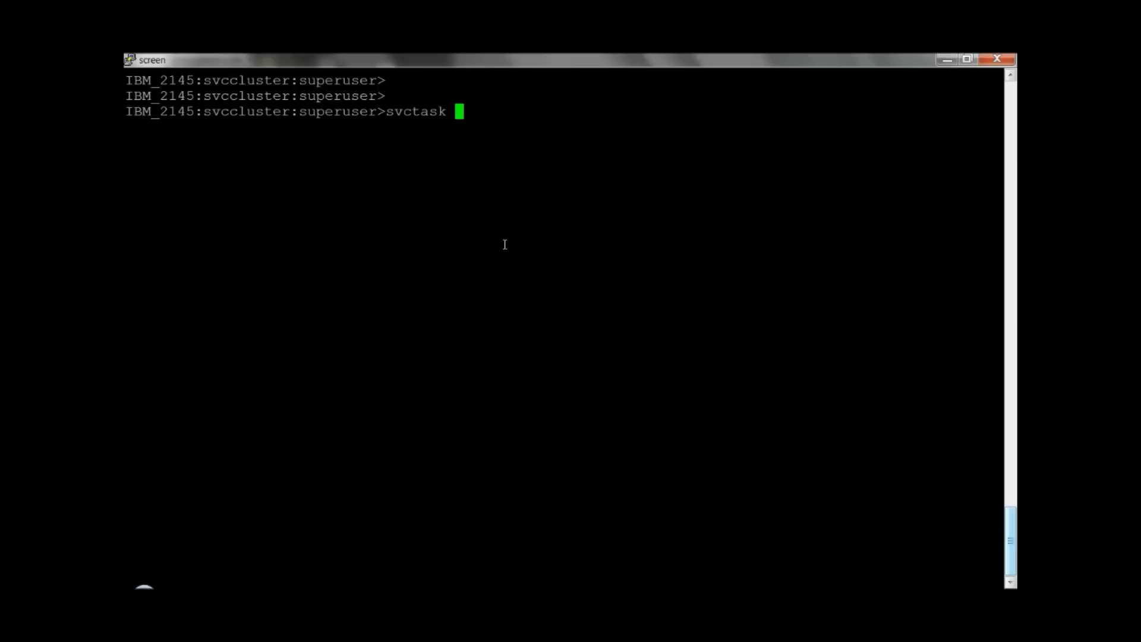
- Run svctask detectiscsistorageportcandidate -targetip 192.168.104.3 -srcportid 4
{"action": "type", "text": "detect"}
{"action": "type", "text": "is"}
{"action": "key", "text": "Tab"}
{"action": "type", "text": "-target"}
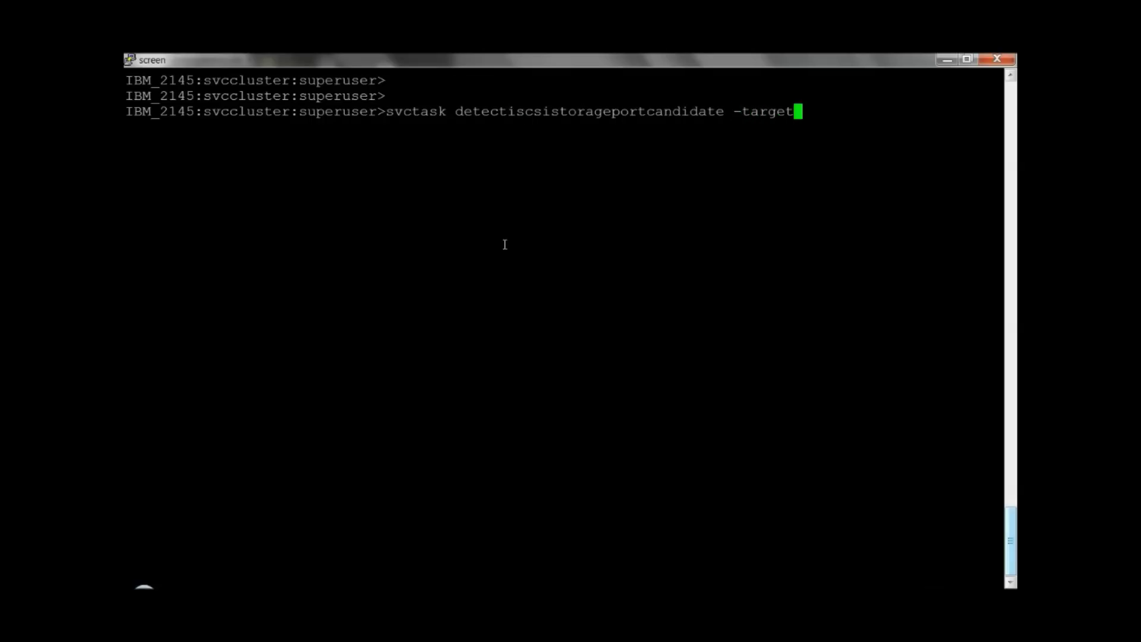
{"action": "type", "text": "ip 192.168.1"}
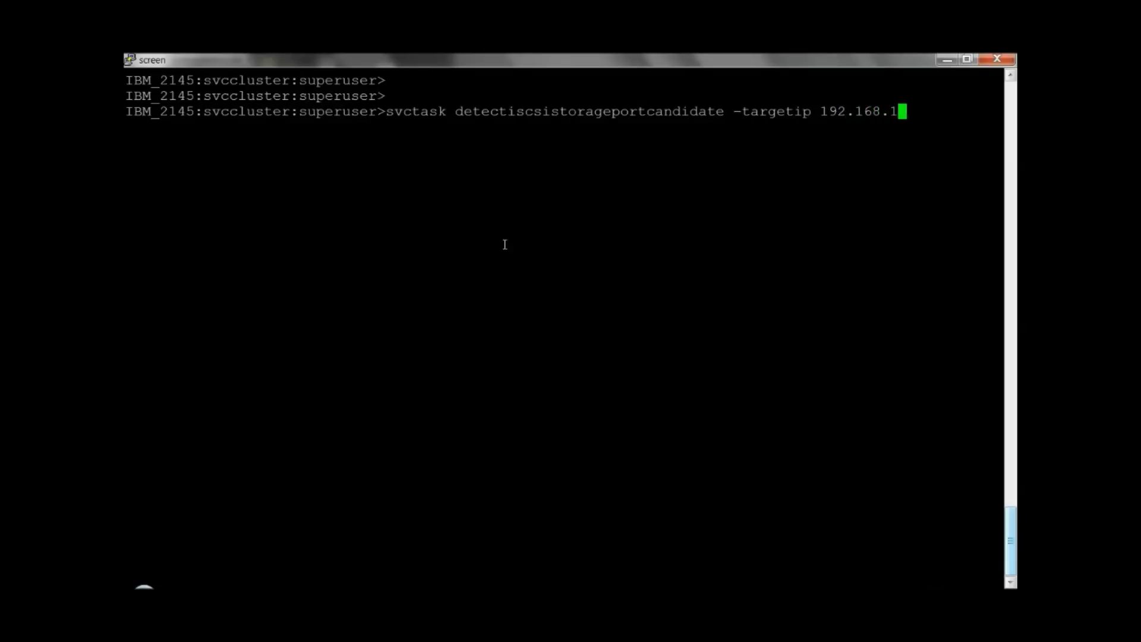
{"action": "type", "text": "04.3 "}
{"action": "type", "text": "-src"}
{"action": "type", "text": "port"}
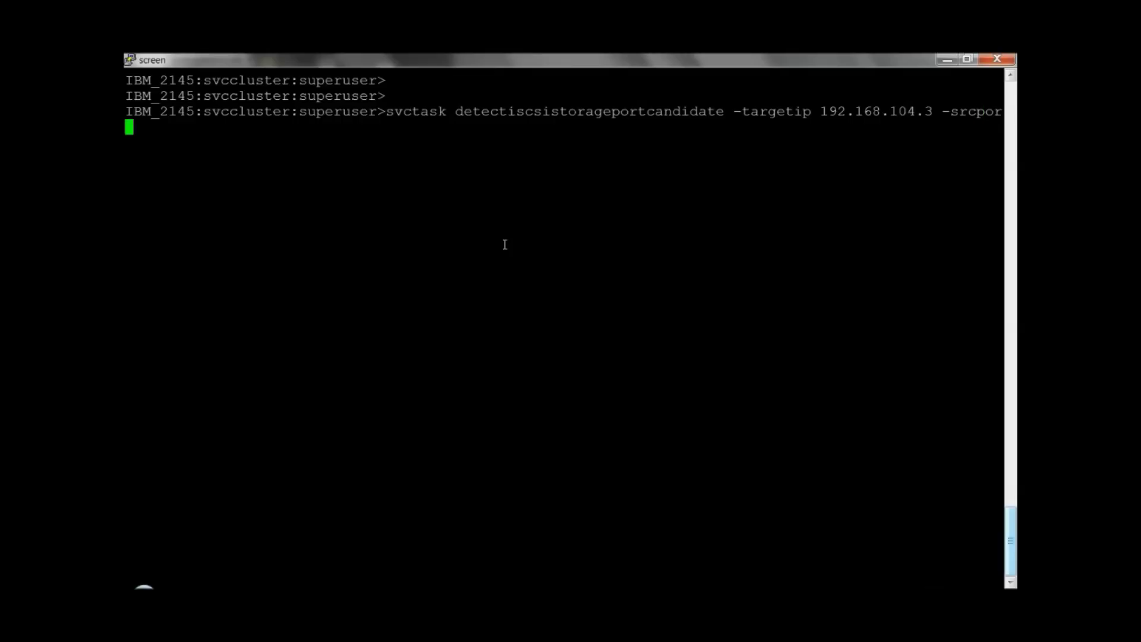
{"action": "type", "text": "id "}
{"action": "type", "text": "4"}
{"action": "key", "text": "Return"}
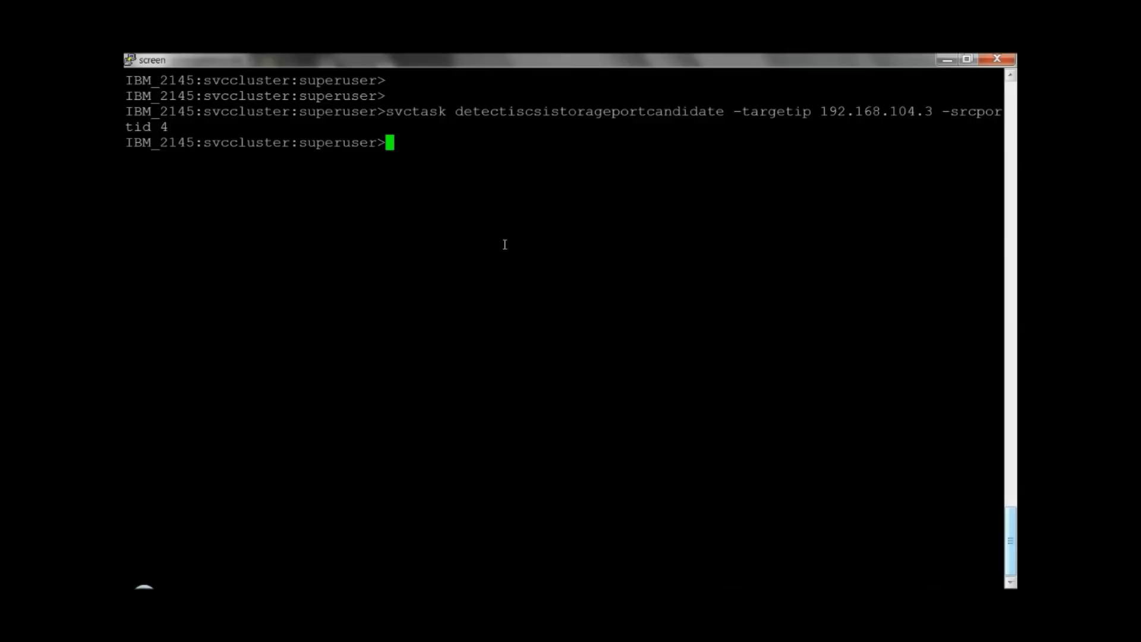
- Enter the svcinfo lsiscsistorageportcandidate command at the prompt
{"action": "type", "text": "l"}
{"action": "key", "text": "BackSpace"}
{"action": "type", "text": "svcinfo lsis"}
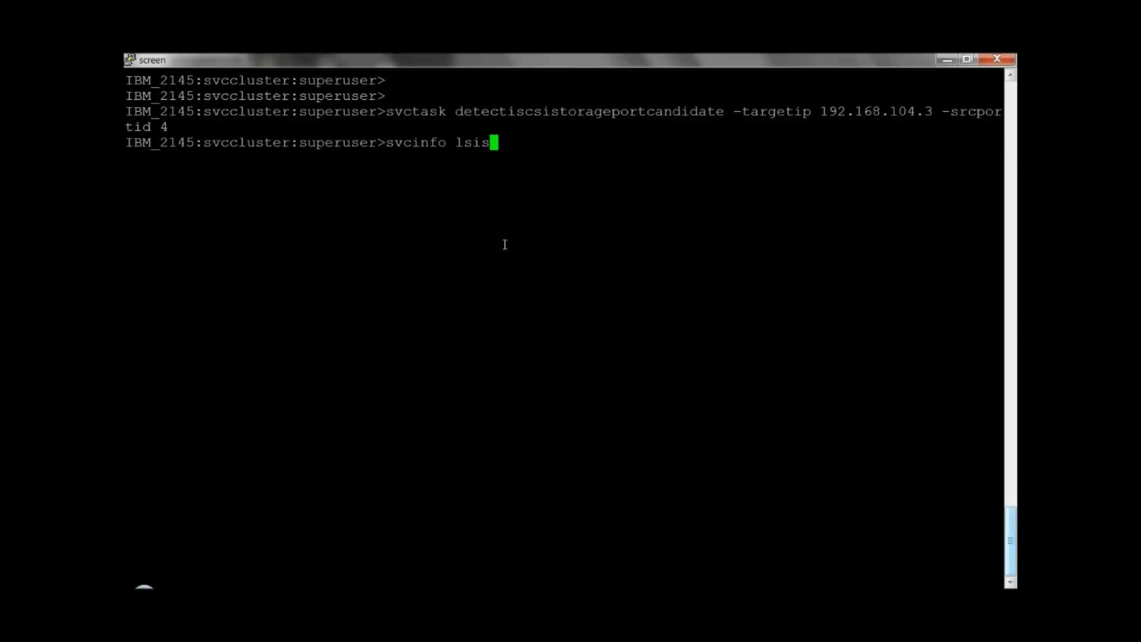
{"action": "type", "text": "csistorageport"}
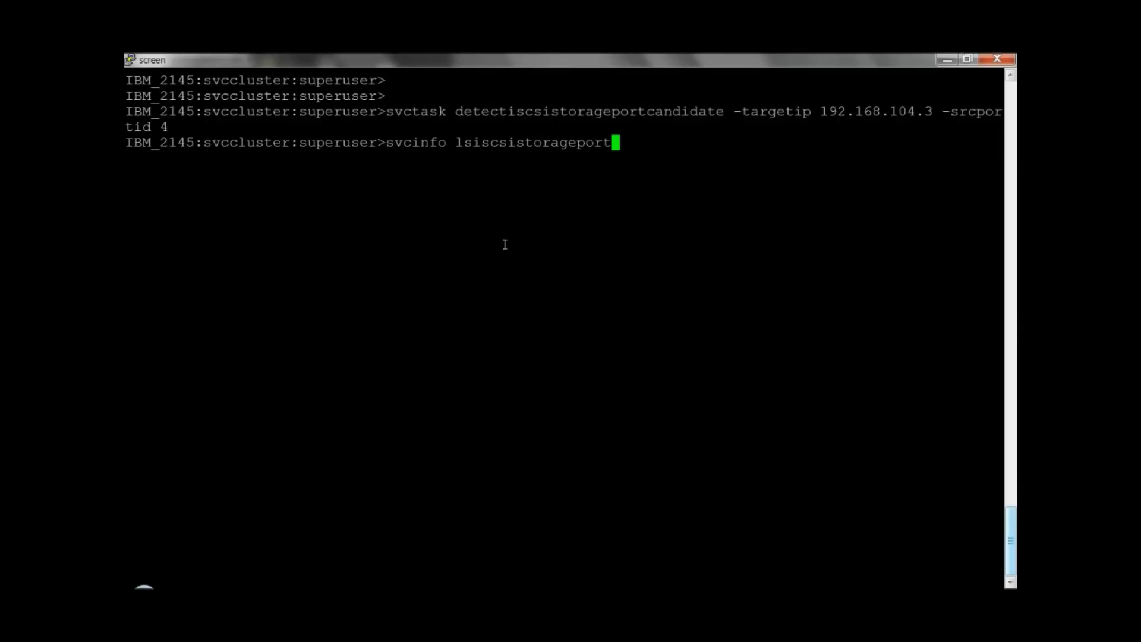
{"action": "type", "text": "candidate"}
- List the candidates and check the two unconfigured EqualLogic targets, test1 and test2, at 192.168.104.3
{"action": "key", "text": "Return"}
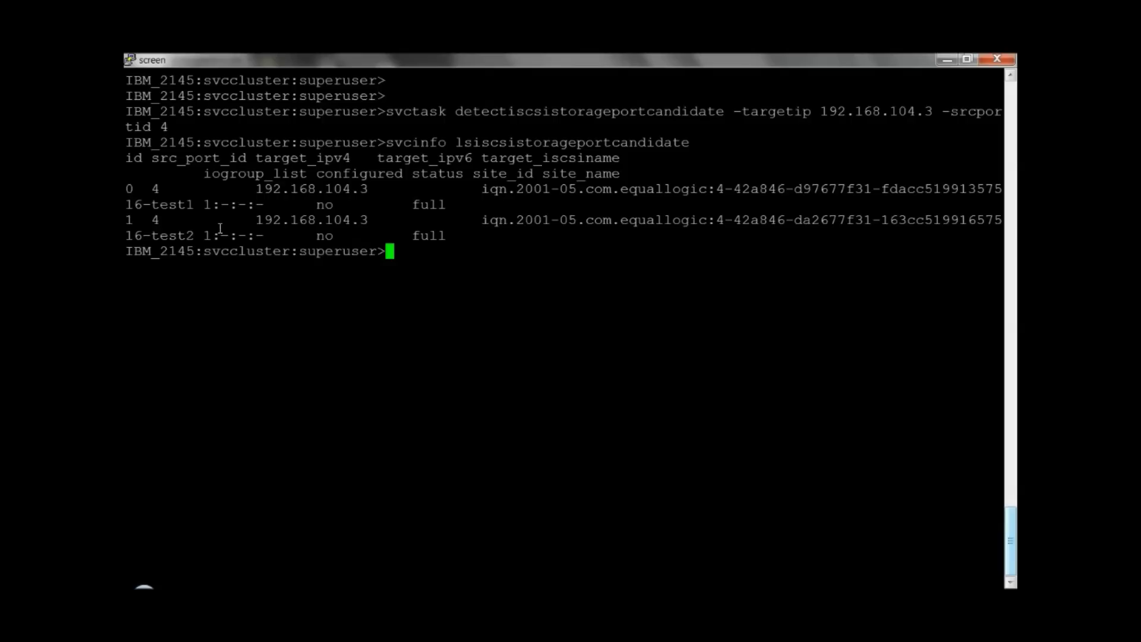
{"action": "left_click_drag", "start_coordinate": [151, 189], "coordinate": [158, 190]}
{"action": "left_click", "coordinate": [156, 190]}
{"action": "mouse_move", "coordinate": [124, 598]}
- Add storage port candidate 0 and list iSCSI storage ports to confirm it on controller 2
{"action": "type", "text": "svctask "}
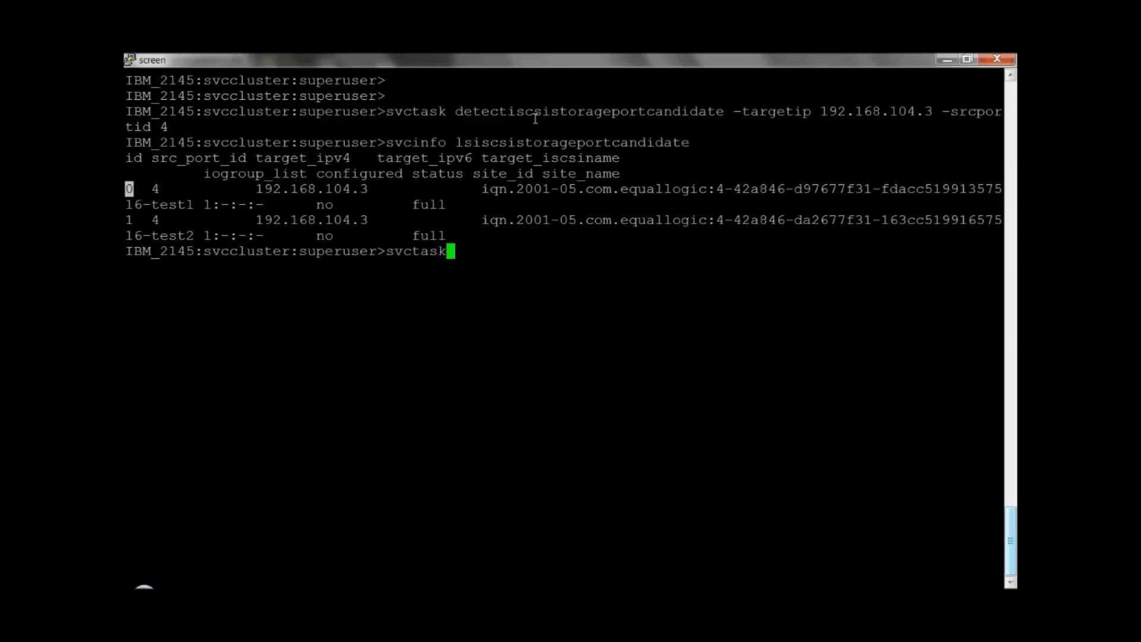
{"action": "type", "text": "addiscsistorageport "}
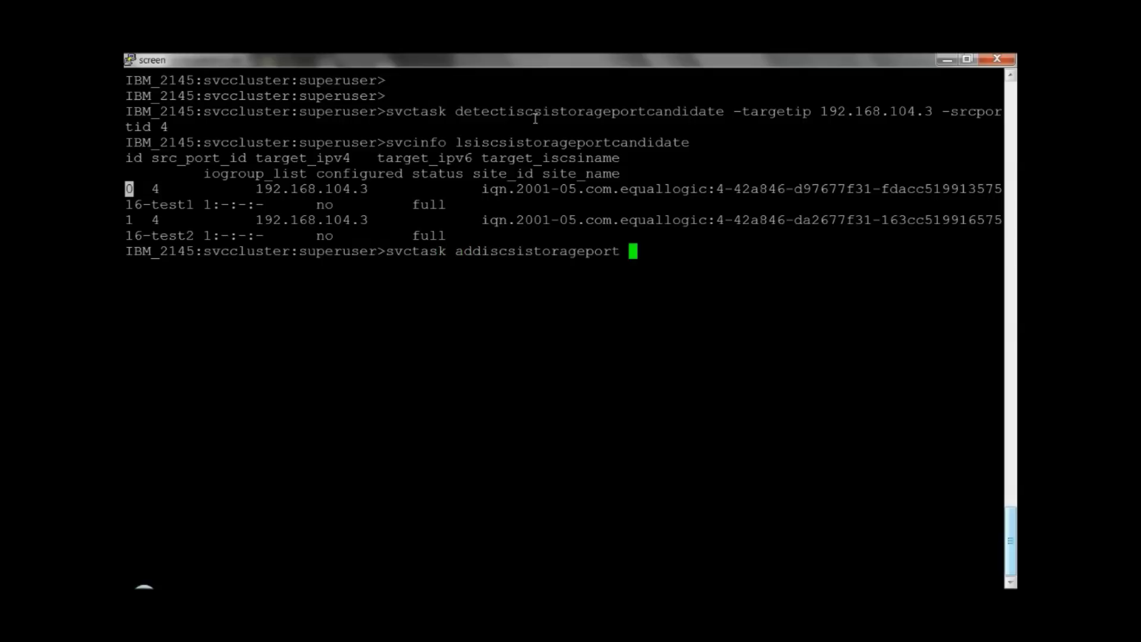
{"action": "type", "text": "0"}
{"action": "key", "text": "Return"}
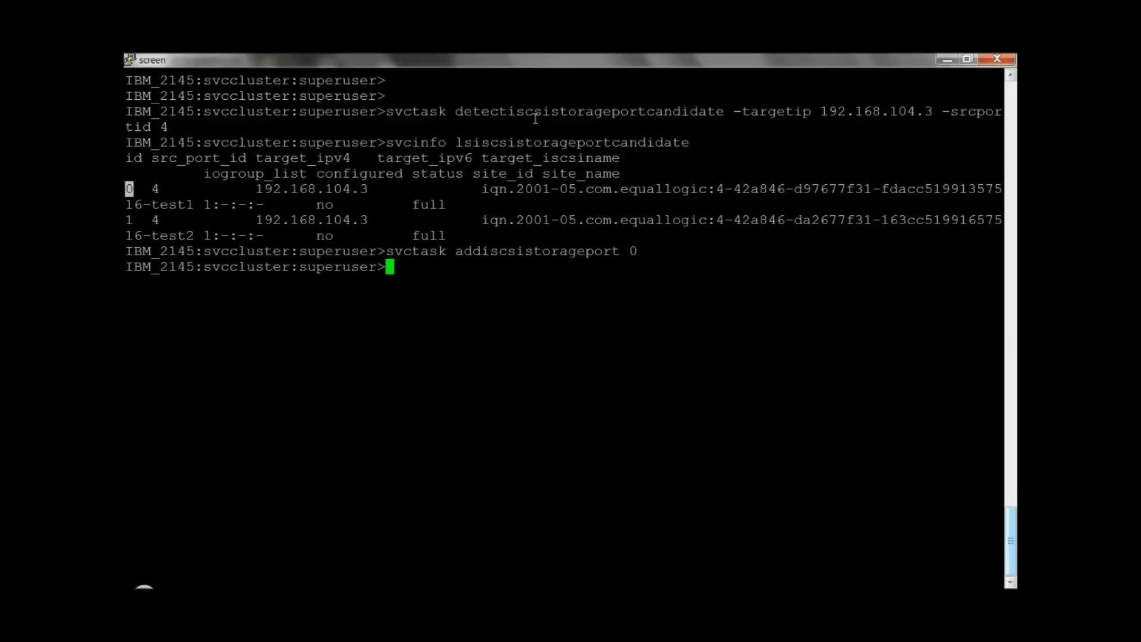
{"action": "type", "text": "svcinfo ls"}
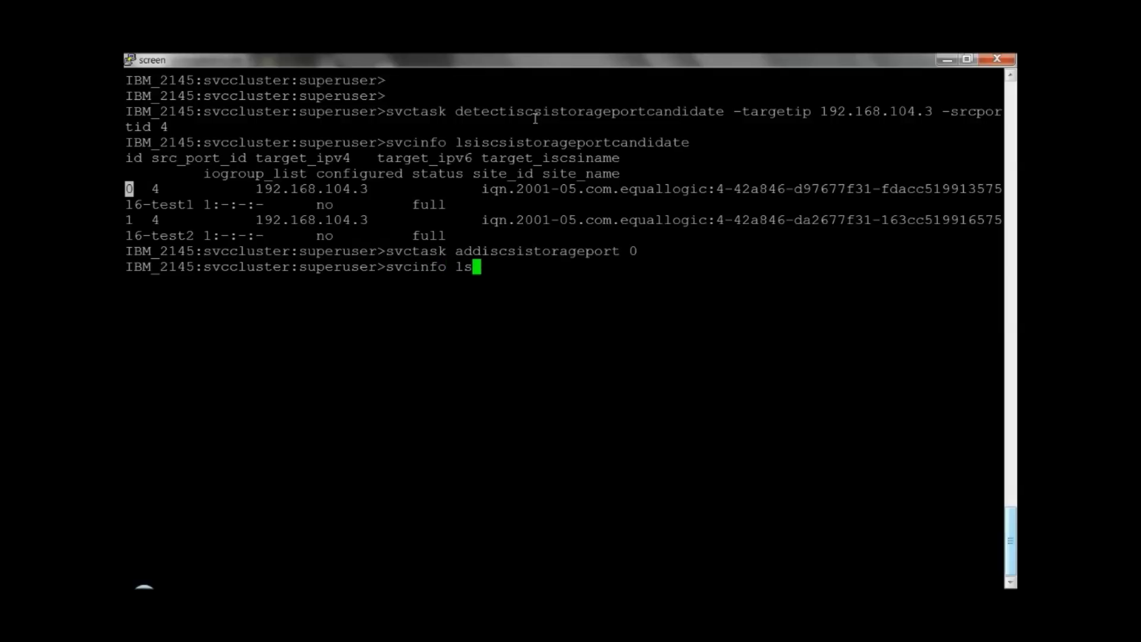
{"action": "type", "text": "iscsi"}
{"action": "key", "text": "Tab"}
{"action": "key", "text": "Return"}
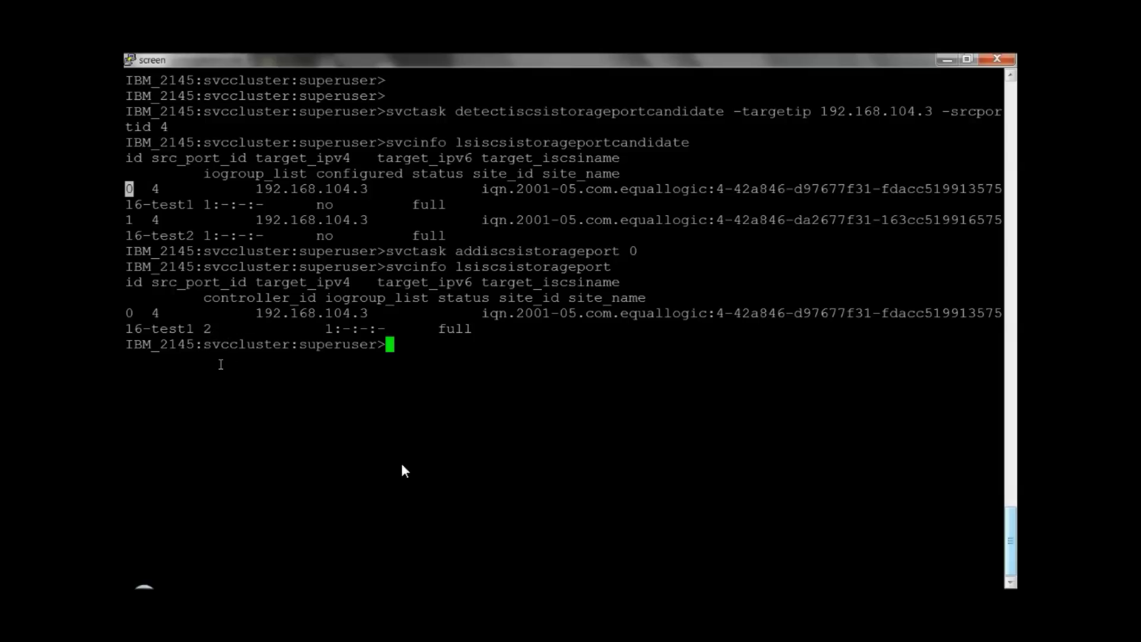
{"action": "key", "text": "Up"}
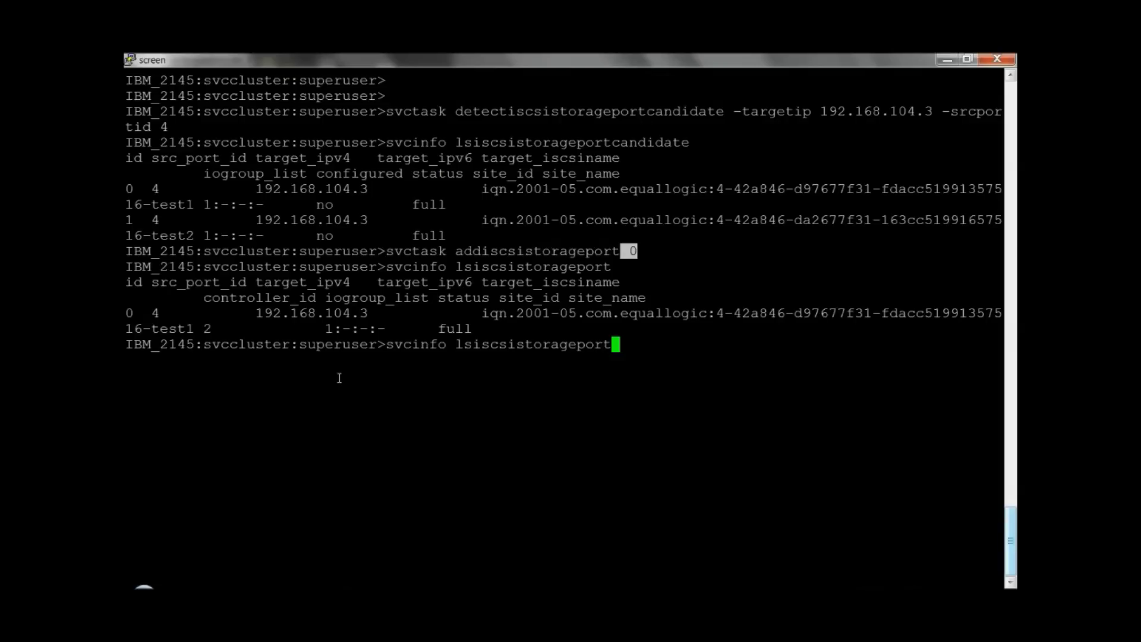
- Add candidate 1 (test2) and relist storage ports showing test1 and test2 configured
{"action": "key", "text": "Up"}
{"action": "key", "text": "BackSpace"}
{"action": "type", "text": "1"}
{"action": "key", "text": "Return"}
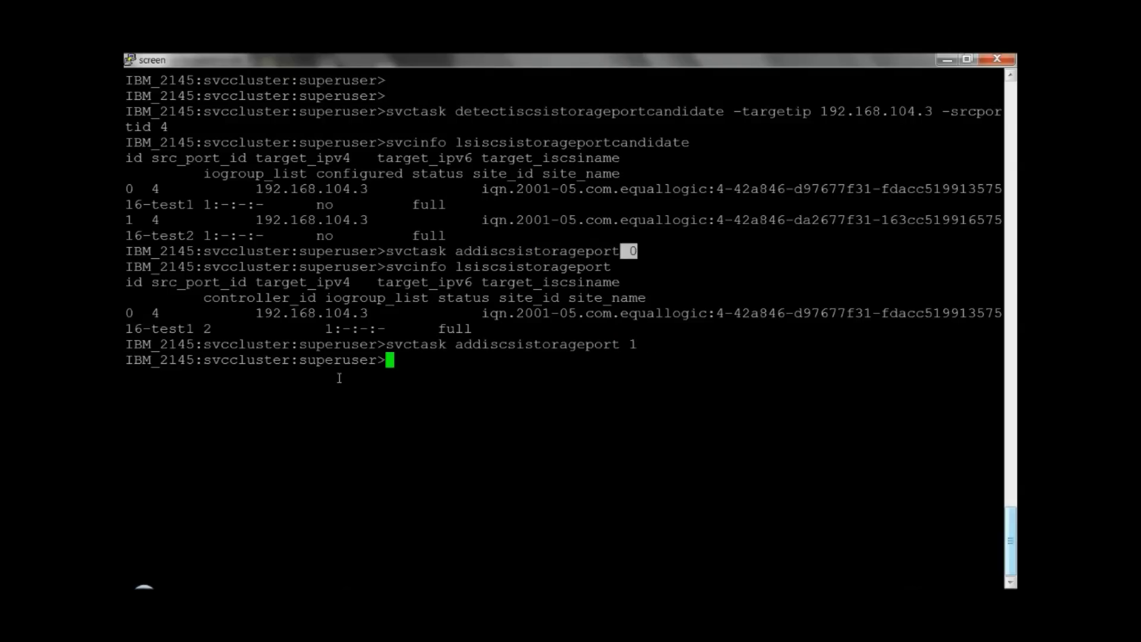
{"action": "key", "text": "Up"}
{"action": "key", "text": "Up"}
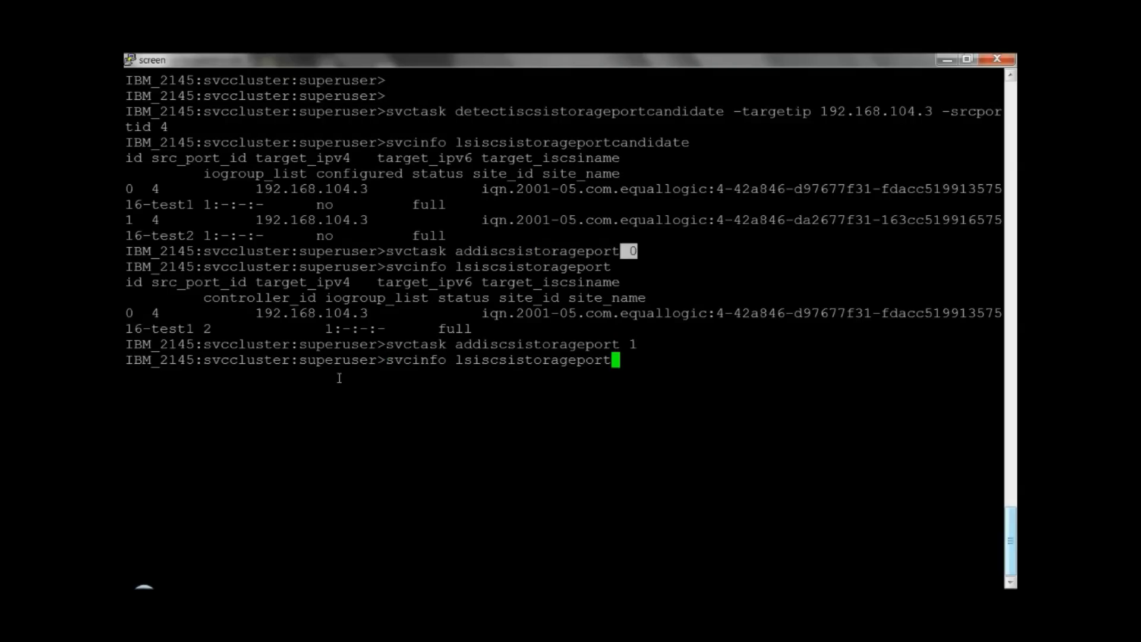
{"action": "key", "text": "Return"}
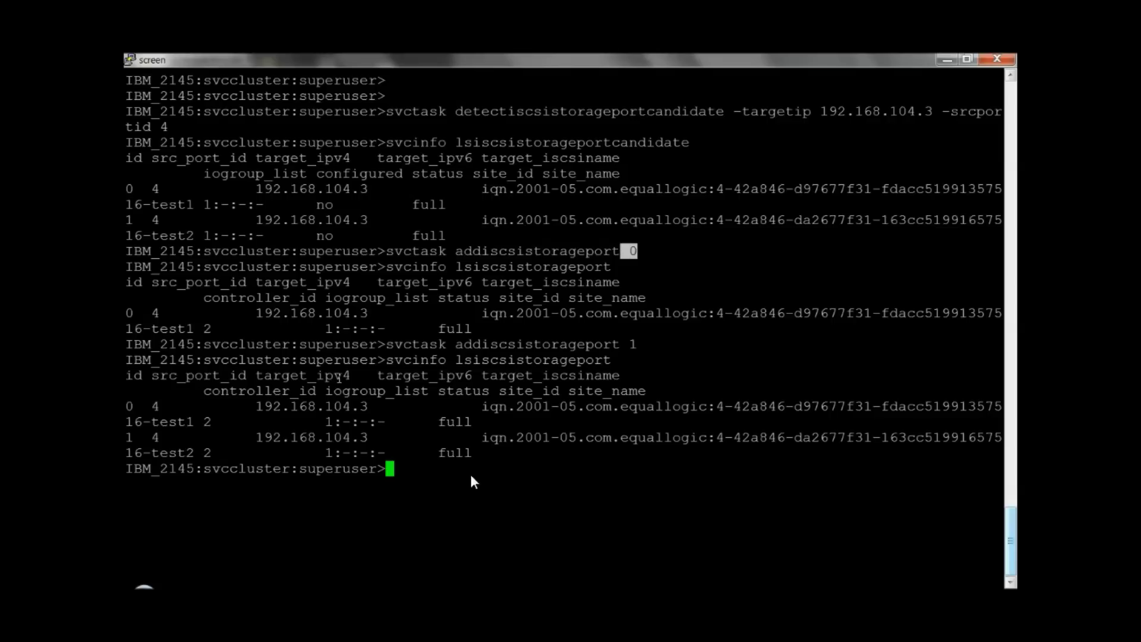
{"action": "type", "text": "l"}
{"action": "key", "text": "BackSpace"}
- Run svcinfo lsmdisk and confirm unmanaged 1.0GB mdisk1 and mdisk2 on controller2
{"action": "type", "text": "svcinfo "}
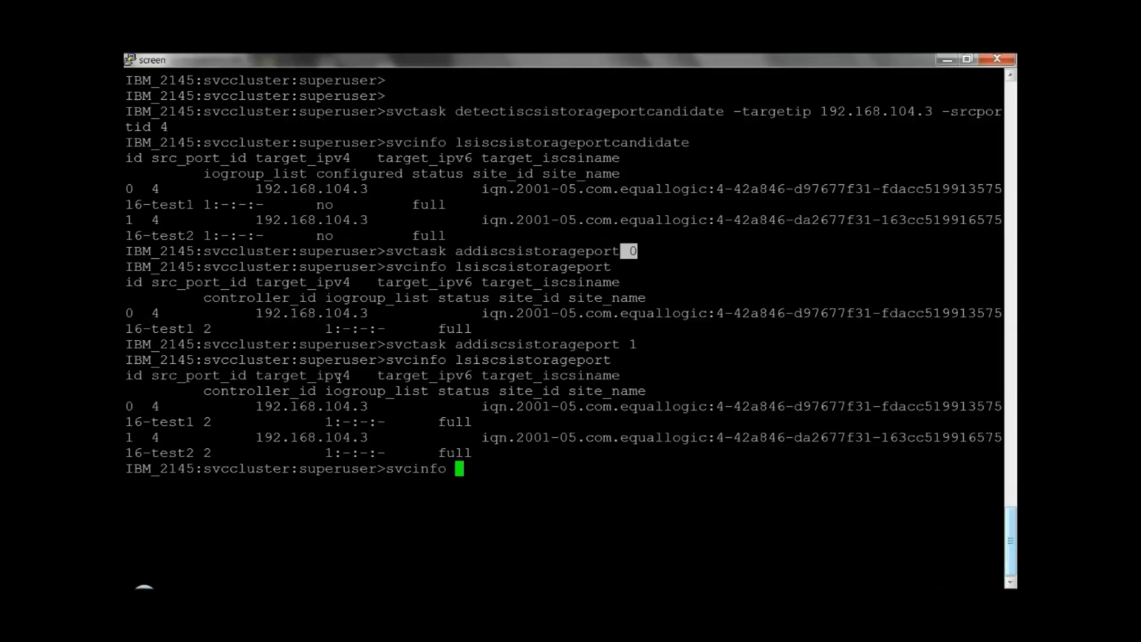
{"action": "type", "text": "lsmdisk"}
{"action": "key", "text": "Return"}
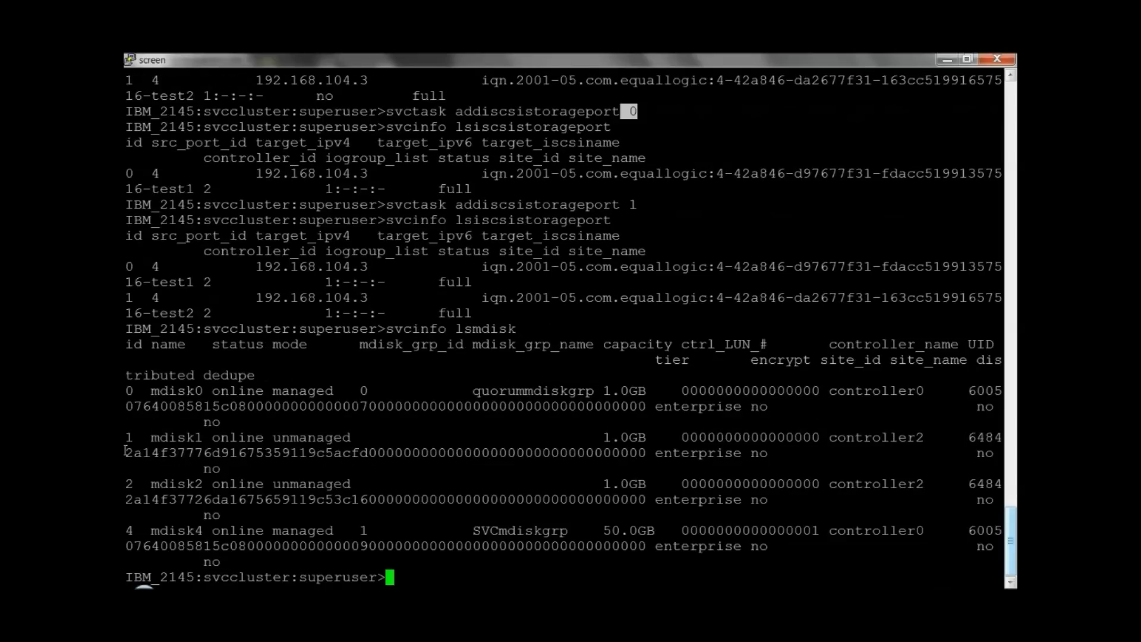
{"action": "left_click_drag", "start_coordinate": [127, 438], "coordinate": [333, 510]}
{"action": "left_click_drag", "start_coordinate": [485, 515], "coordinate": [815, 501]}
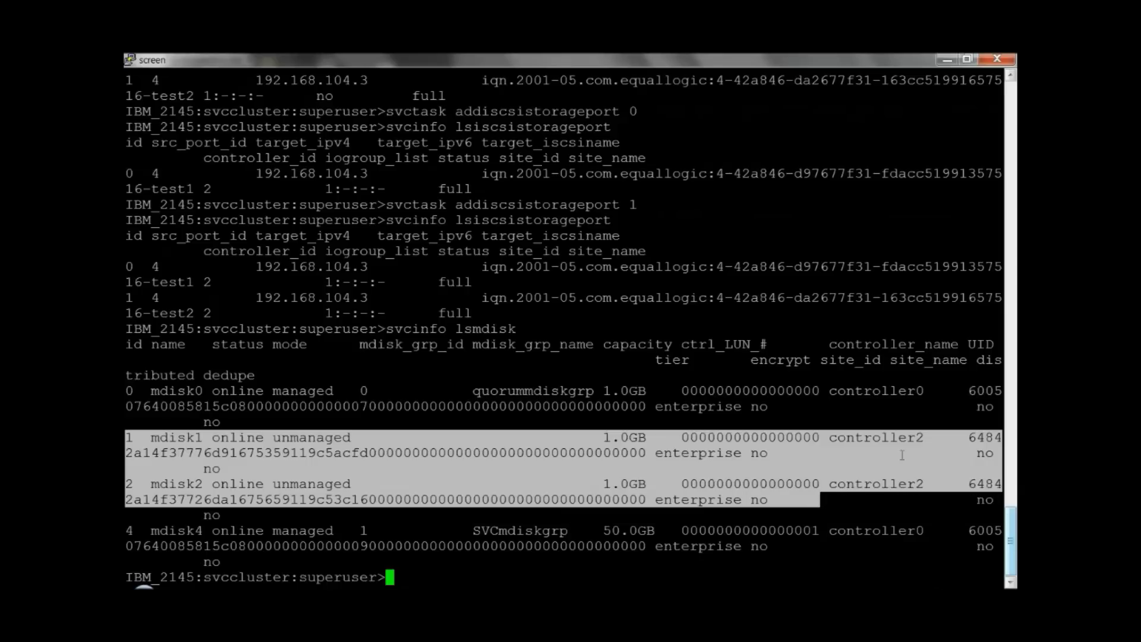
{"action": "double_click", "coordinate": [911, 439]}
{"action": "double_click", "coordinate": [895, 491]}
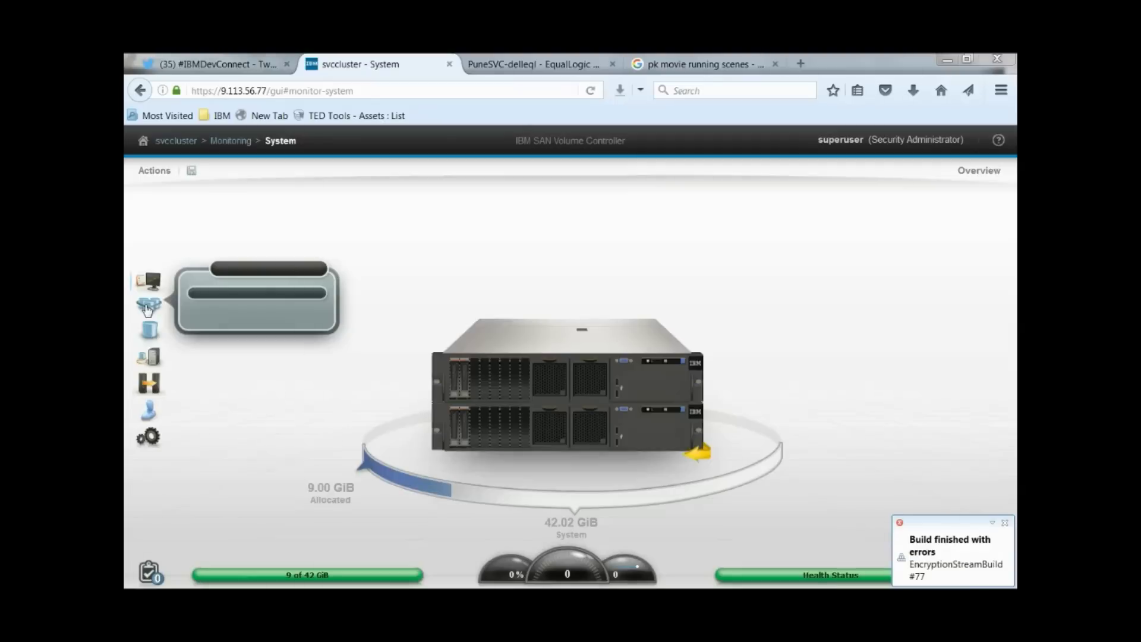
- Rename mdisk1 to dellimage_mdisk in External Storage, then view mdisk2's 1.01 GiB properties
{"action": "mouse_move", "coordinate": [149, 305]}
{"action": "left_click", "coordinate": [250, 360]}
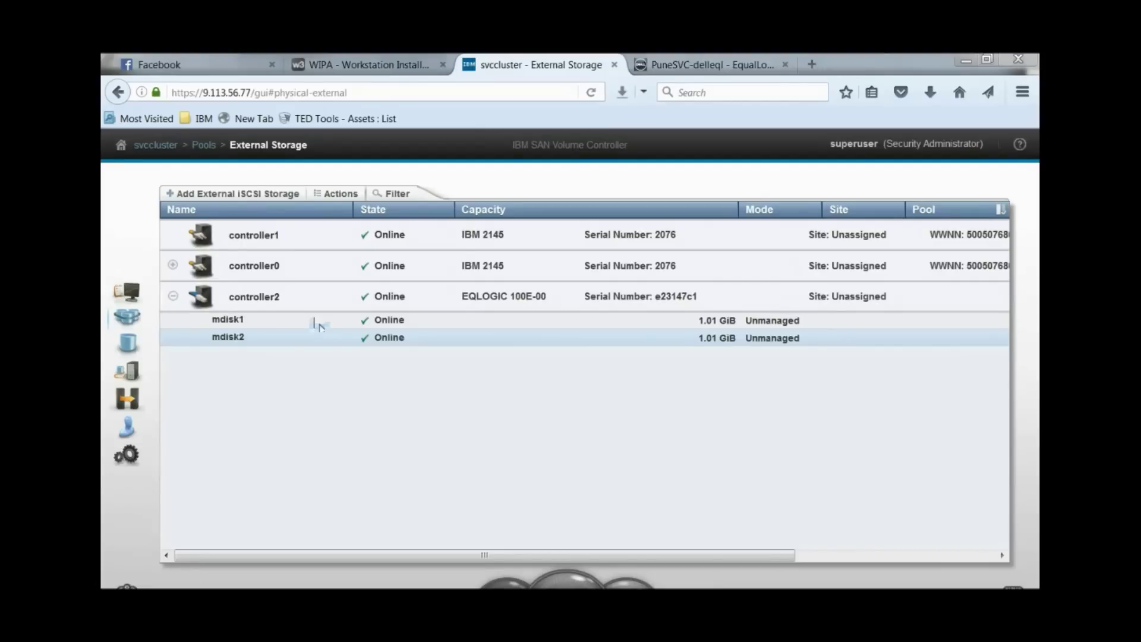
{"action": "right_click", "coordinate": [319, 325]}
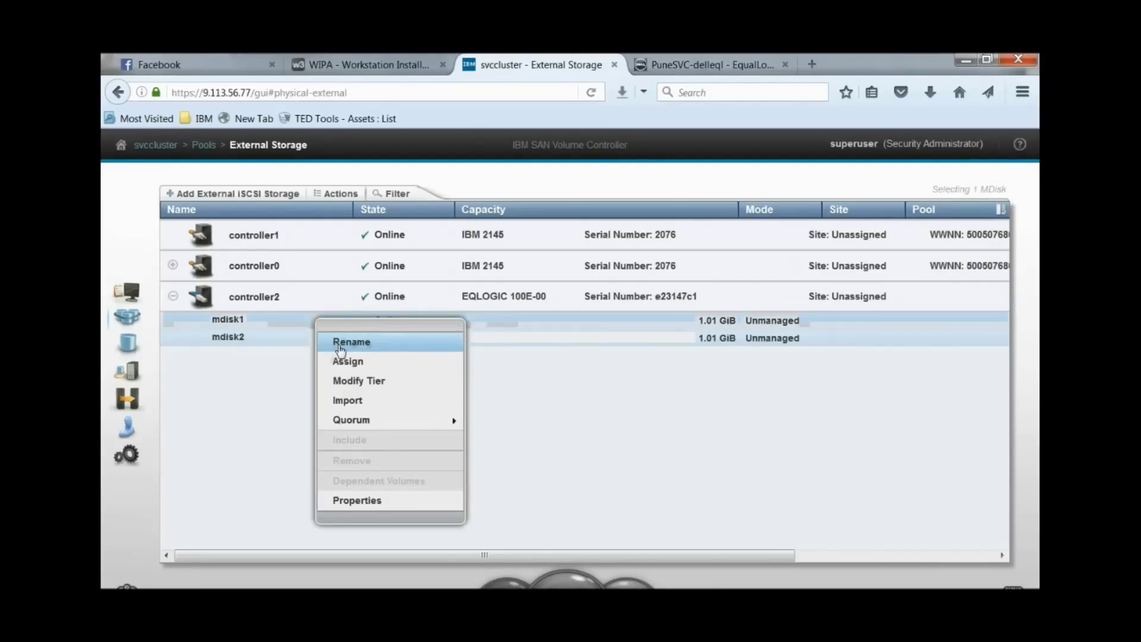
{"action": "left_click", "coordinate": [340, 343]}
{"action": "type", "text": "de"}
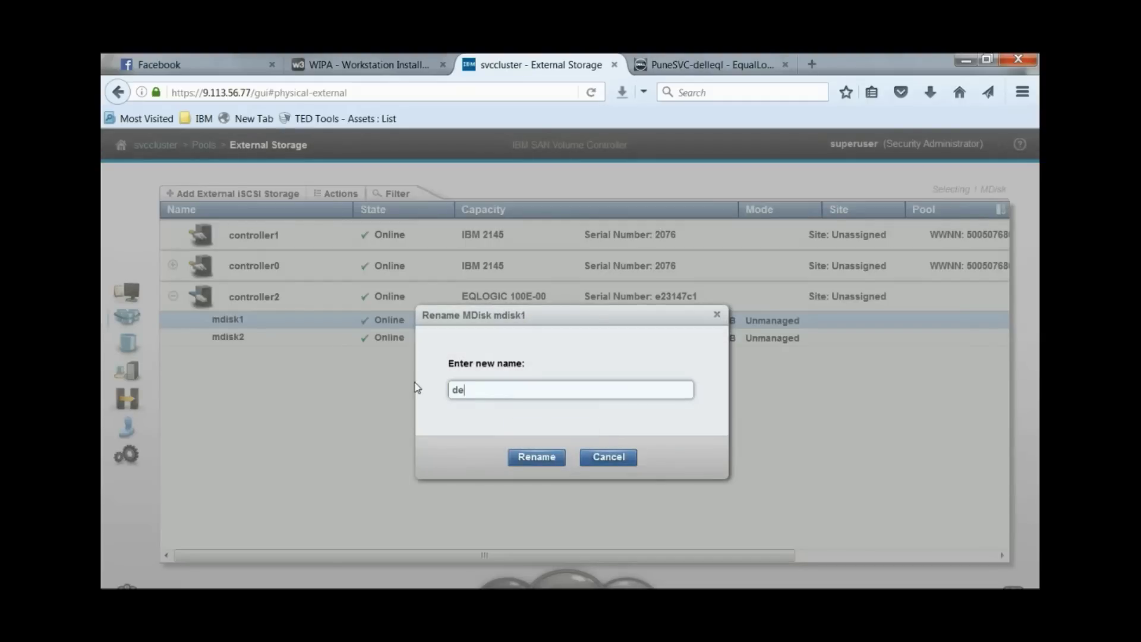
{"action": "type", "text": "llimage_mdisk"}
{"action": "left_click", "coordinate": [536, 457]}
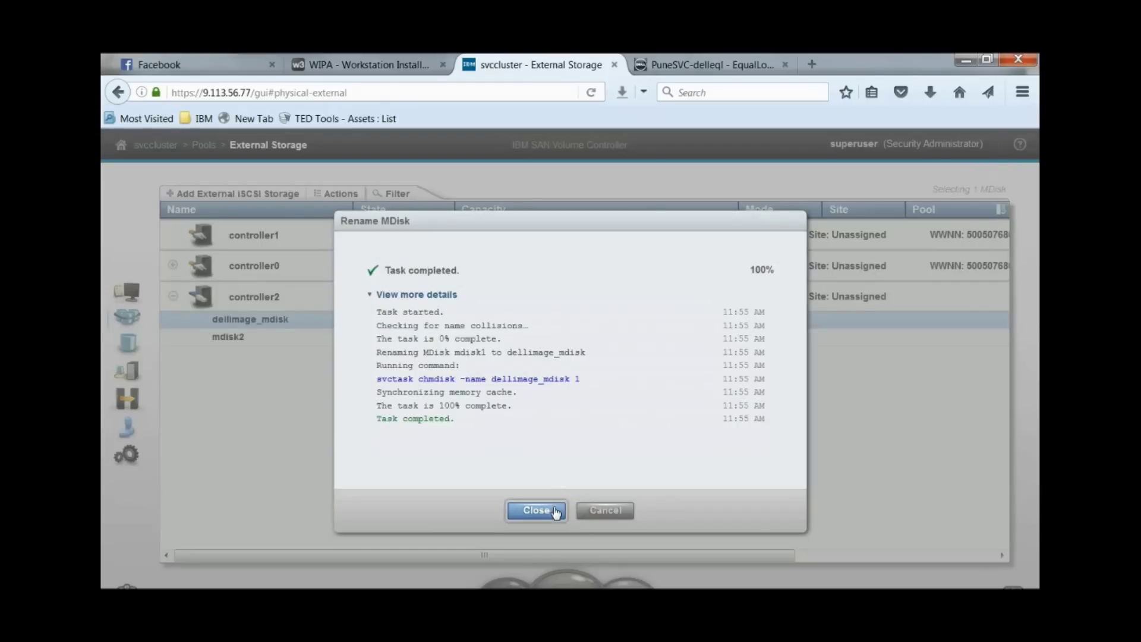
{"action": "left_click", "coordinate": [537, 510]}
{"action": "left_click", "coordinate": [238, 337]}
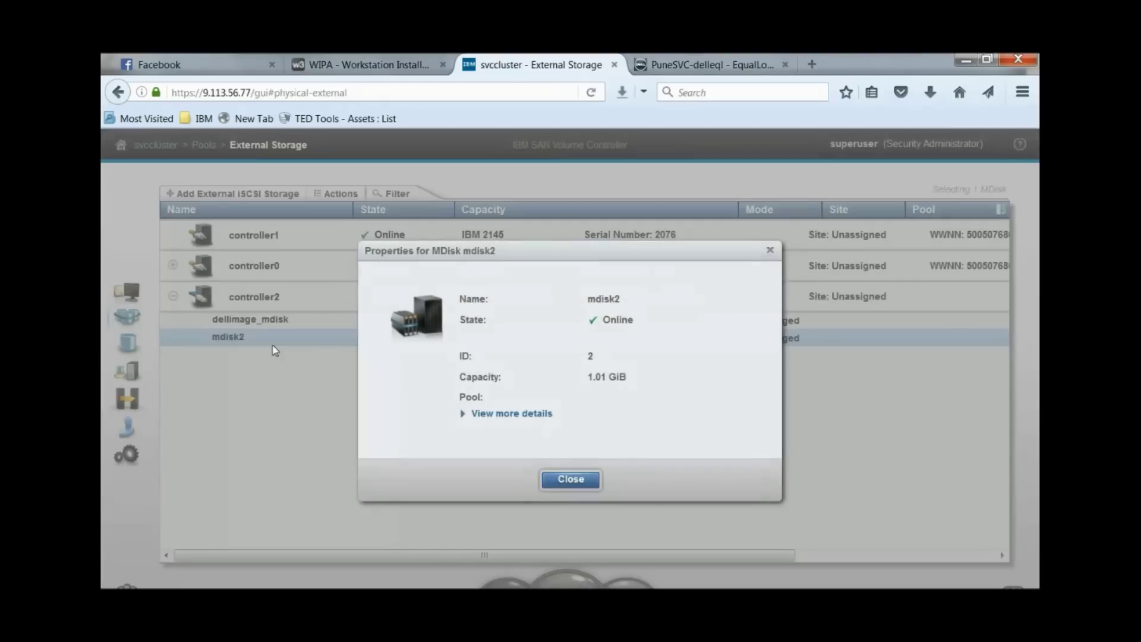
- Rename mdisk2 on controller2 to dell_image_mdisk2 and close the finished rename task
{"action": "left_click", "coordinate": [571, 481]}
{"action": "right_click", "coordinate": [241, 348]}
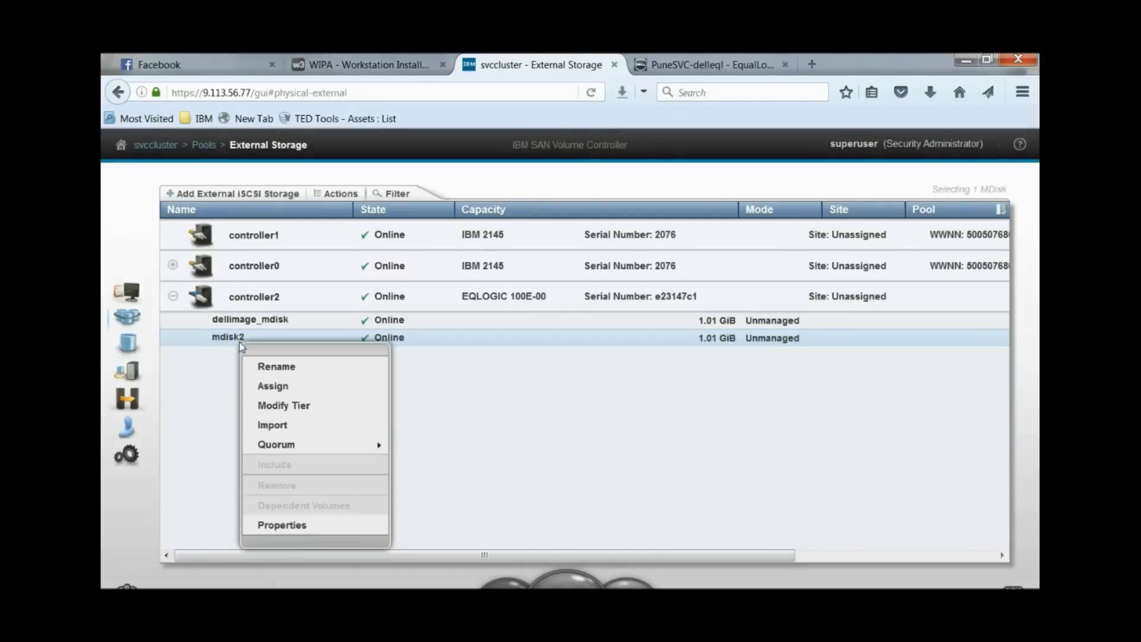
{"action": "left_click", "coordinate": [275, 366]}
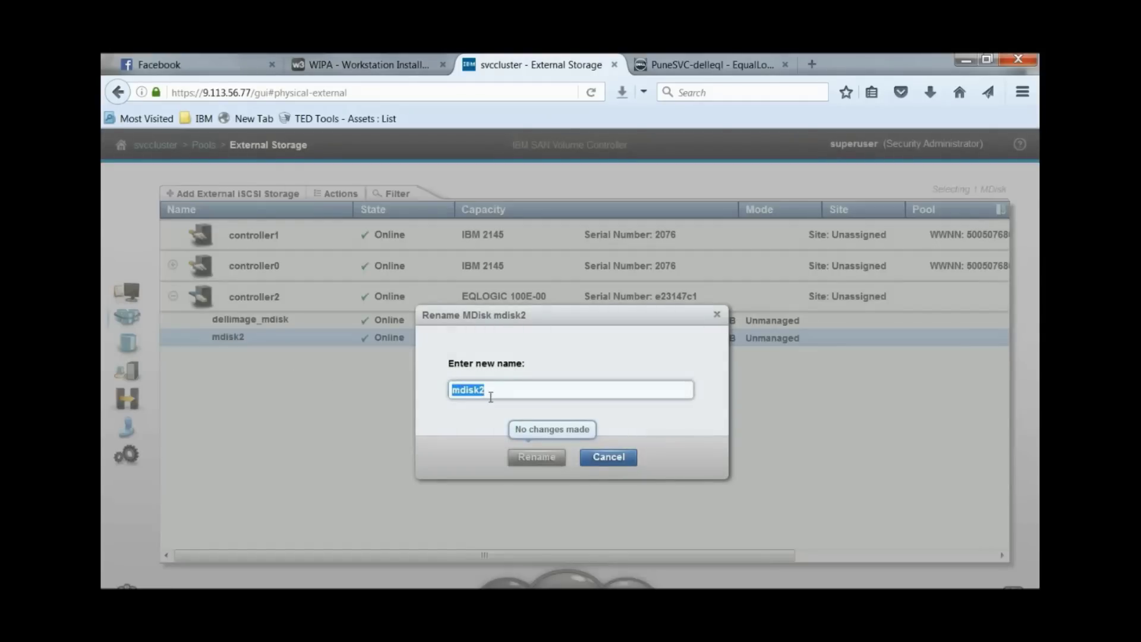
{"action": "type", "text": "dell_im"}
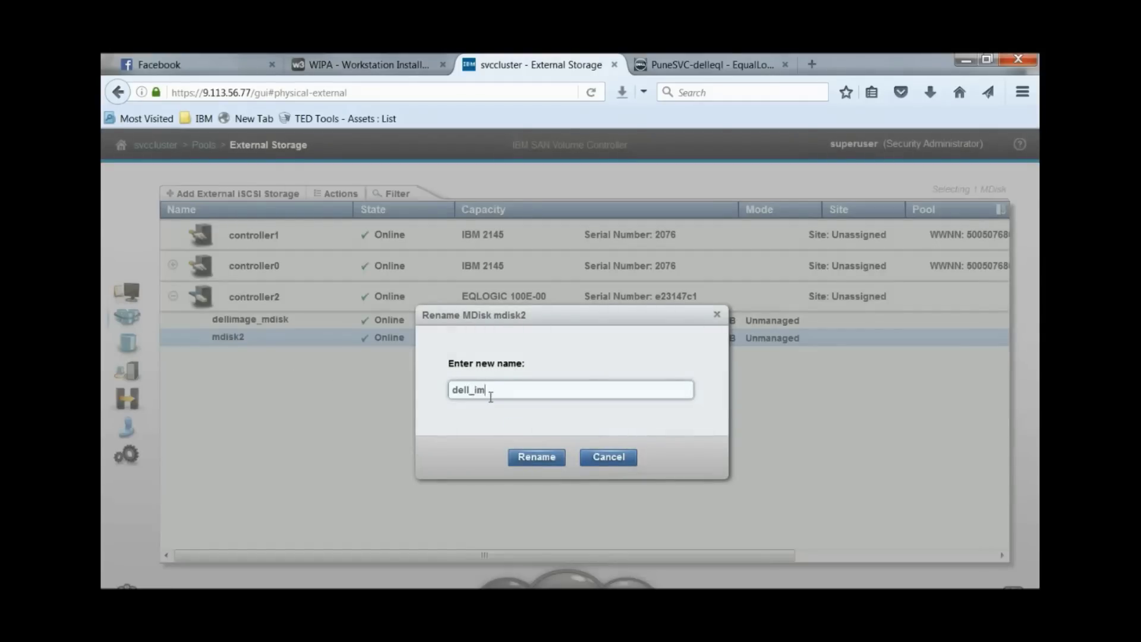
{"action": "type", "text": "age_mdisk2"}
{"action": "left_click", "coordinate": [528, 457]}
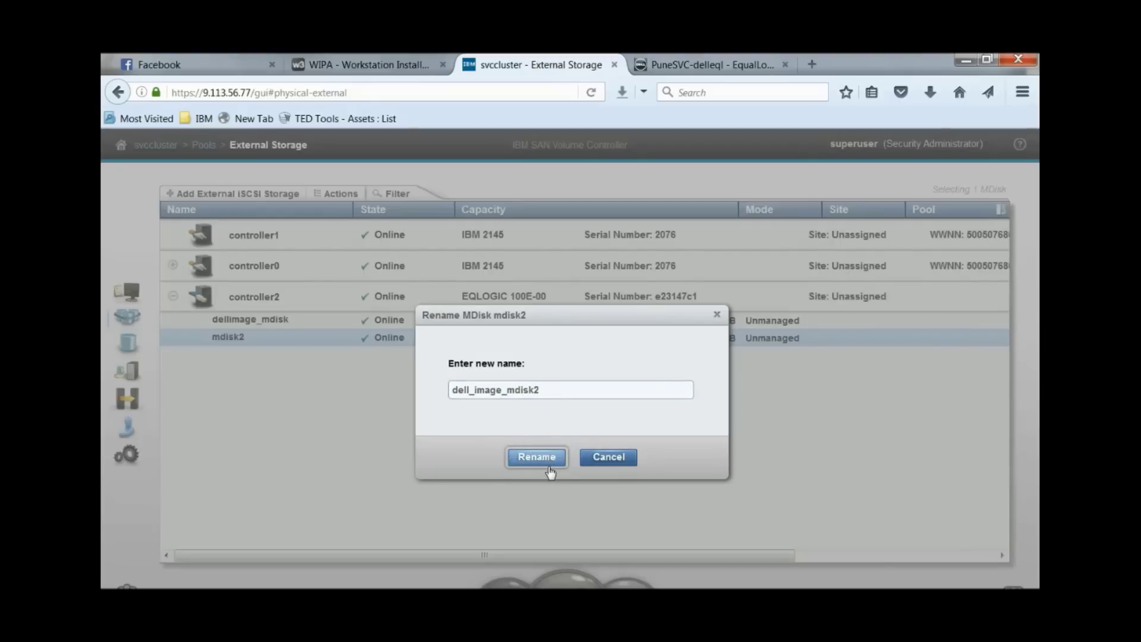
{"action": "left_click", "coordinate": [537, 458]}
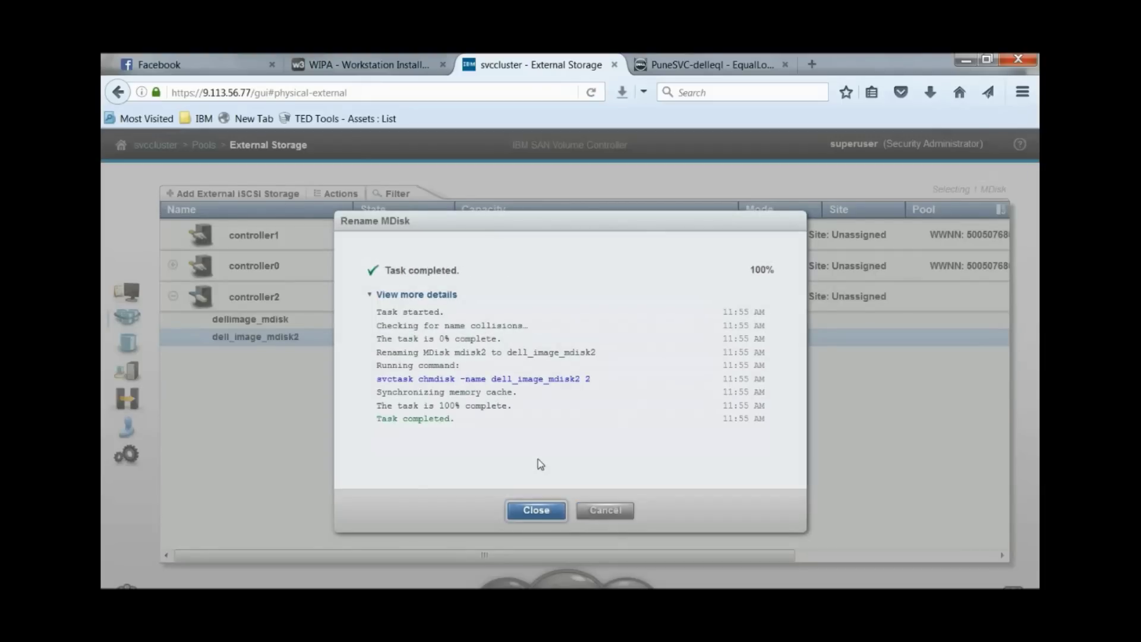
{"action": "left_click", "coordinate": [538, 511]}
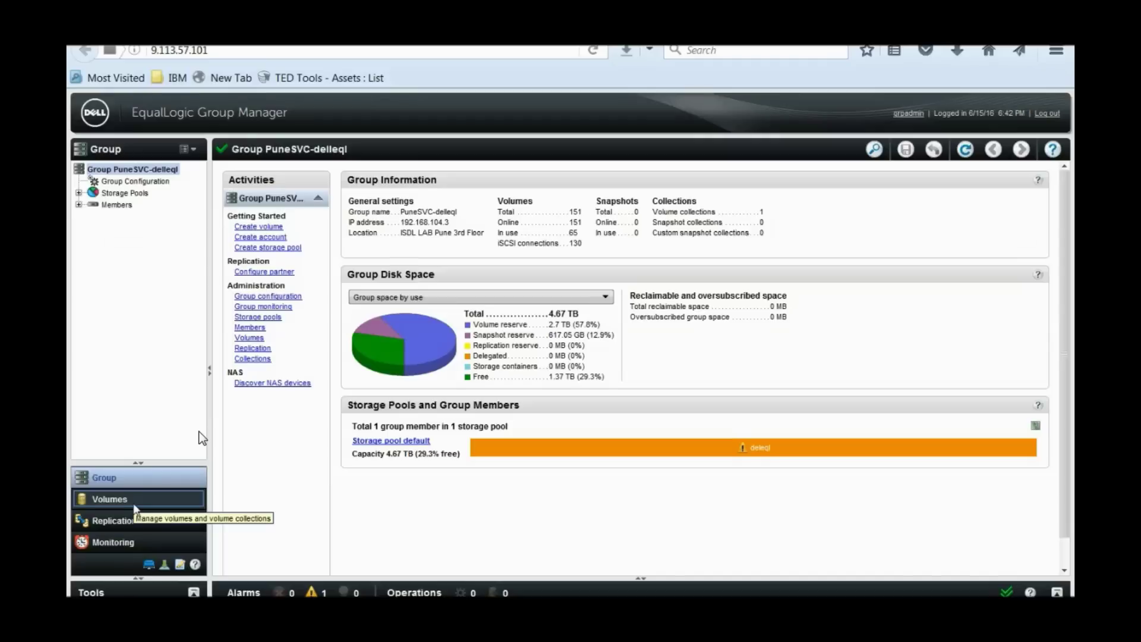
- Open volume test2's status page from the EqualLogic group's Volumes list
{"action": "left_click", "coordinate": [136, 502]}
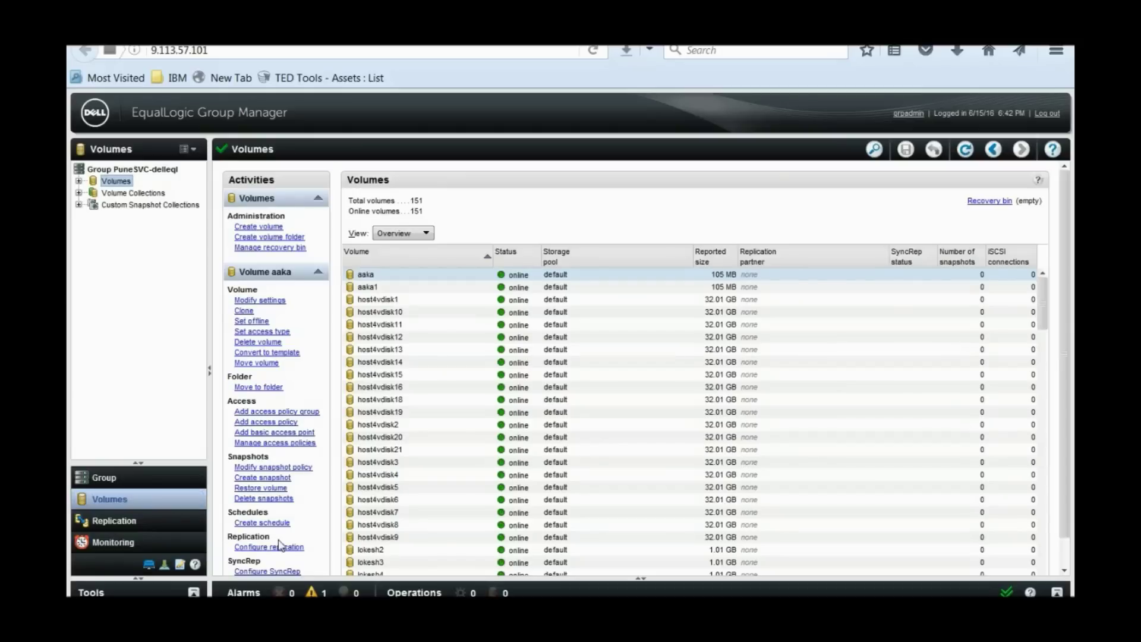
{"action": "left_click_drag", "start_coordinate": [1048, 350], "coordinate": [1070, 522]}
{"action": "left_click", "coordinate": [383, 446]}
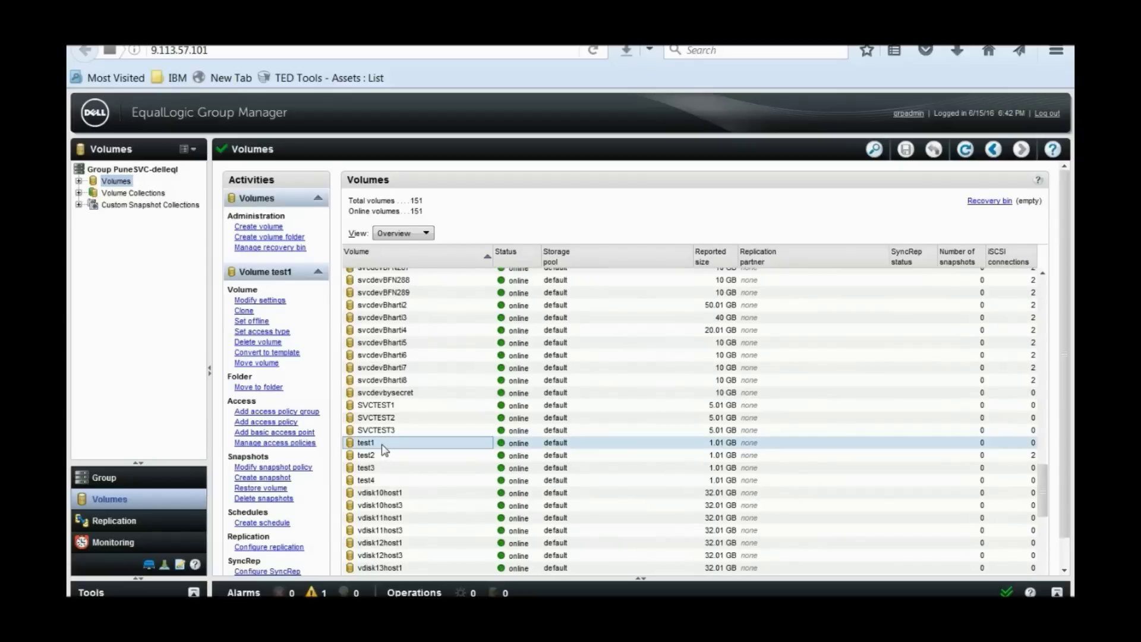
{"action": "double_click", "coordinate": [383, 450]}
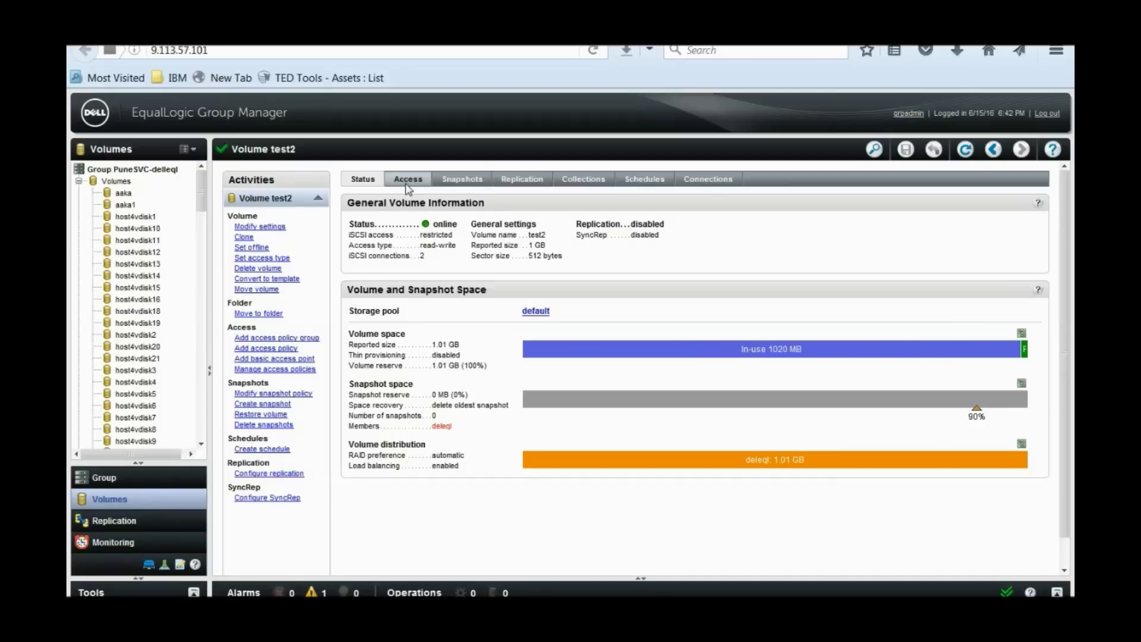
- Delete the Windows host's Microsoft initiator access point from test2's access list
{"action": "left_click", "coordinate": [408, 180]}
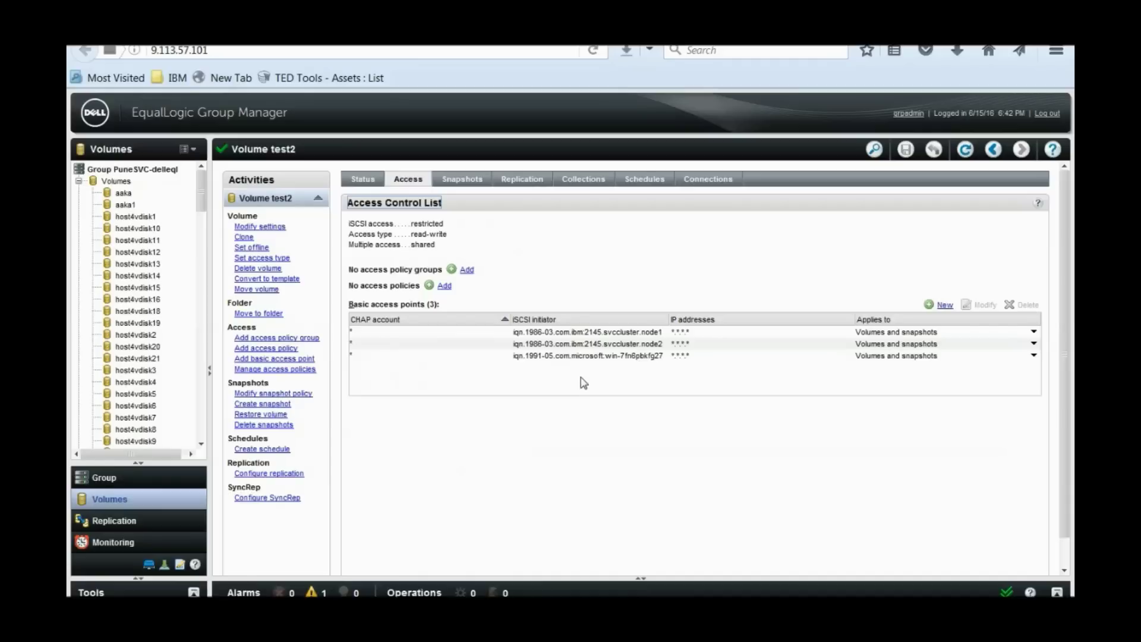
{"action": "left_click", "coordinate": [647, 361]}
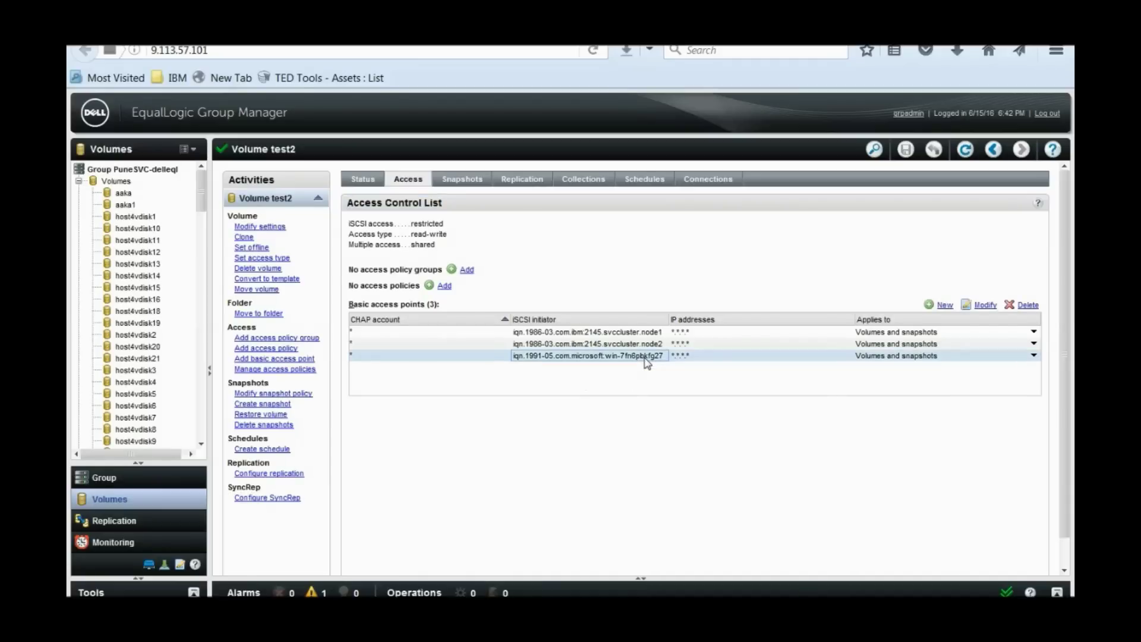
{"action": "left_click", "coordinate": [1036, 306]}
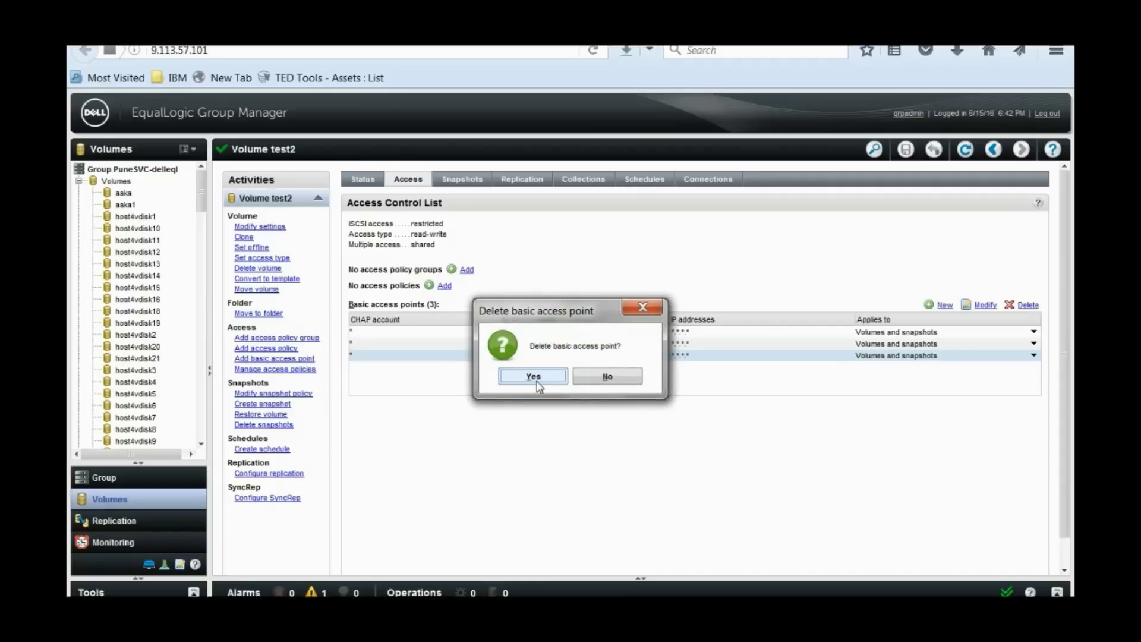
{"action": "left_click", "coordinate": [538, 382]}
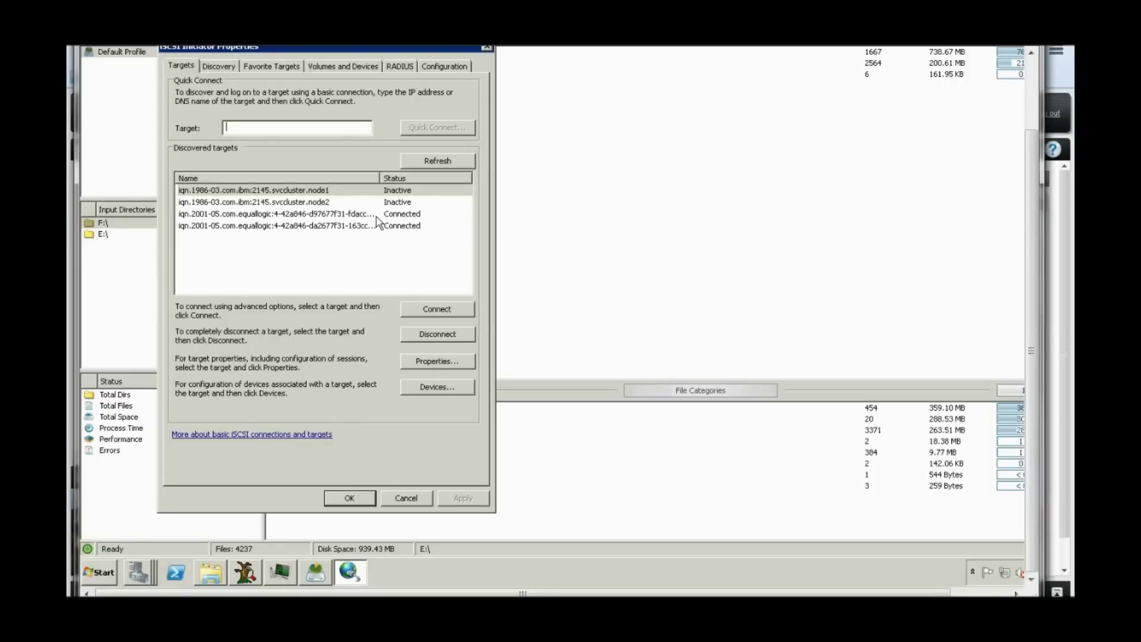
- Disconnect all sessions of the EqualLogic test1 target so it shows Inactive
{"action": "left_click", "coordinate": [463, 191]}
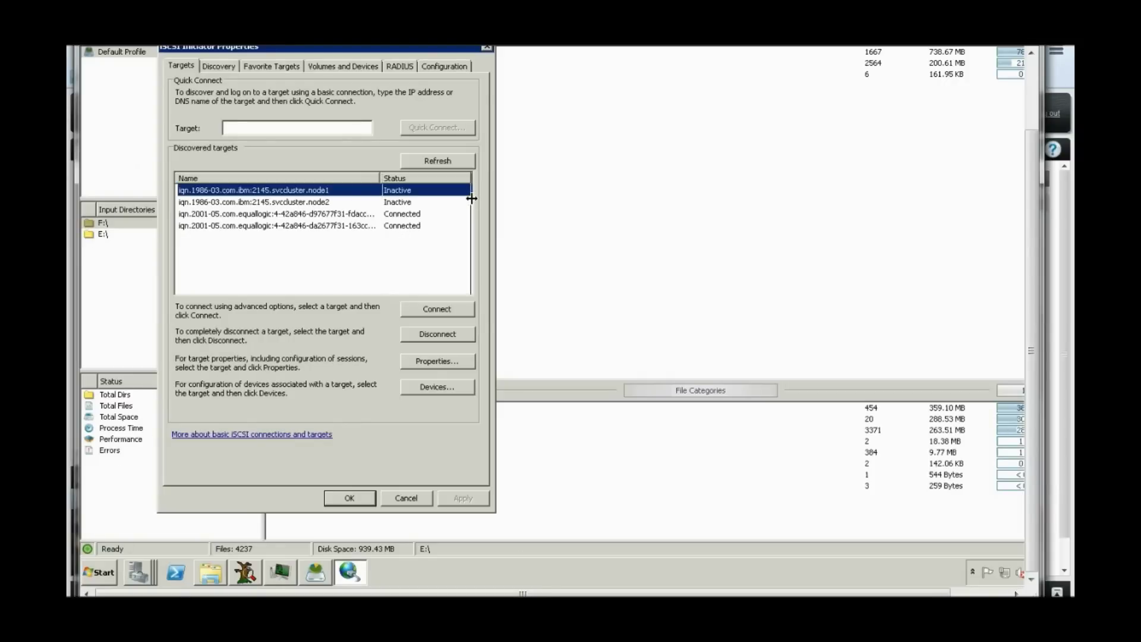
{"action": "left_click_drag", "start_coordinate": [471, 198], "coordinate": [471, 200]}
{"action": "left_click", "coordinate": [397, 214]}
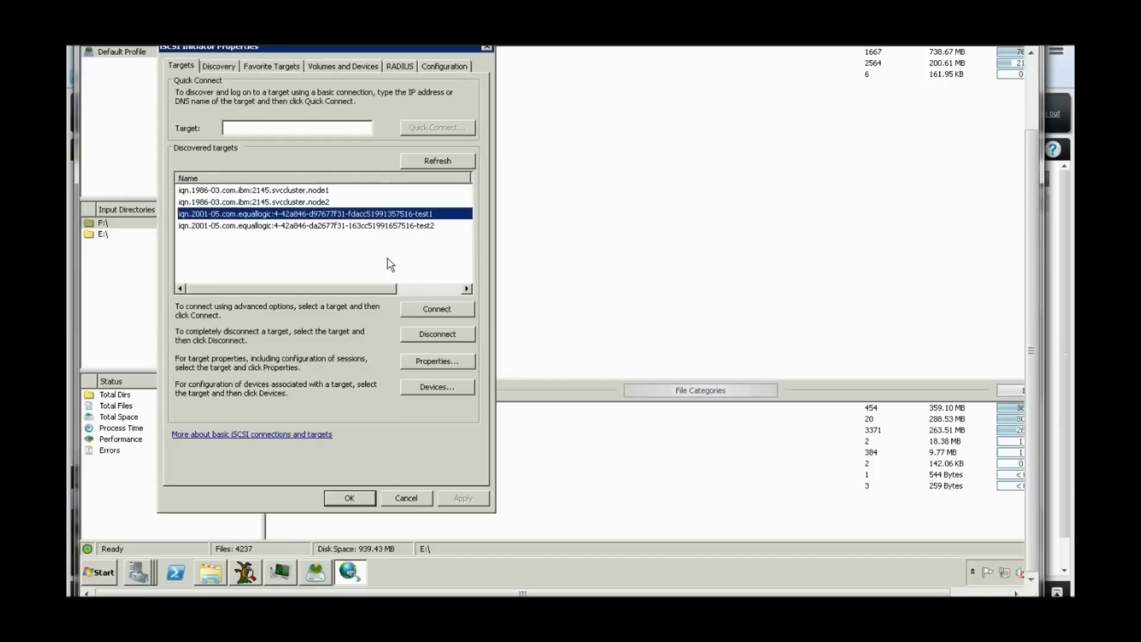
{"action": "left_click_drag", "start_coordinate": [381, 289], "coordinate": [449, 289]}
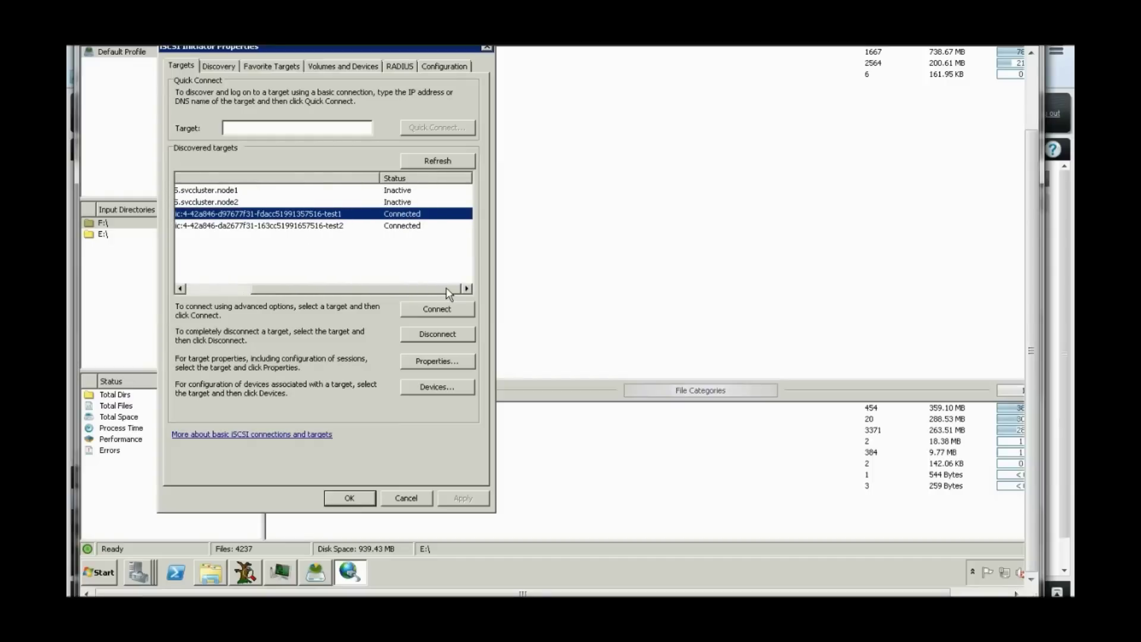
{"action": "left_click", "coordinate": [363, 193]}
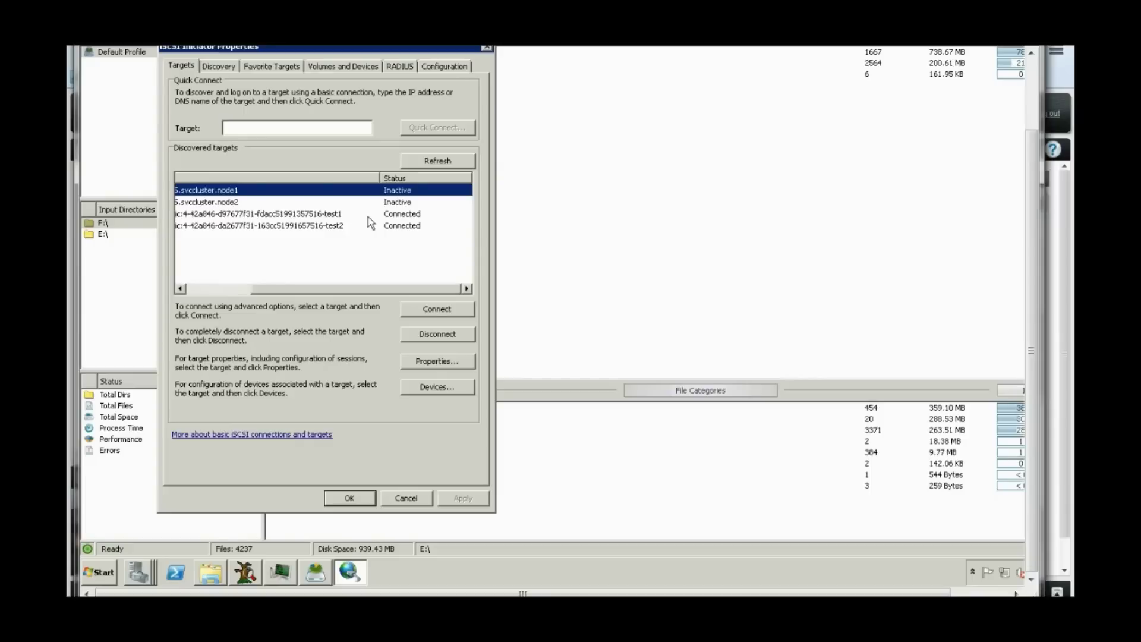
{"action": "left_click", "coordinate": [369, 216]}
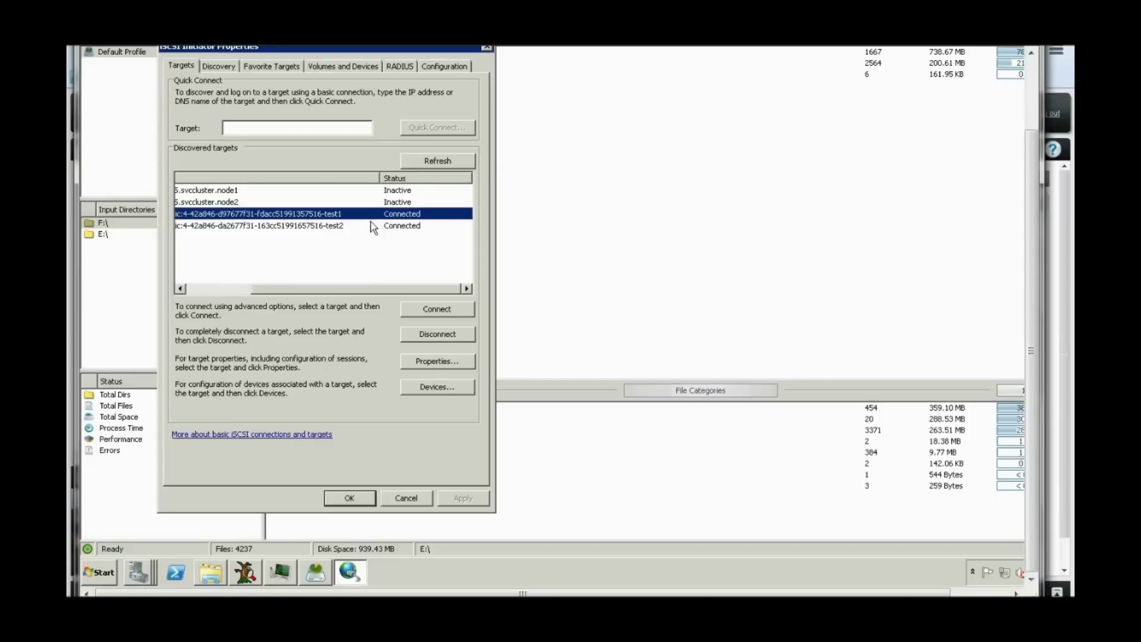
{"action": "left_click", "coordinate": [436, 338]}
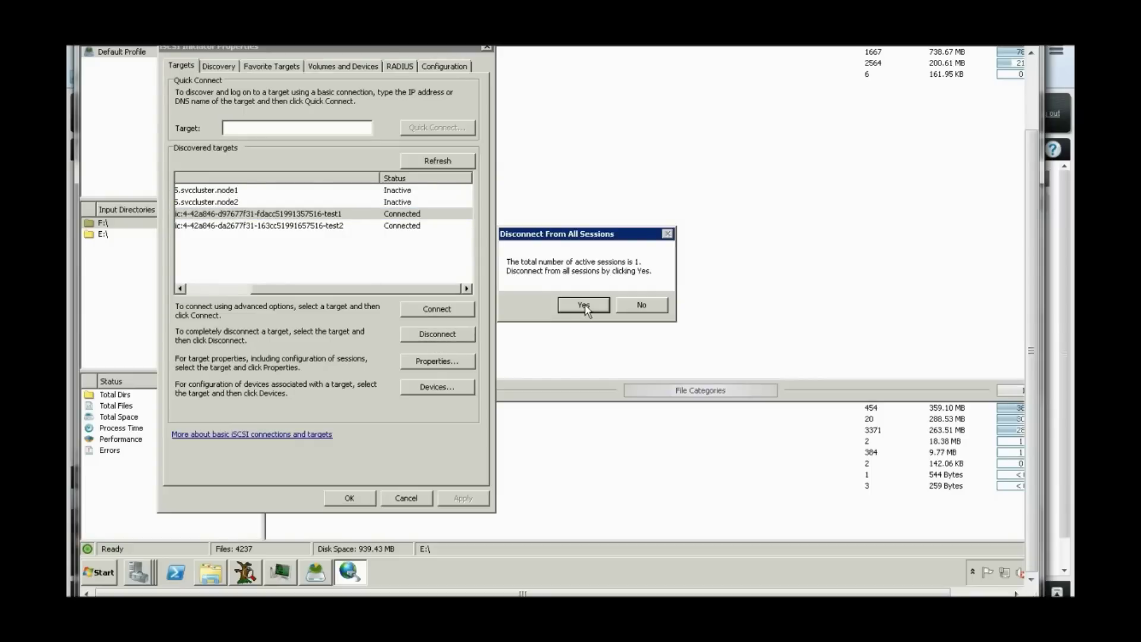
{"action": "left_click", "coordinate": [584, 305]}
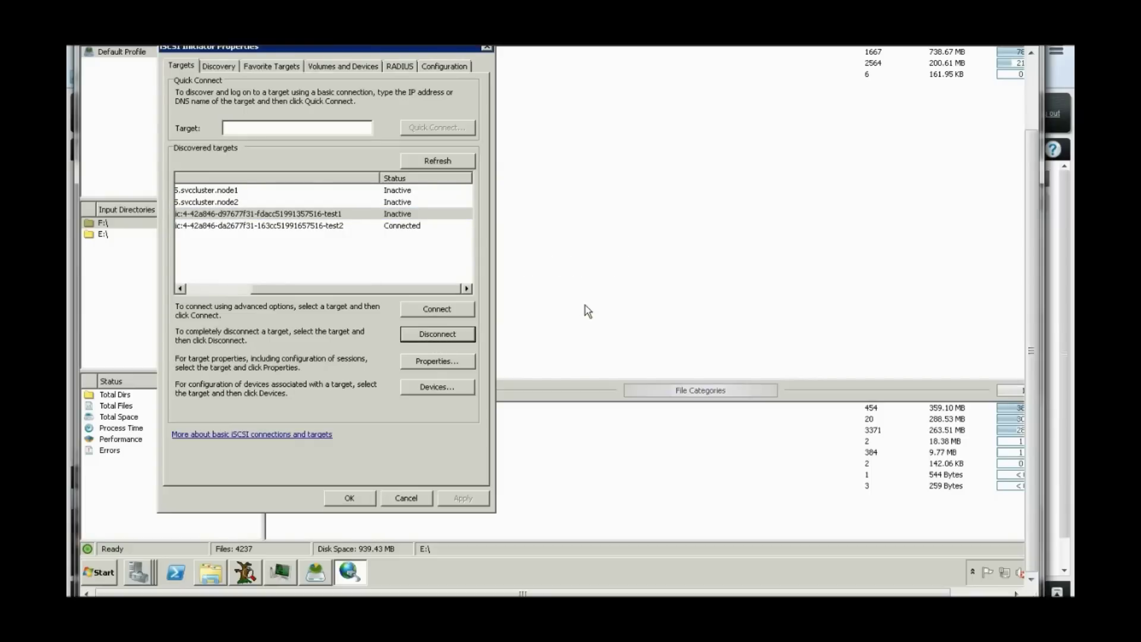
{"action": "left_click", "coordinate": [412, 192]}
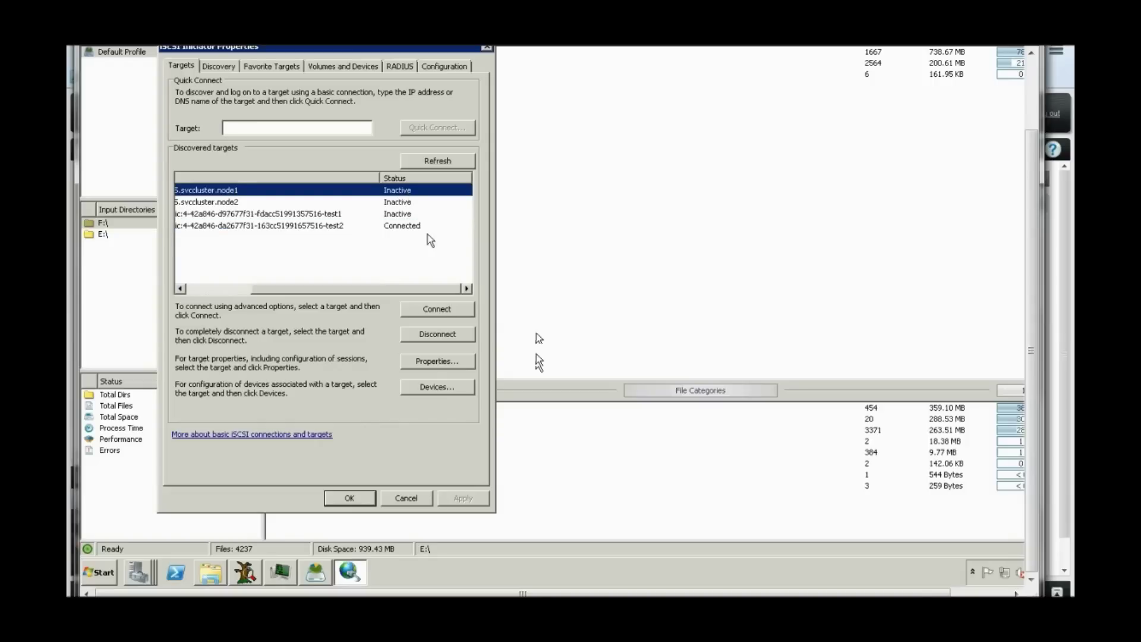
- Connect svccluster.node1 with multi-path from initiator IP 192.168.104.6 to portal 192.168.104.8
{"action": "left_click", "coordinate": [439, 314]}
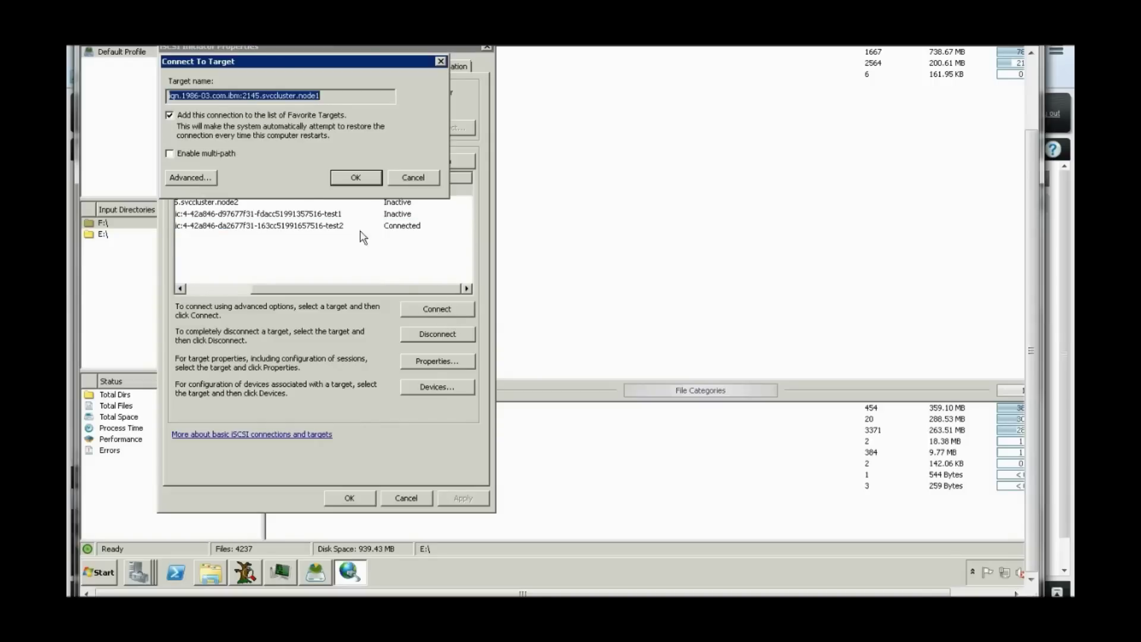
{"action": "left_click", "coordinate": [217, 155]}
{"action": "left_click", "coordinate": [190, 178]}
{"action": "left_click", "coordinate": [404, 133]}
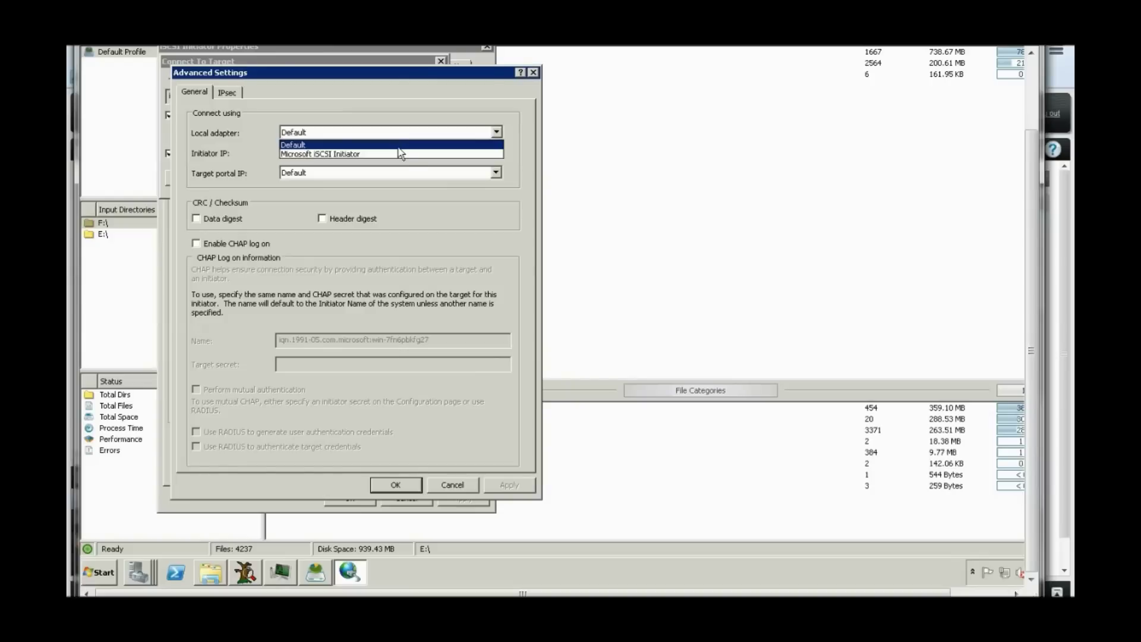
{"action": "left_click", "coordinate": [404, 154]}
{"action": "left_click", "coordinate": [404, 152]}
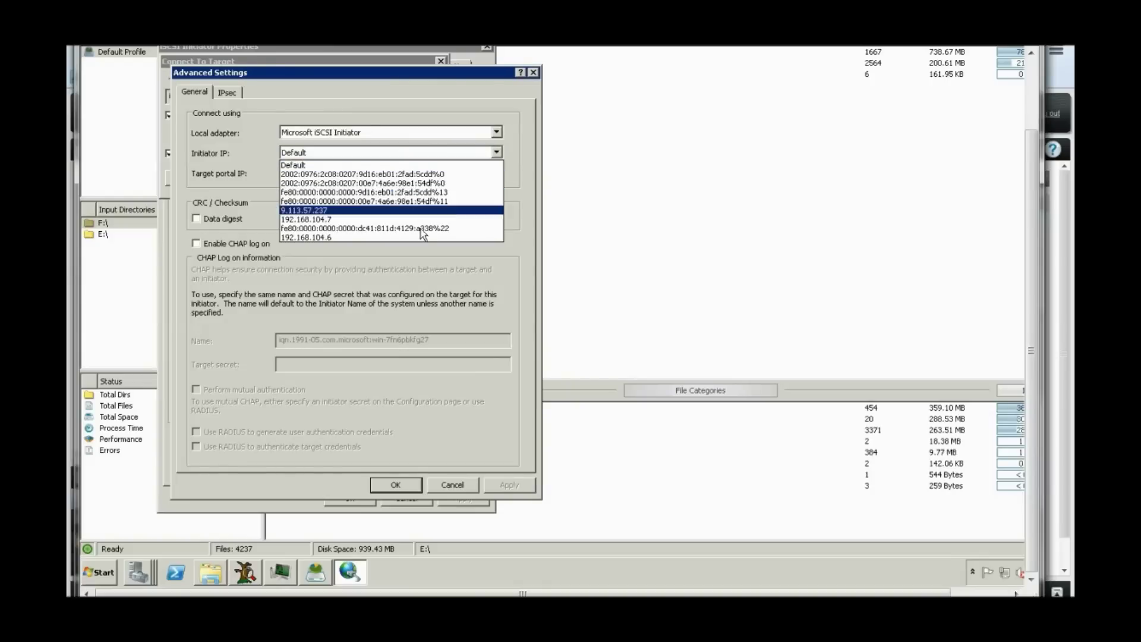
{"action": "left_click", "coordinate": [392, 237]}
{"action": "left_click", "coordinate": [354, 177]}
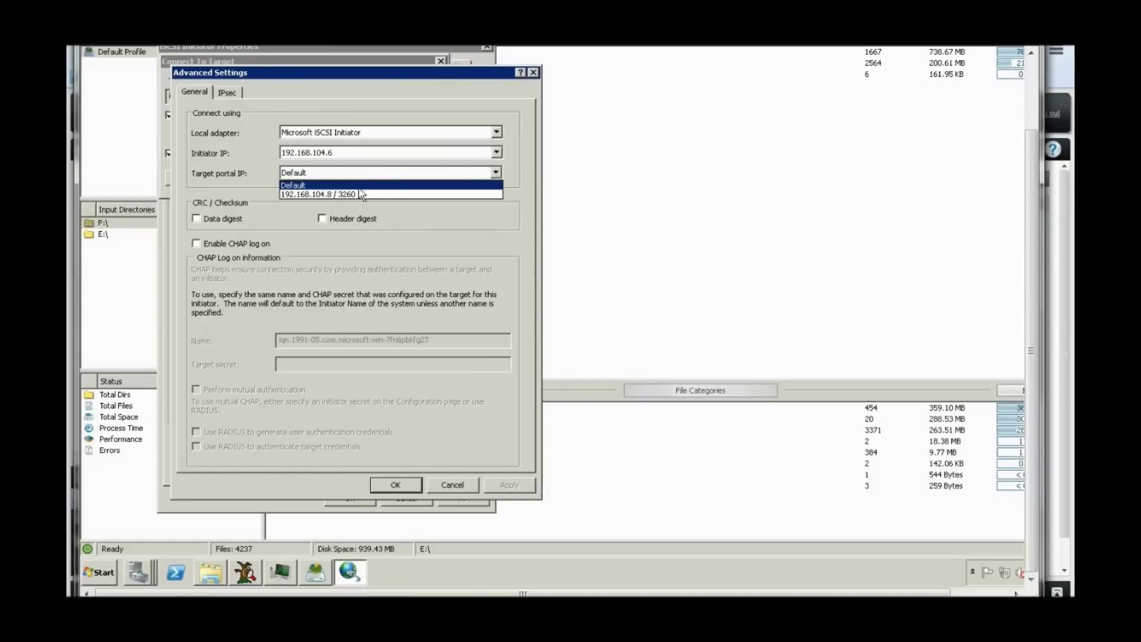
{"action": "left_click", "coordinate": [365, 195]}
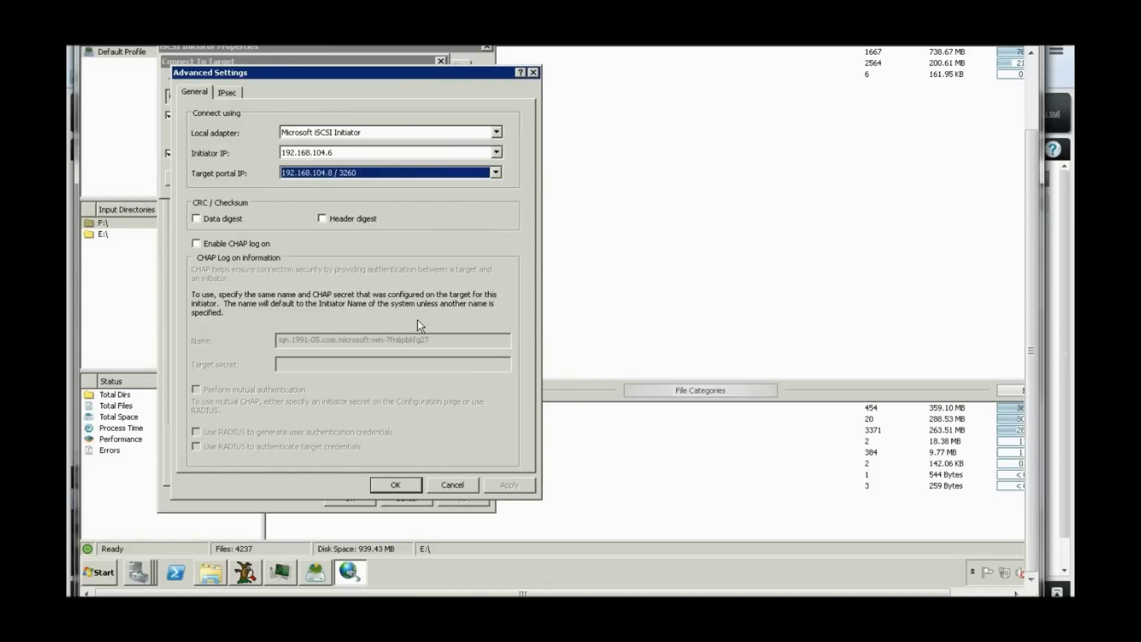
{"action": "left_click", "coordinate": [415, 484]}
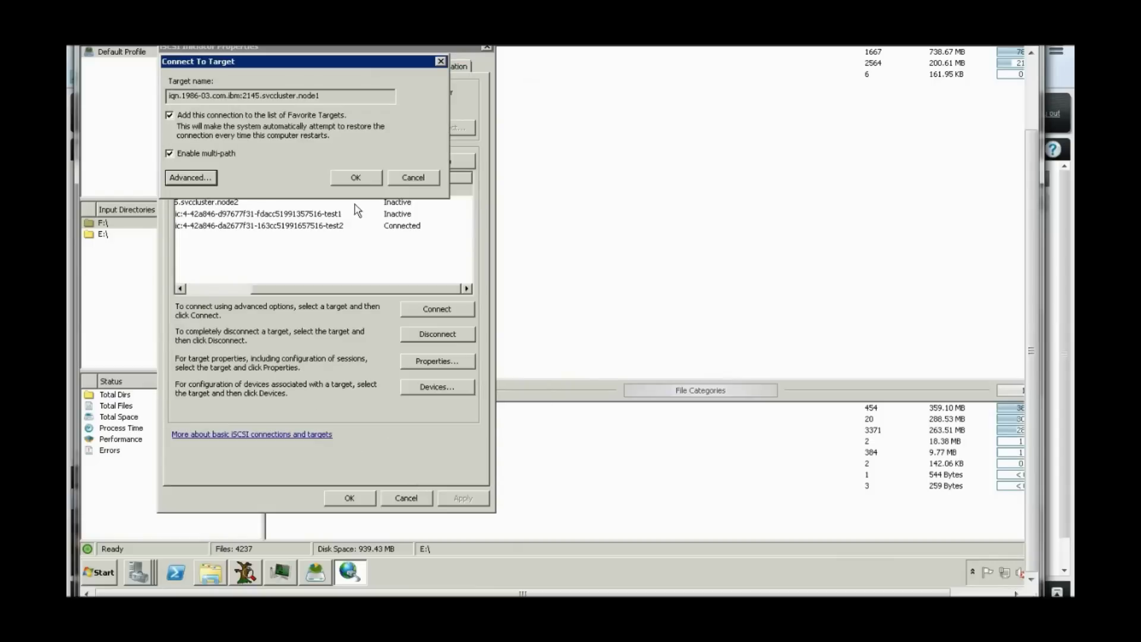
{"action": "left_click", "coordinate": [353, 178]}
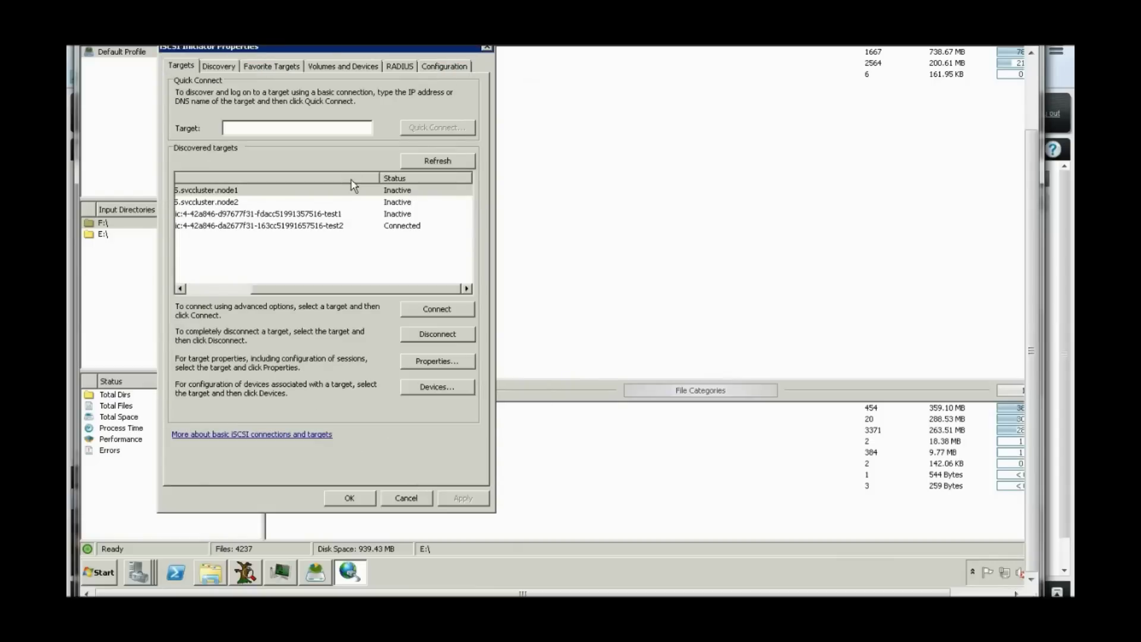
- Connect svccluster.node2 with multi-path from initiator IP 192.168.104.6 to portal 192.168.104.9
{"action": "left_click", "coordinate": [375, 204]}
{"action": "left_click", "coordinate": [444, 309]}
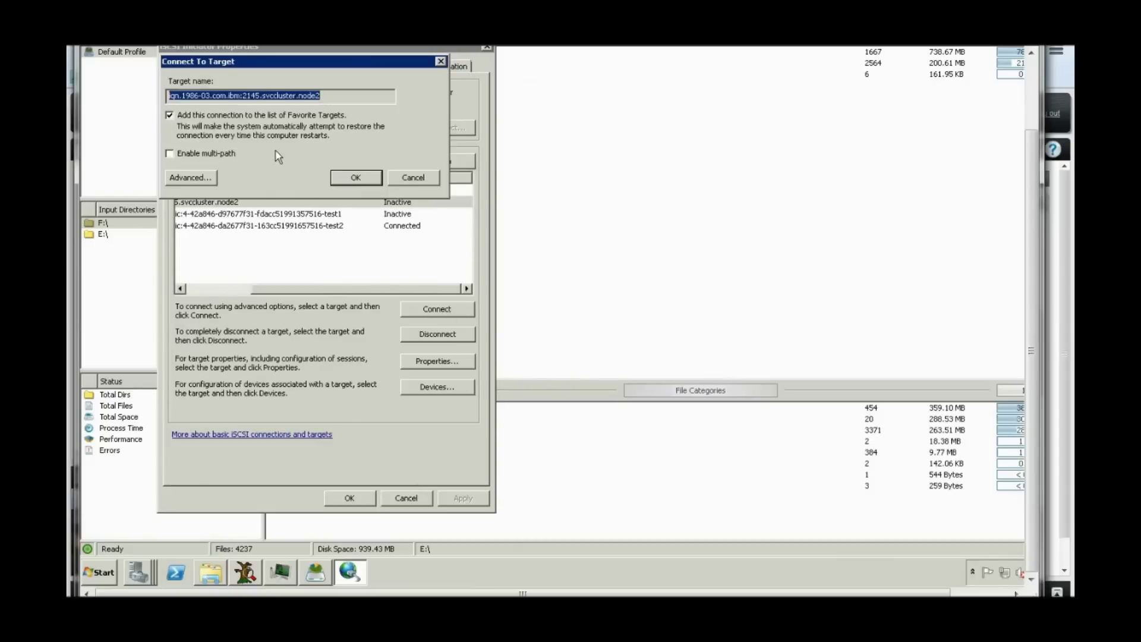
{"action": "left_click", "coordinate": [202, 153]}
{"action": "left_click", "coordinate": [202, 176]}
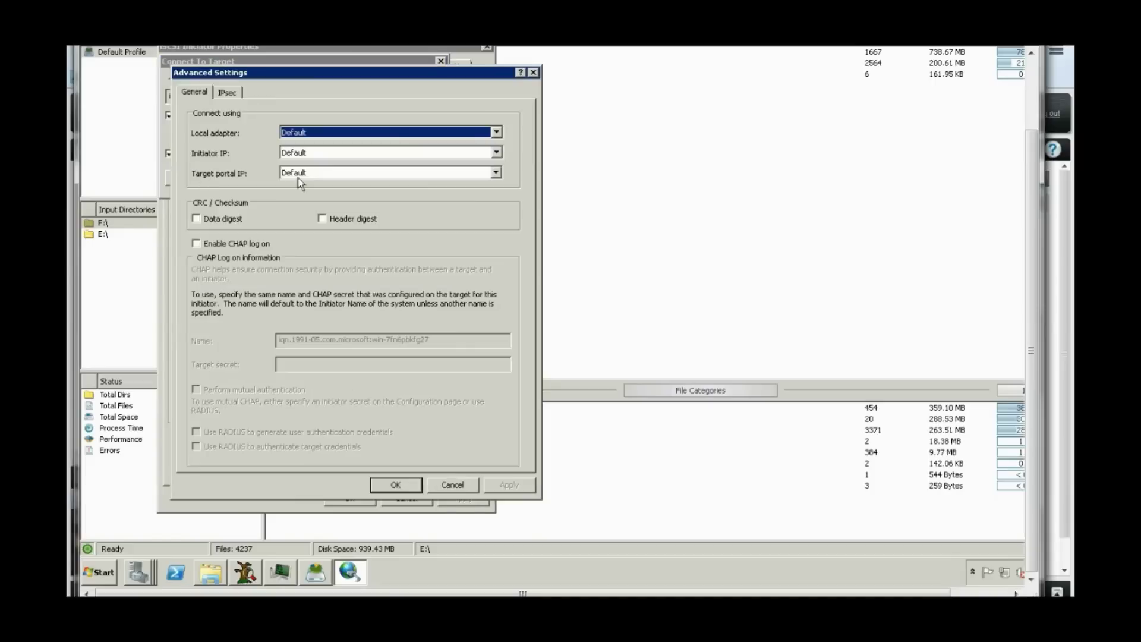
{"action": "left_click", "coordinate": [333, 133]}
{"action": "left_click", "coordinate": [342, 152]}
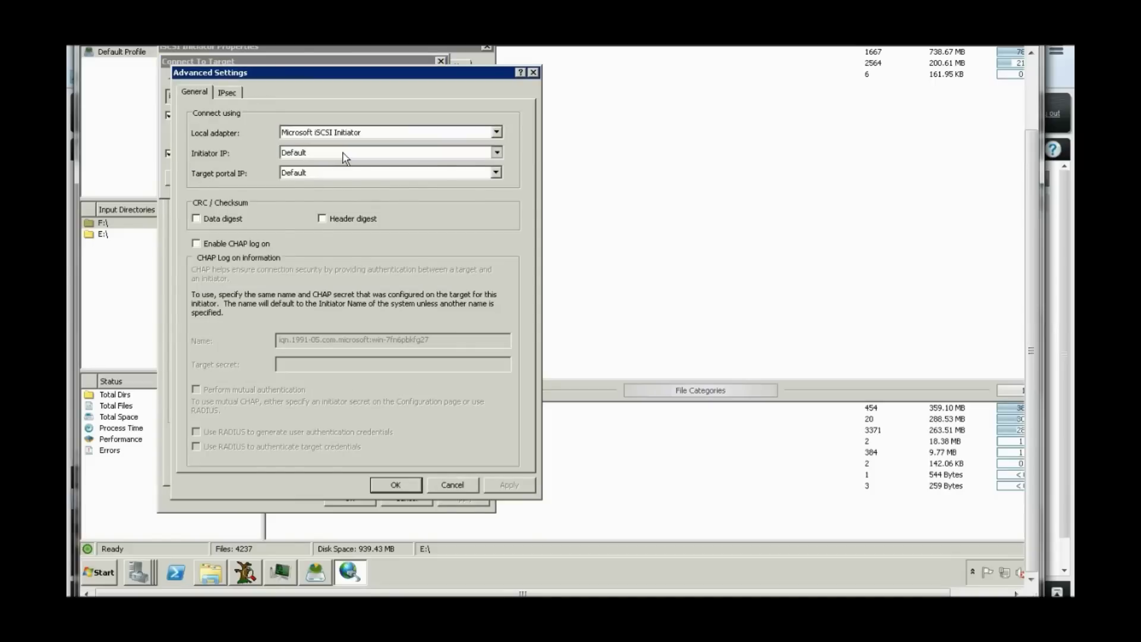
{"action": "left_click", "coordinate": [343, 152]}
{"action": "left_click", "coordinate": [363, 234]}
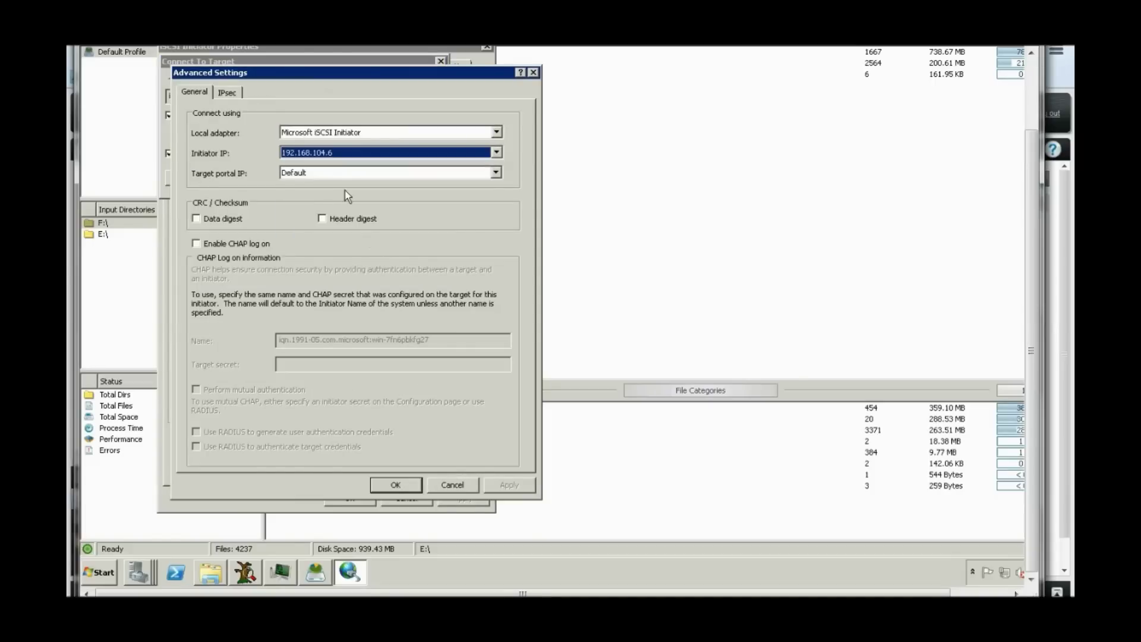
{"action": "left_click", "coordinate": [337, 173]}
{"action": "left_click", "coordinate": [355, 194]}
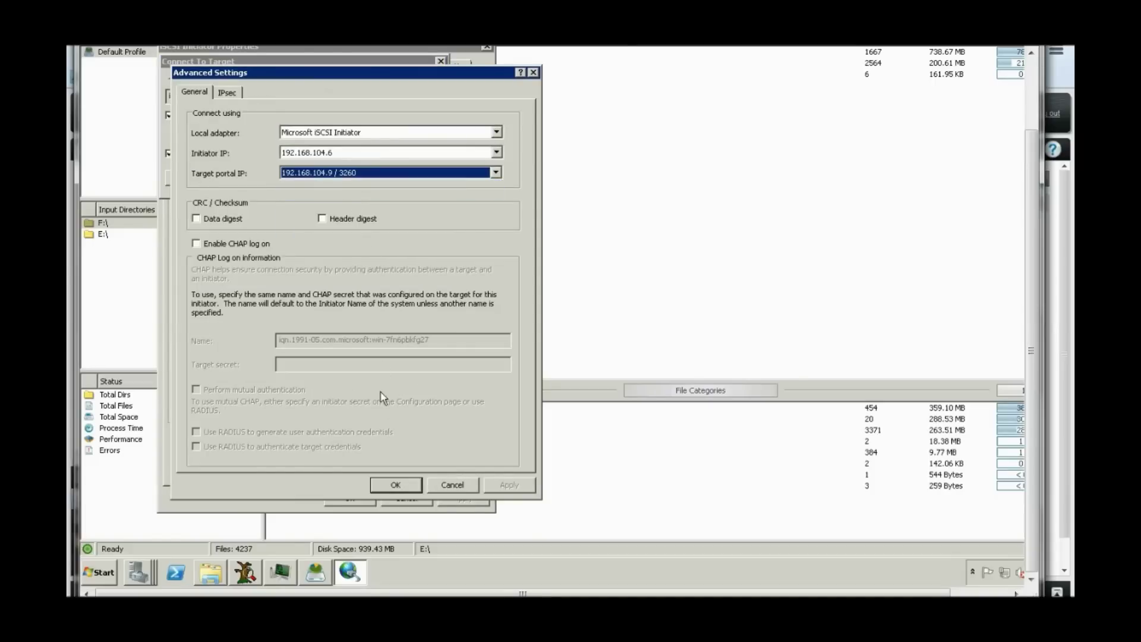
{"action": "left_click", "coordinate": [398, 485]}
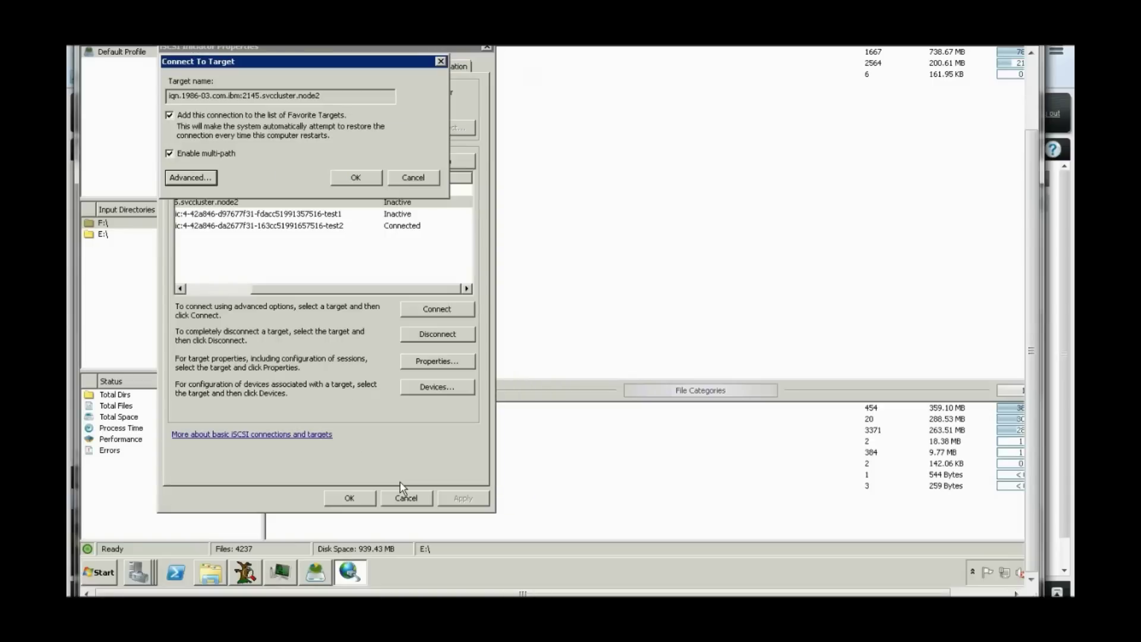
{"action": "left_click", "coordinate": [357, 178]}
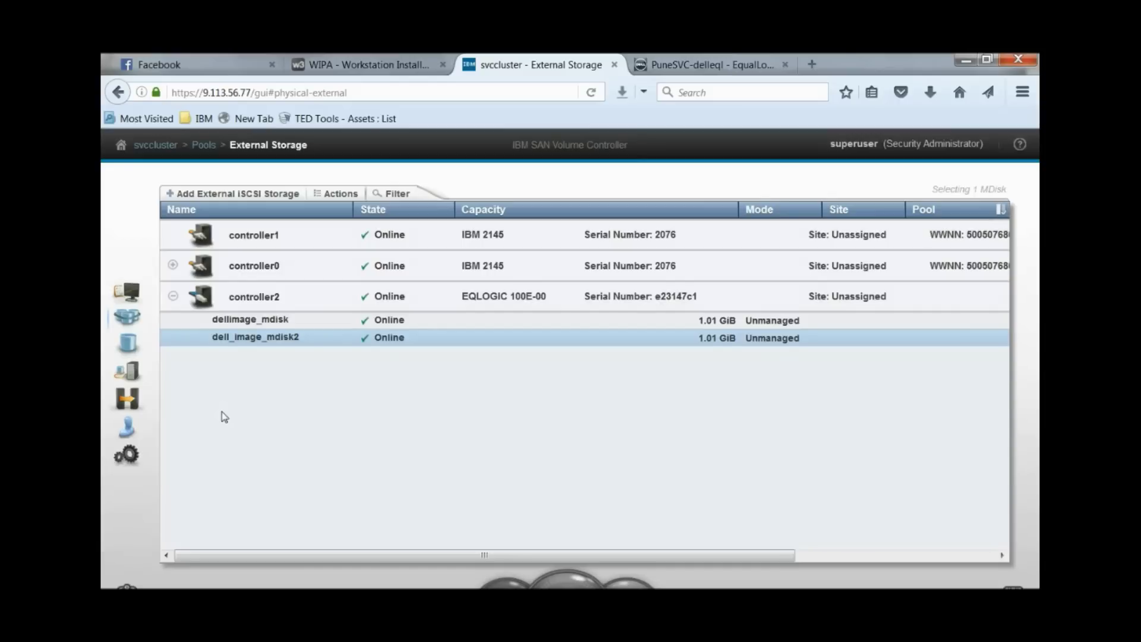
- Start a new storage migration from Pools > System Migration using the iSCSI protocol
{"action": "mouse_move", "coordinate": [132, 324]}
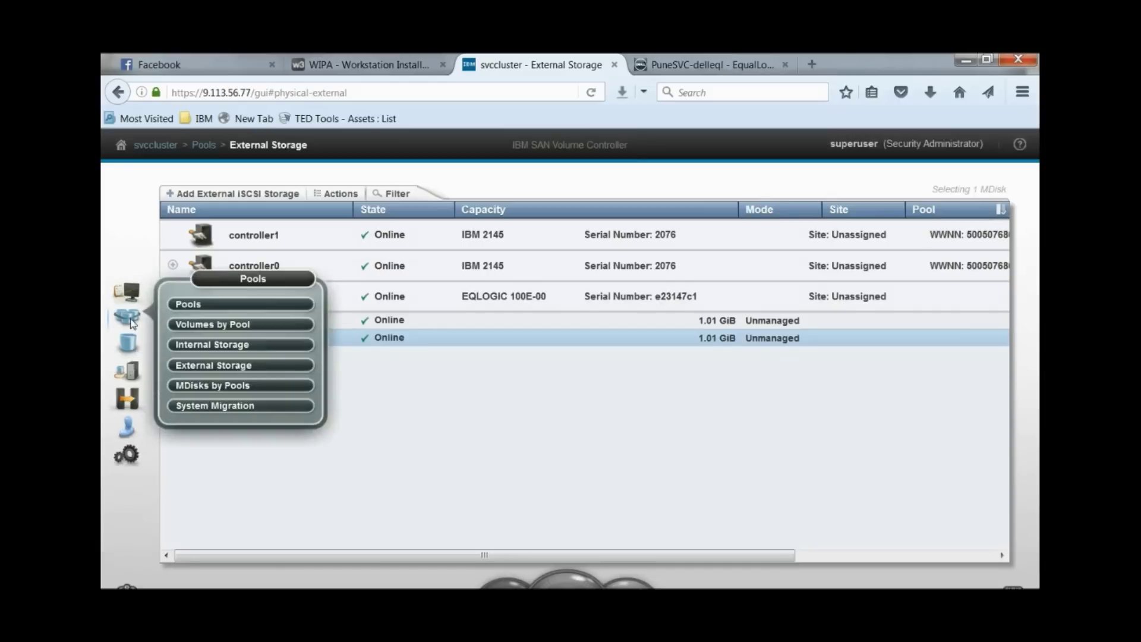
{"action": "left_click", "coordinate": [199, 409]}
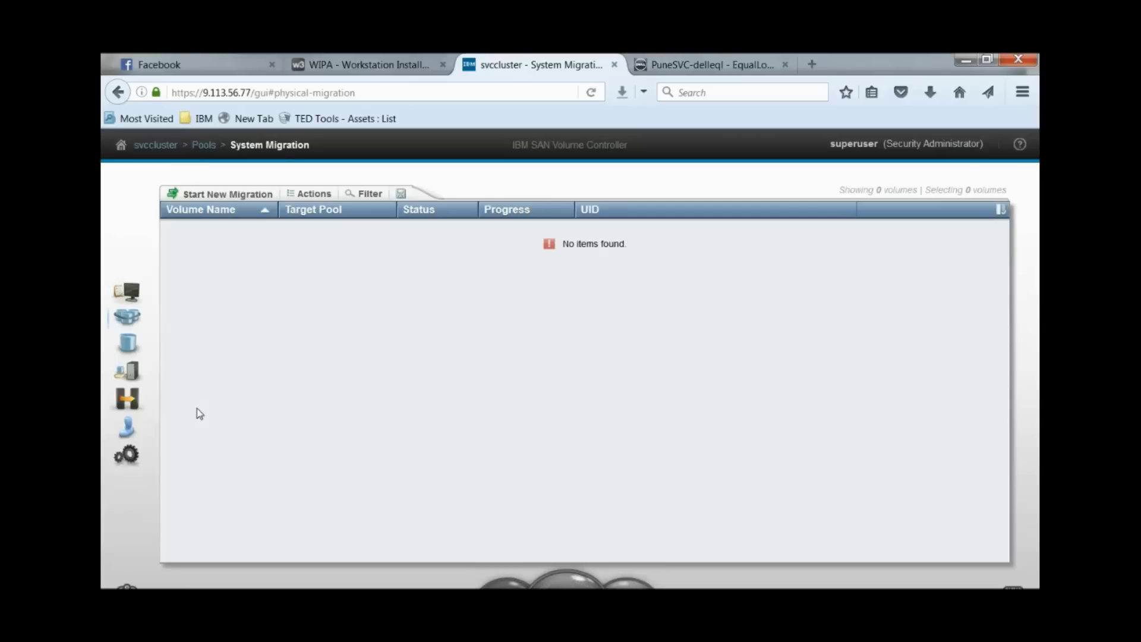
{"action": "left_click", "coordinate": [247, 195]}
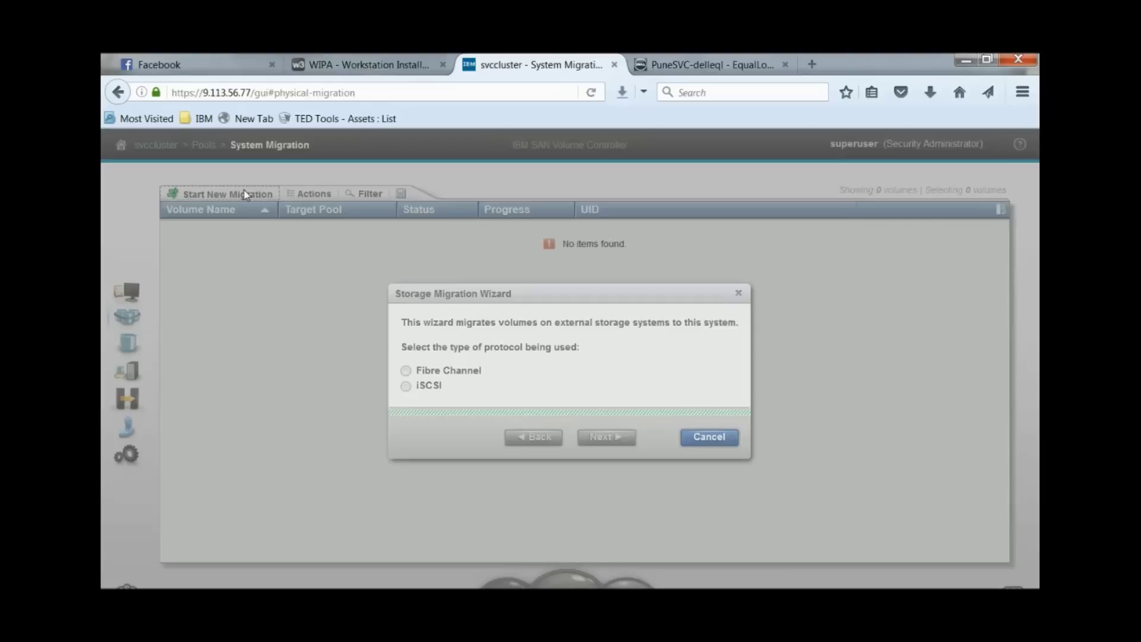
{"action": "left_click", "coordinate": [405, 386]}
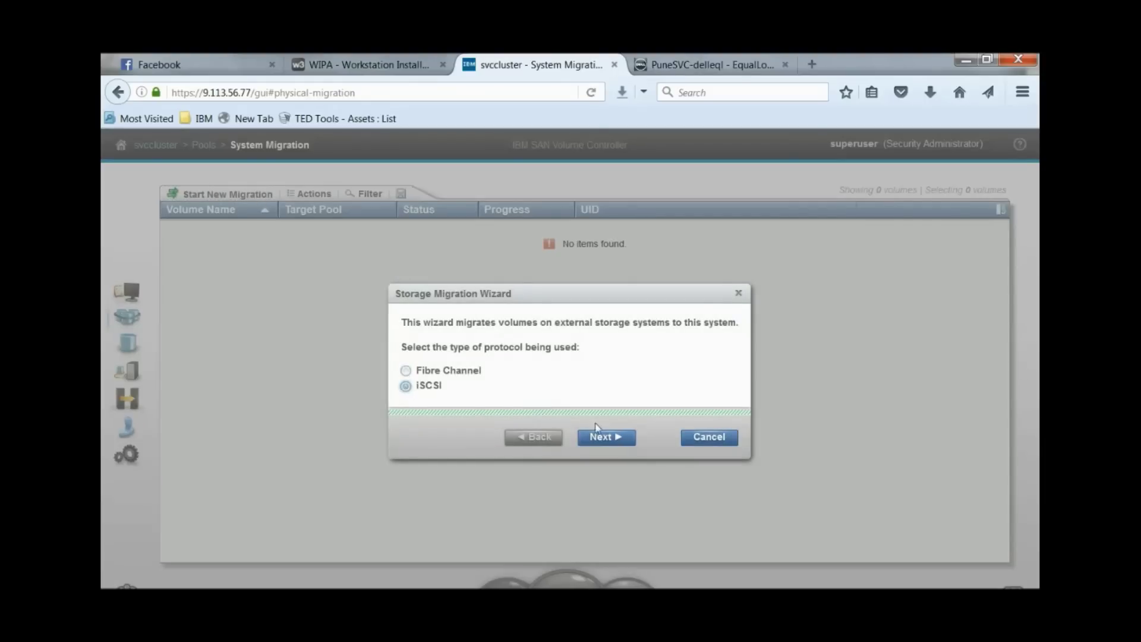
{"action": "left_click", "coordinate": [609, 441]}
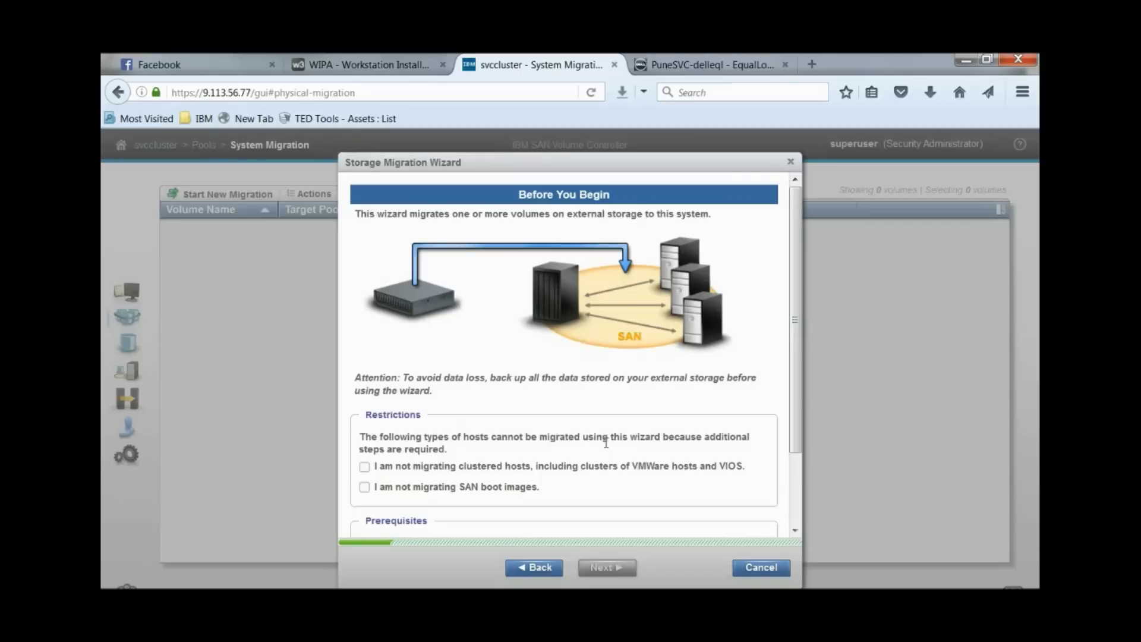
- Confirm the four restriction and prerequisite checkboxes, then continue past Prepare Environment to Map Storage
{"action": "left_click", "coordinate": [365, 466]}
{"action": "left_click", "coordinate": [364, 487]}
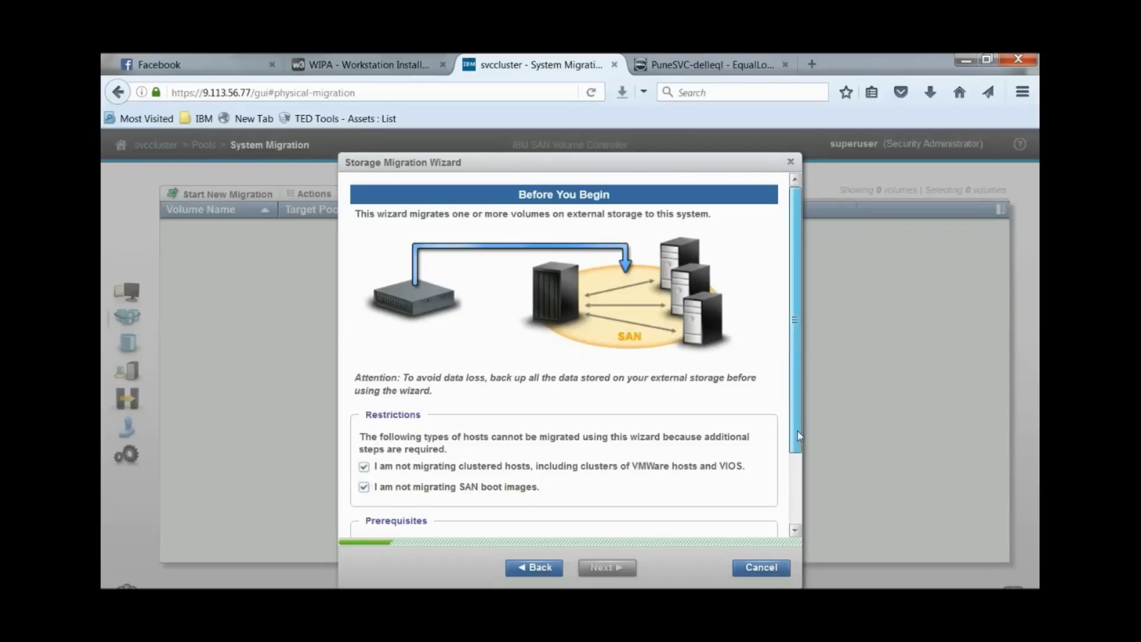
{"action": "left_click_drag", "start_coordinate": [798, 430], "coordinate": [809, 507]}
{"action": "left_click", "coordinate": [364, 455]}
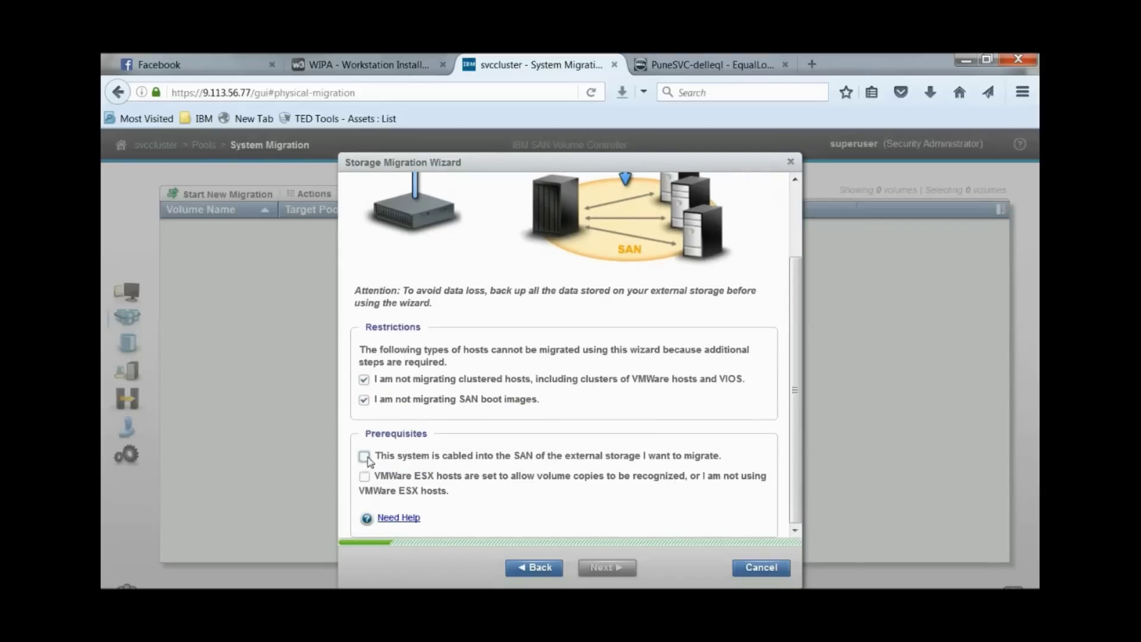
{"action": "left_click", "coordinate": [365, 477]}
{"action": "left_click", "coordinate": [611, 568]}
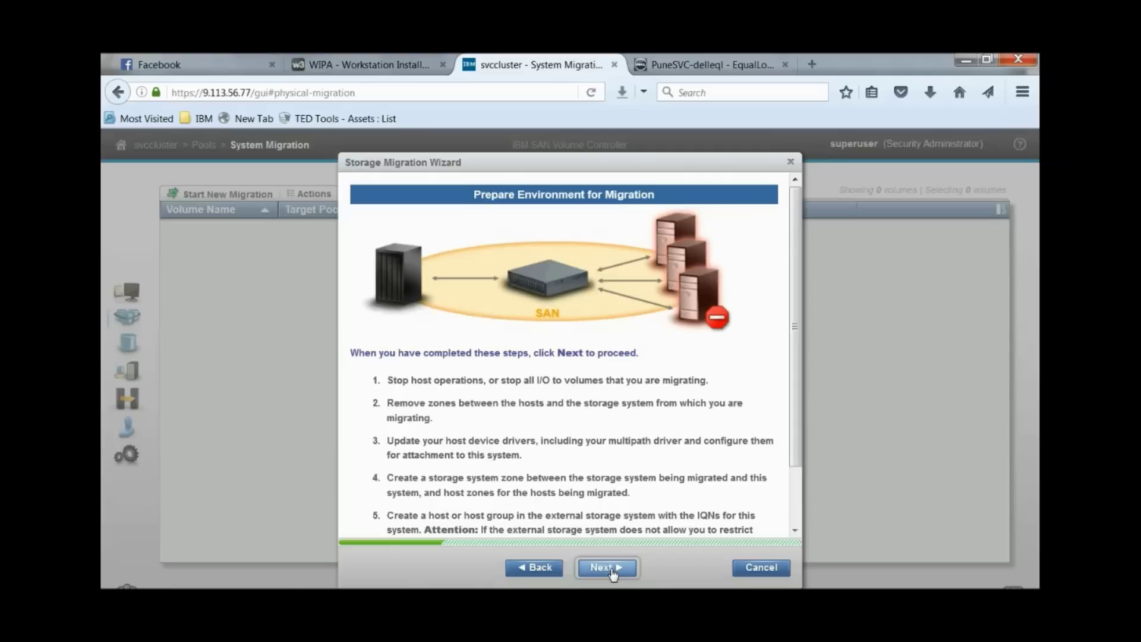
{"action": "scroll", "coordinate": [793, 485], "scroll_direction": "down", "scroll_amount": 3}
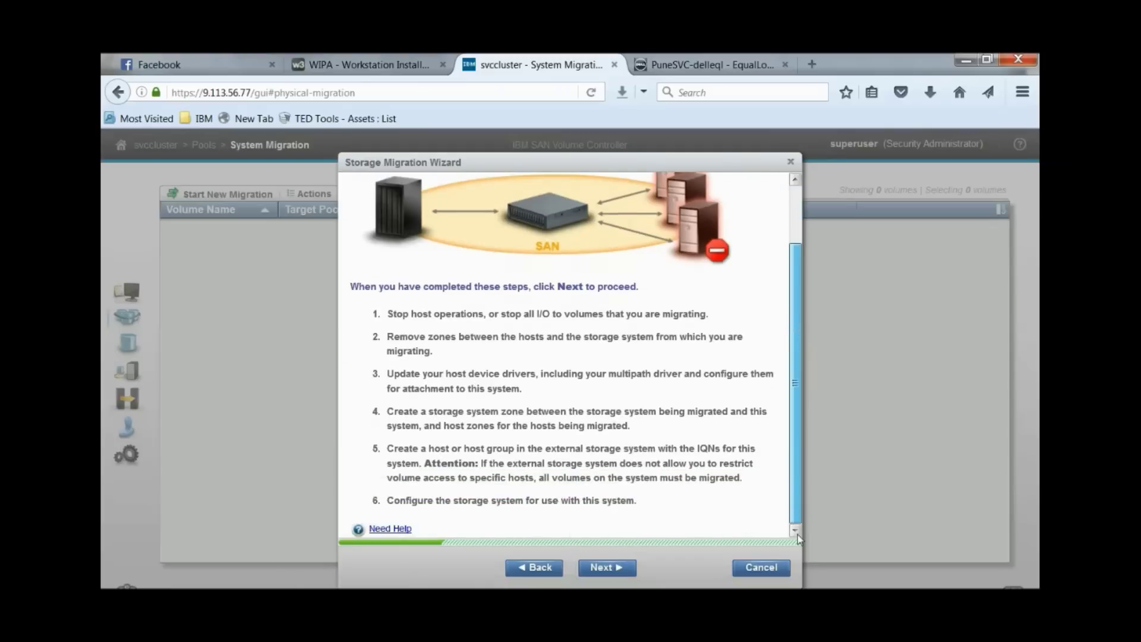
{"action": "left_click", "coordinate": [610, 571]}
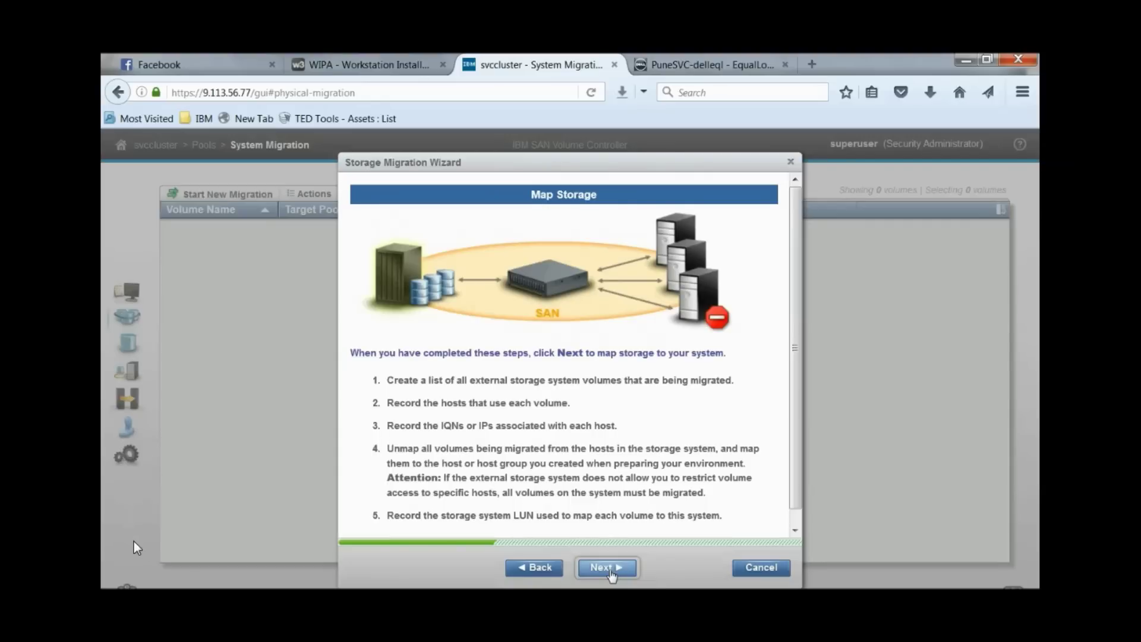
- Run Discover Storage to list the two unmanaged 1.01 GiB EqualLogic MDisks
{"action": "mouse_move", "coordinate": [351, 594]}
{"action": "left_click", "coordinate": [606, 568]}
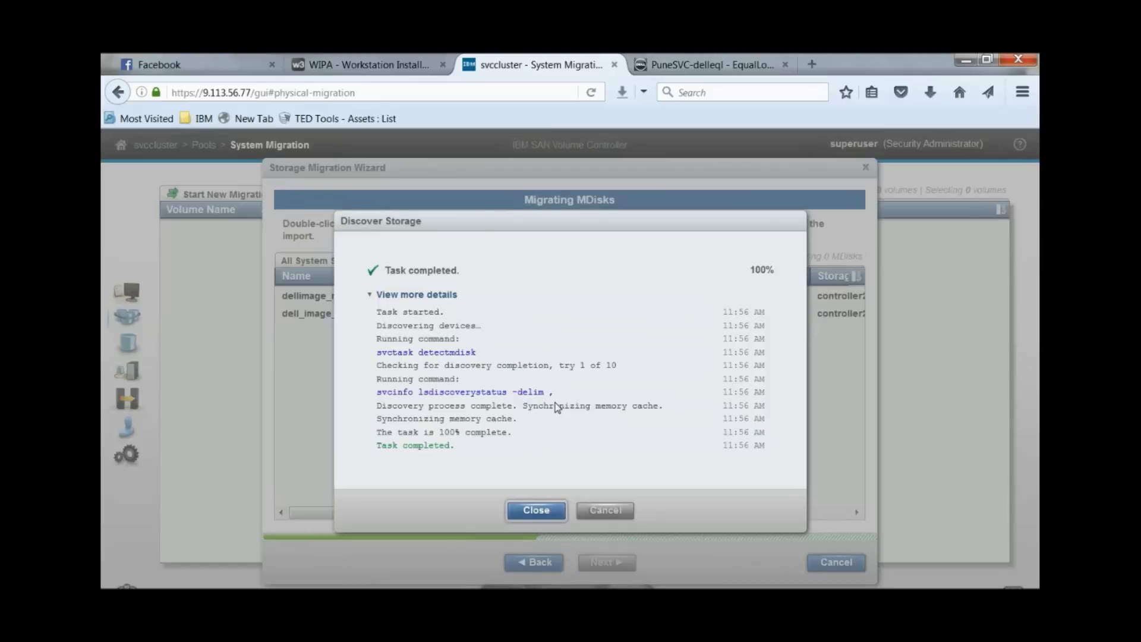
{"action": "left_click", "coordinate": [548, 515]}
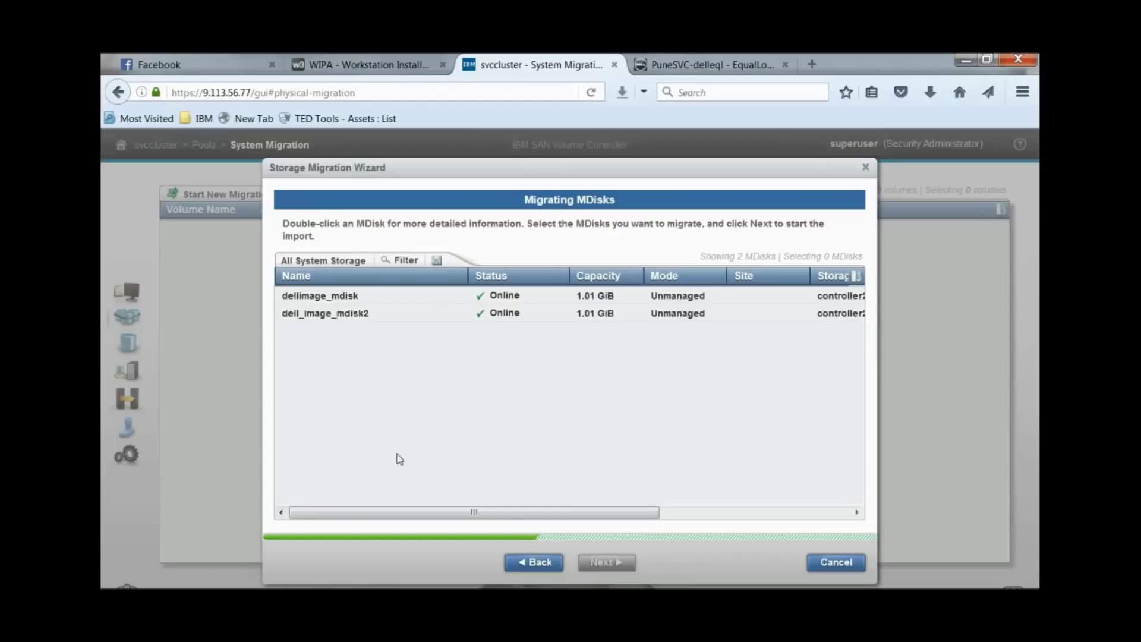
- Select dellimage_mdisk and import it as an image-mode volume
{"action": "left_click", "coordinate": [367, 294]}
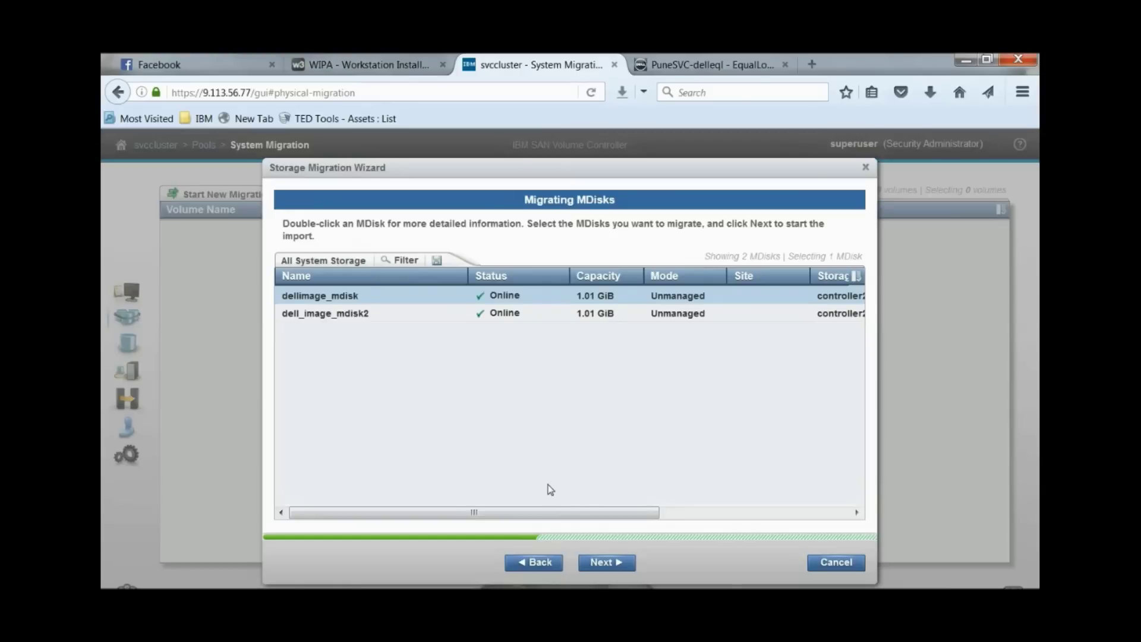
{"action": "left_click", "coordinate": [607, 564]}
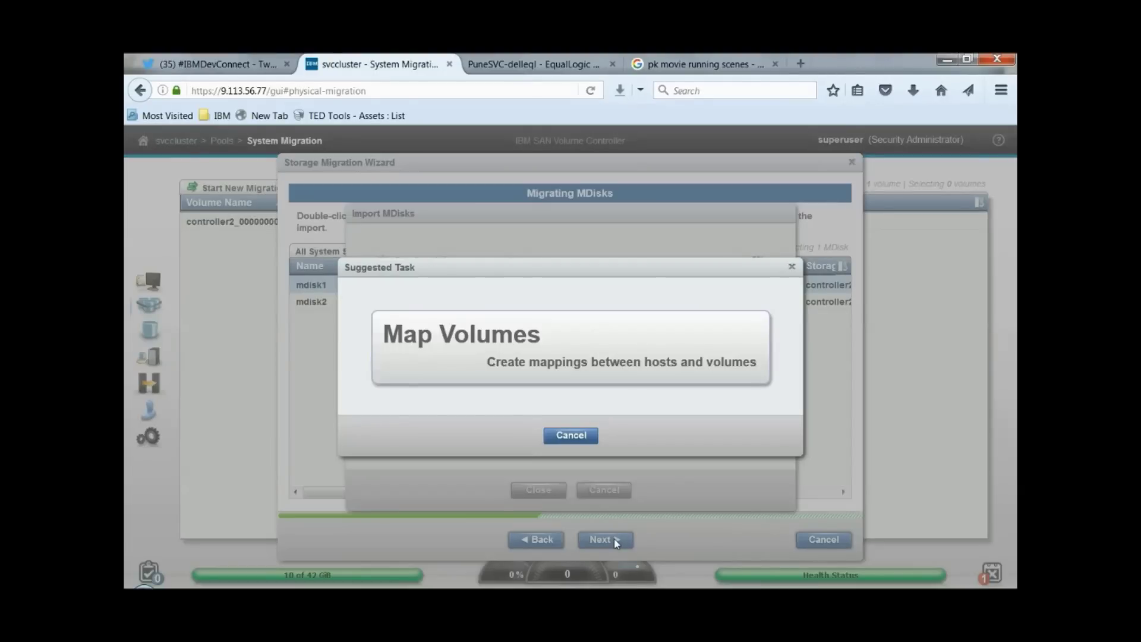
- Map the imported volume to host win at SCSI ID 0 and apply the mapping
{"action": "left_click", "coordinate": [616, 543]}
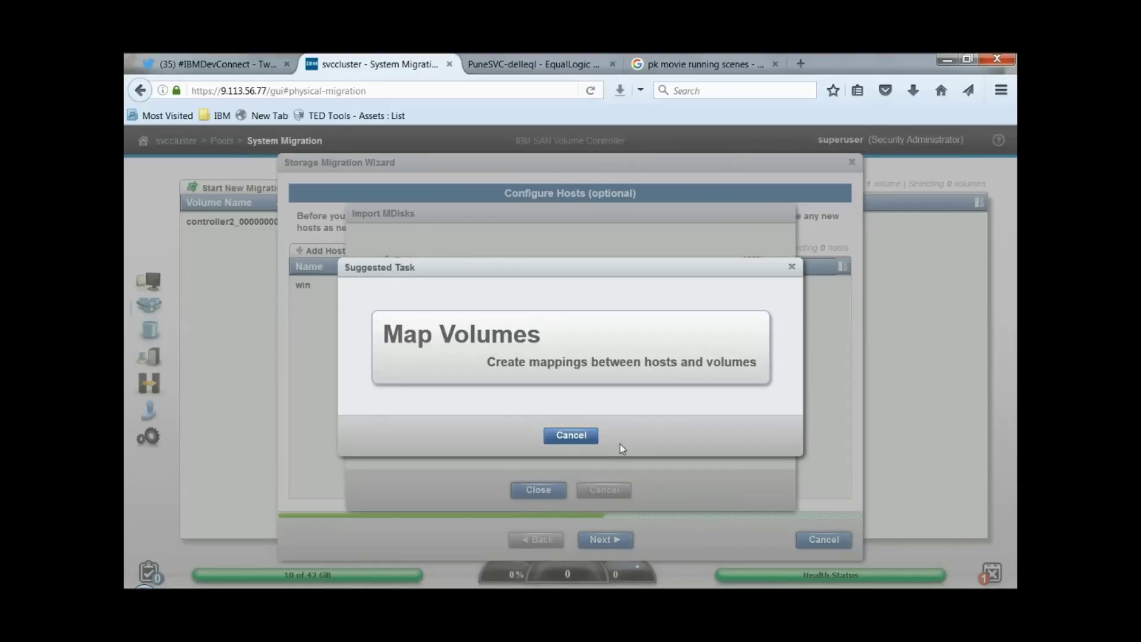
{"action": "left_click", "coordinate": [564, 362]}
{"action": "left_click", "coordinate": [541, 346]}
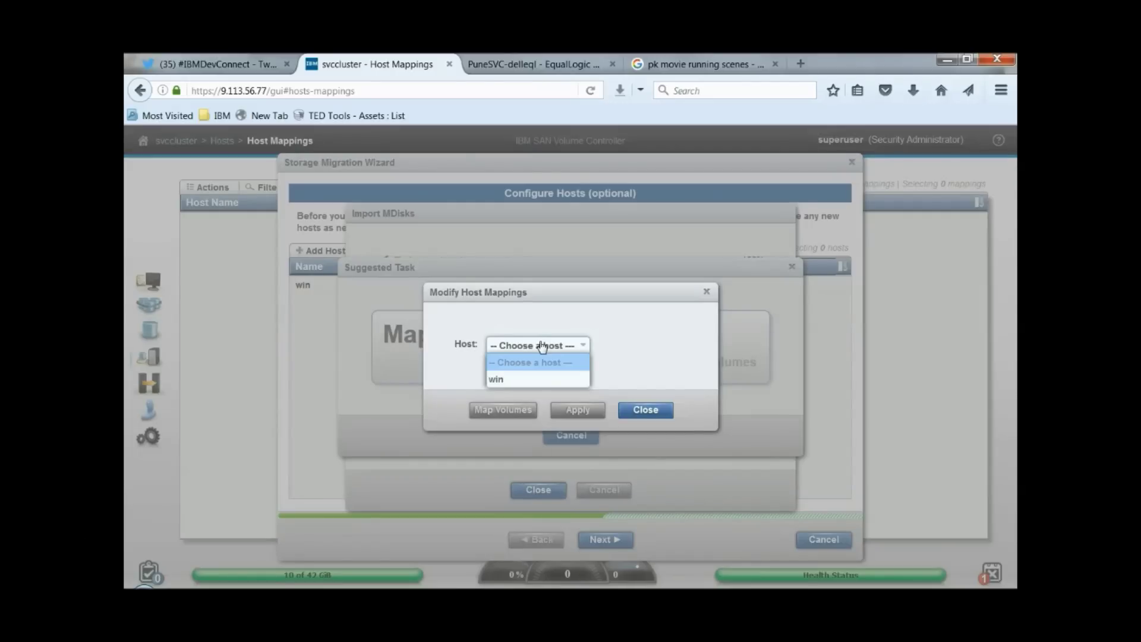
{"action": "left_click", "coordinate": [549, 380]}
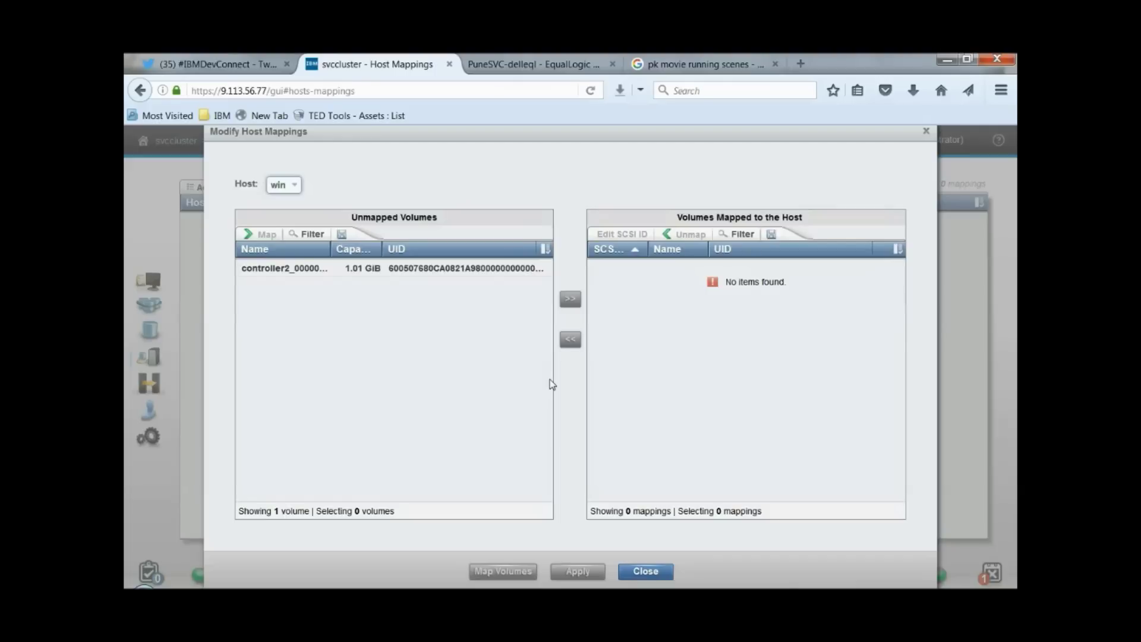
{"action": "left_click", "coordinate": [444, 273]}
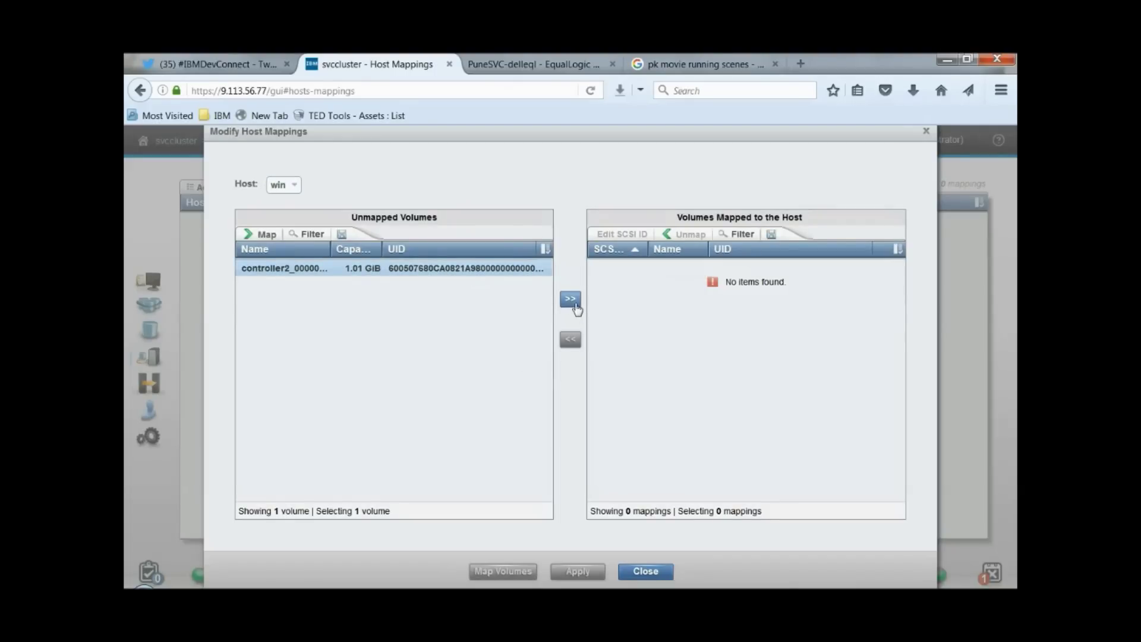
{"action": "left_click", "coordinate": [570, 300]}
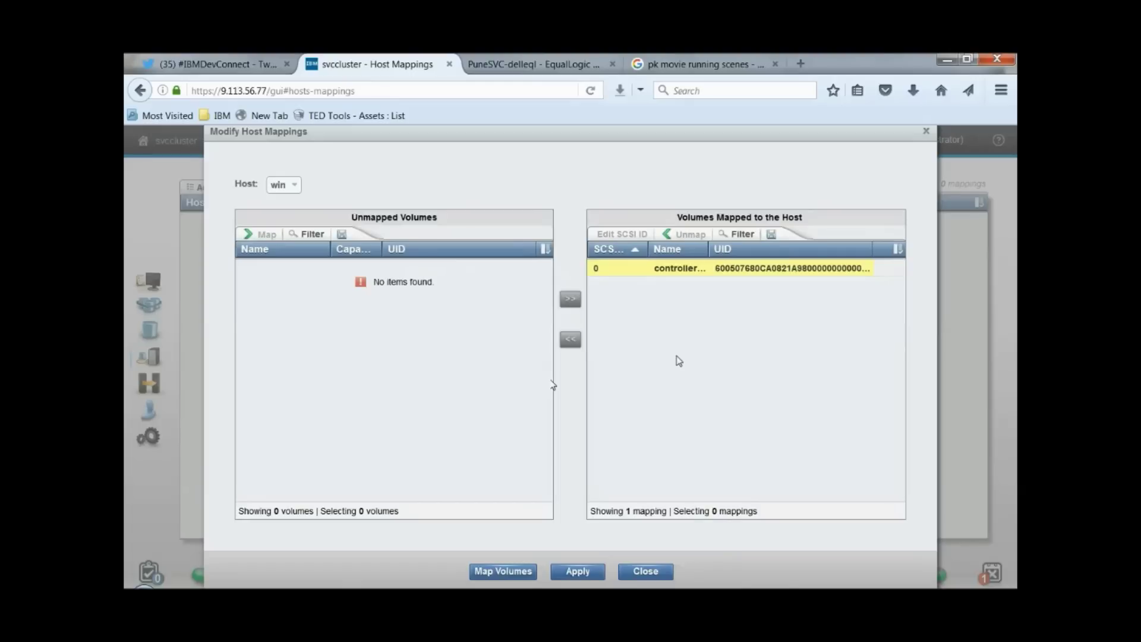
{"action": "left_click", "coordinate": [586, 577]}
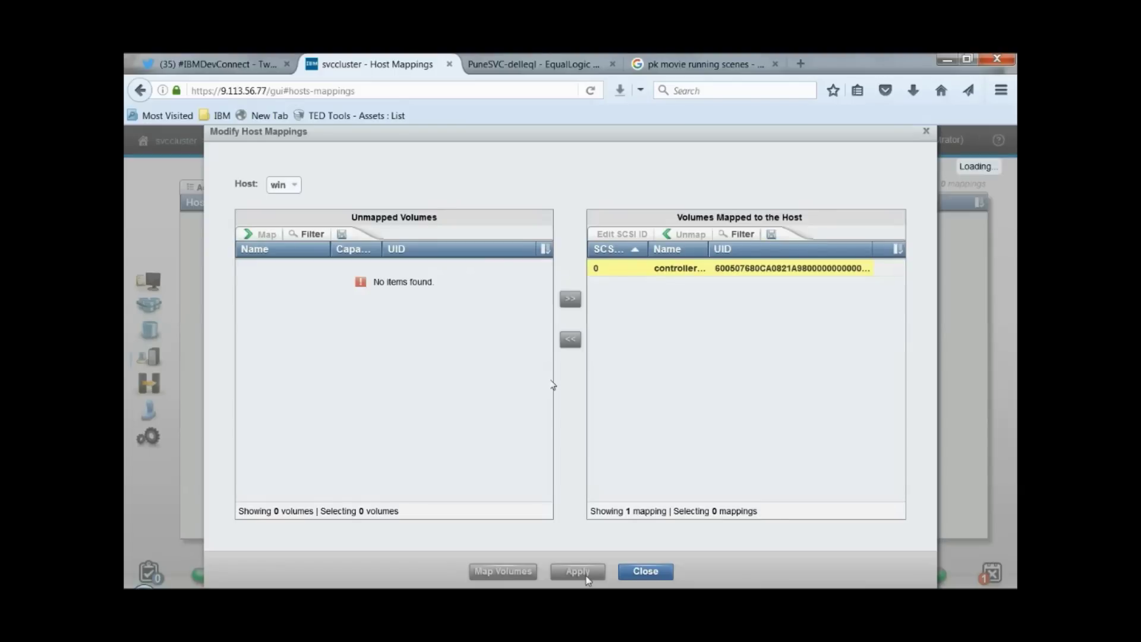
{"action": "left_click", "coordinate": [636, 575]}
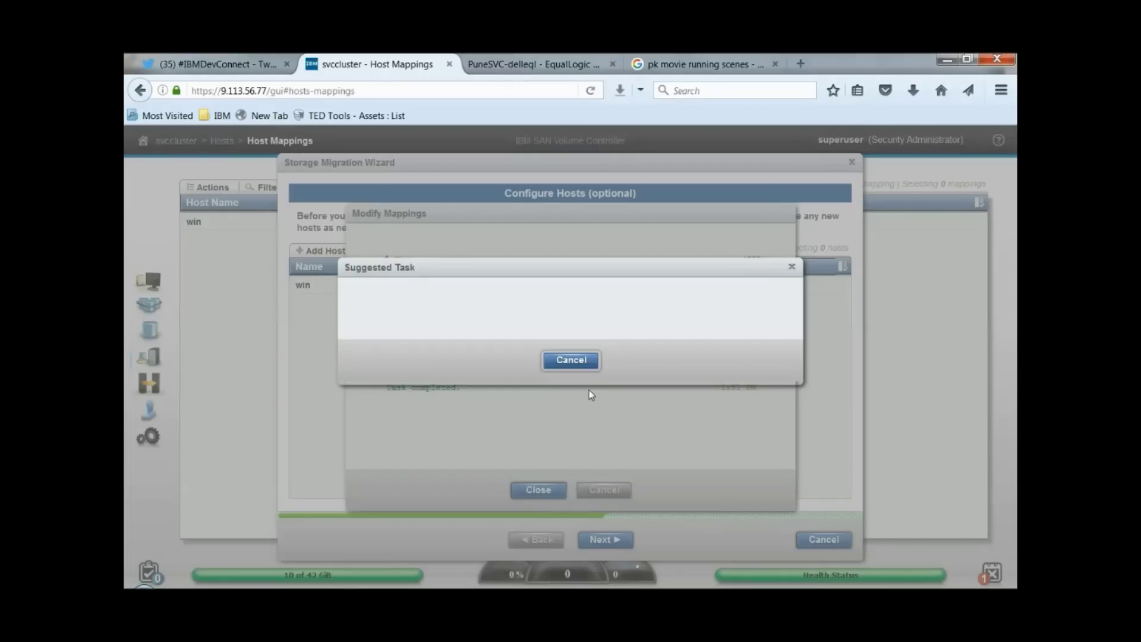
- Close the finished mapping task, select host win, and advance to the volume mapping page
{"action": "left_click", "coordinate": [582, 370]}
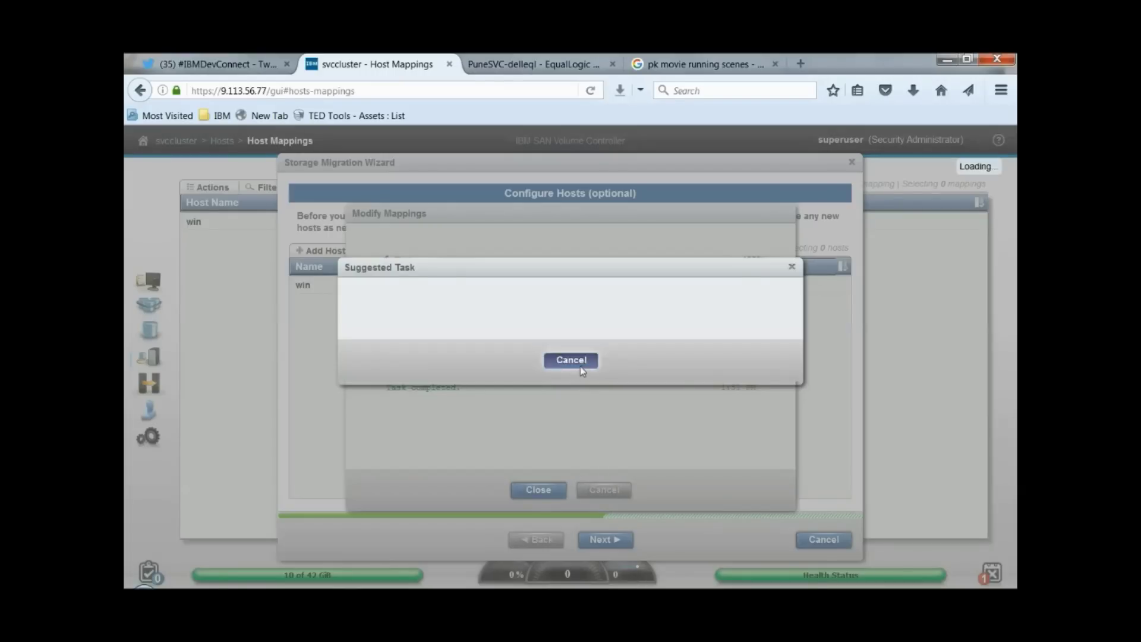
{"action": "left_click", "coordinate": [536, 491]}
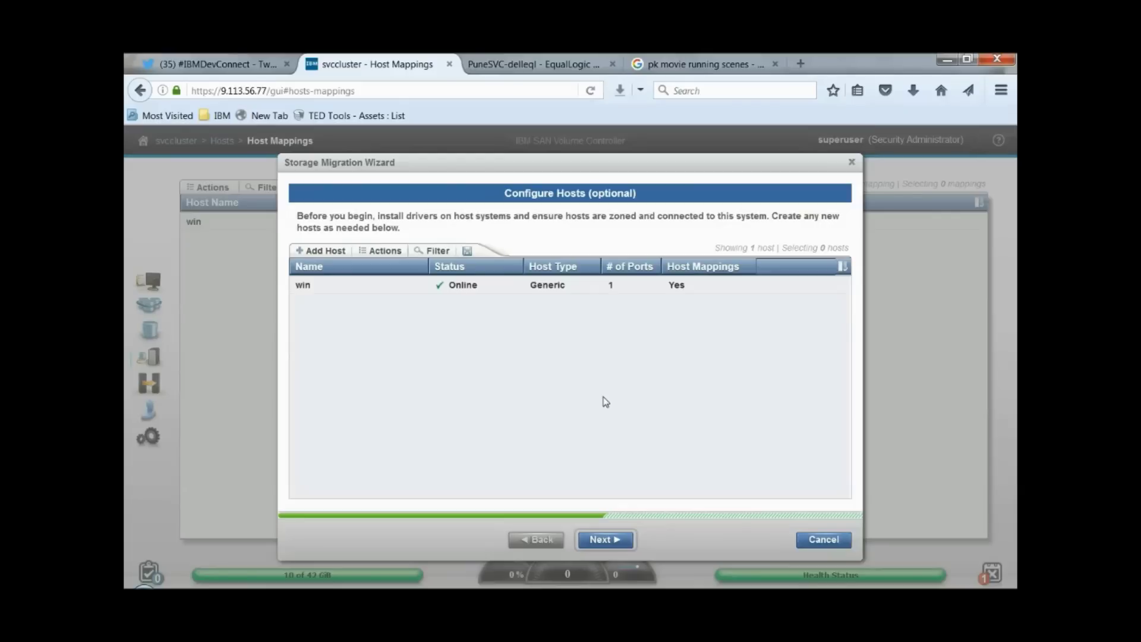
{"action": "left_click", "coordinate": [521, 290]}
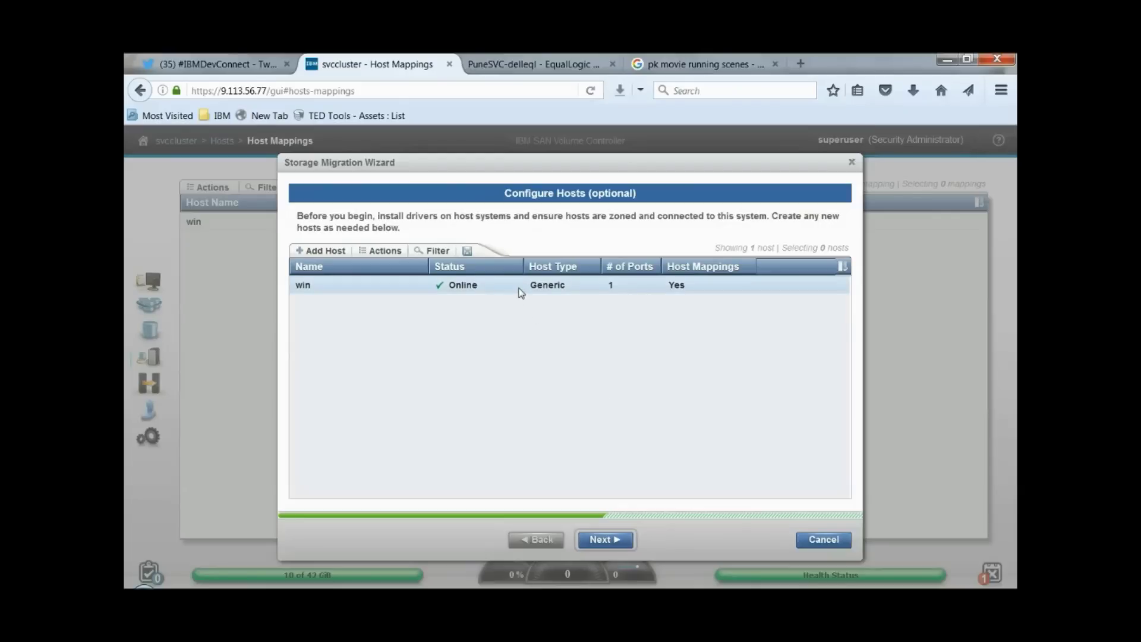
{"action": "left_click", "coordinate": [621, 542]}
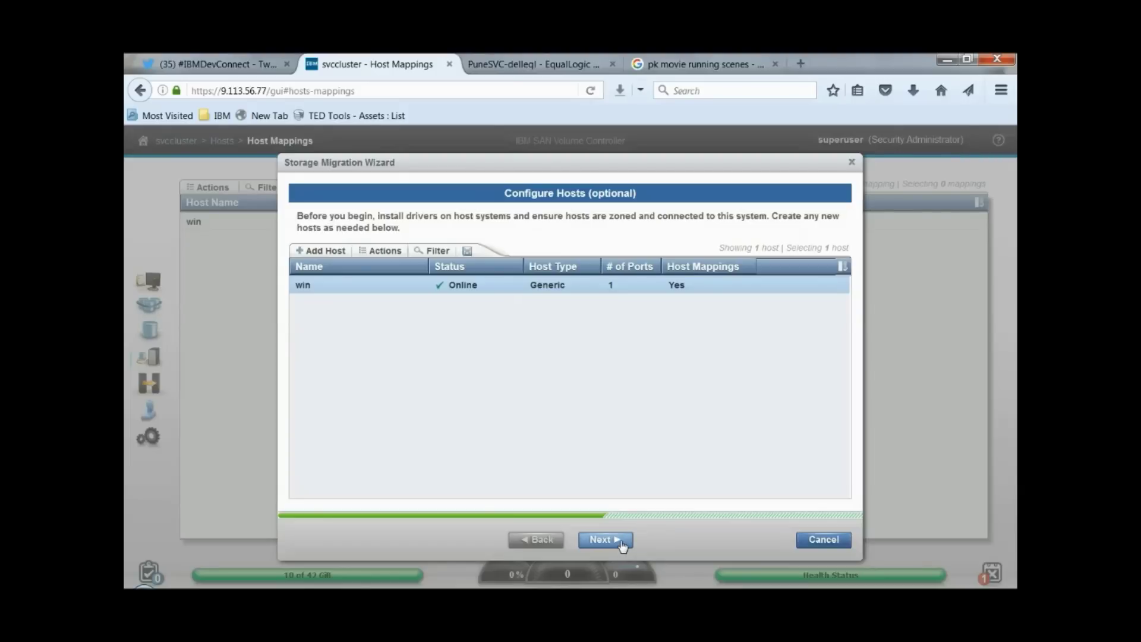
{"action": "left_click", "coordinate": [622, 542]}
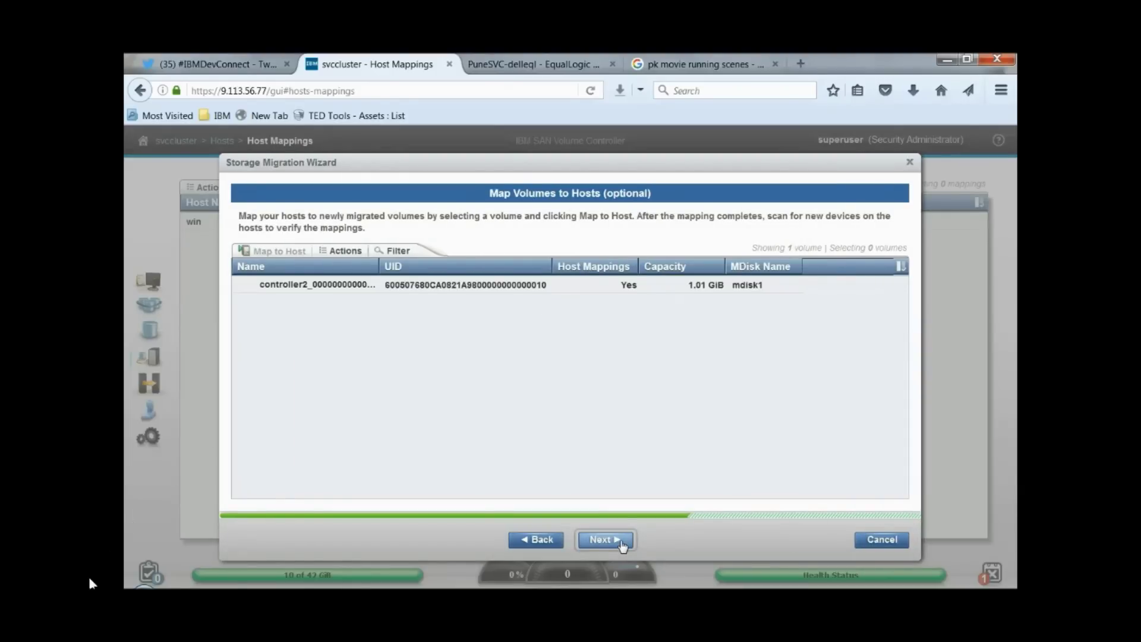
- Select the imported volume on Map Volumes to Hosts and continue to Select Pool
{"action": "left_click", "coordinate": [535, 285]}
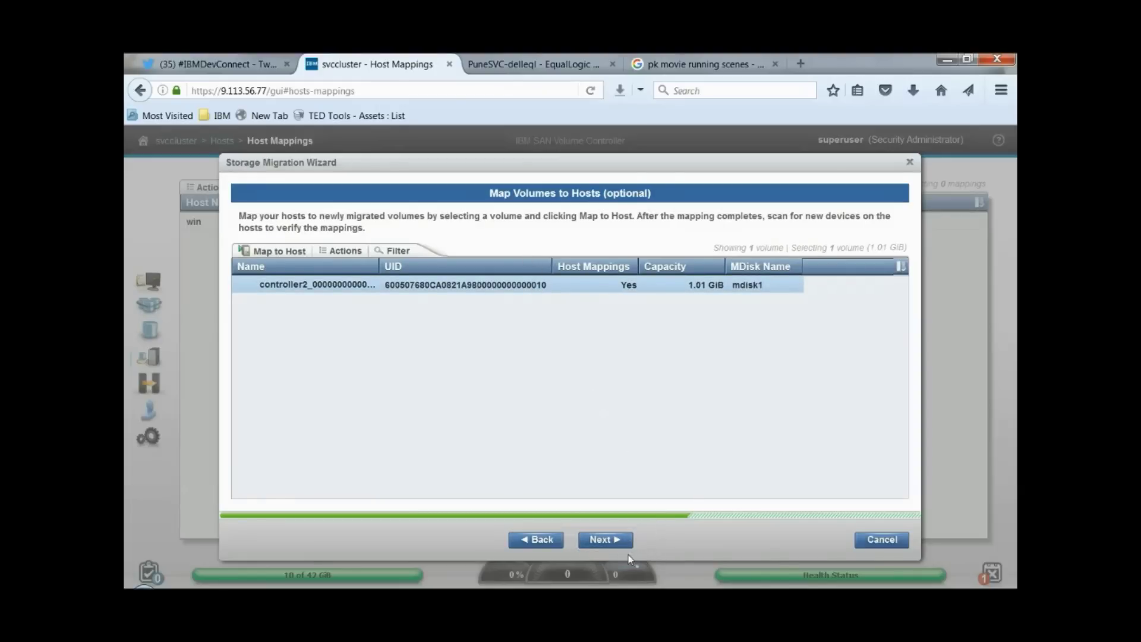
{"action": "left_click", "coordinate": [606, 540]}
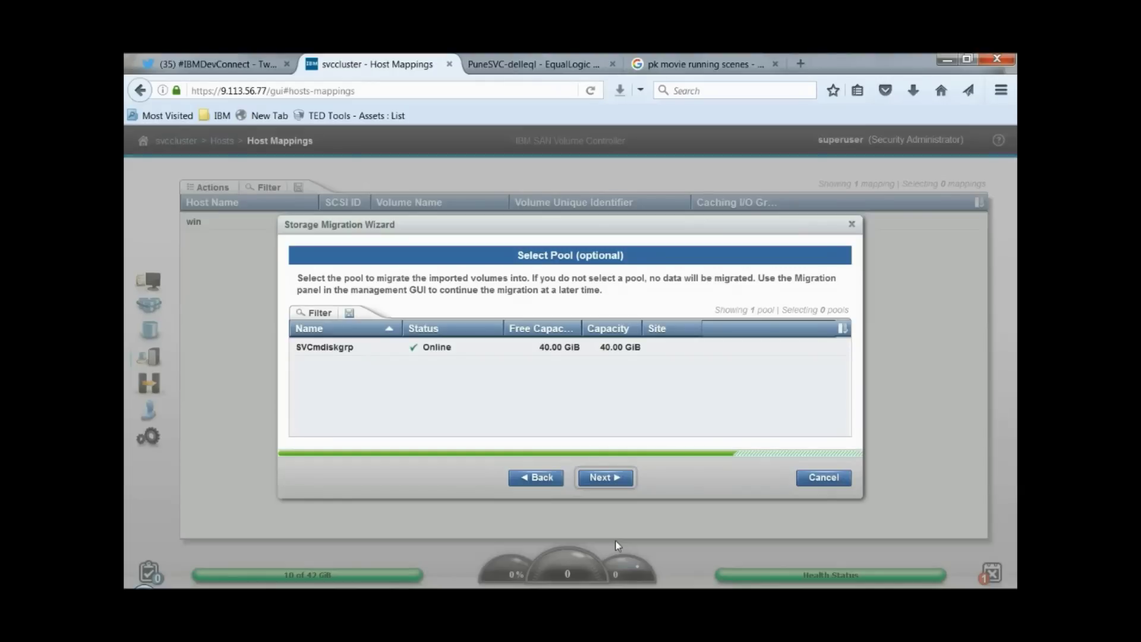
- Choose SVCmdiskgrp as the destination pool and start the volume migration
{"action": "left_click", "coordinate": [534, 350]}
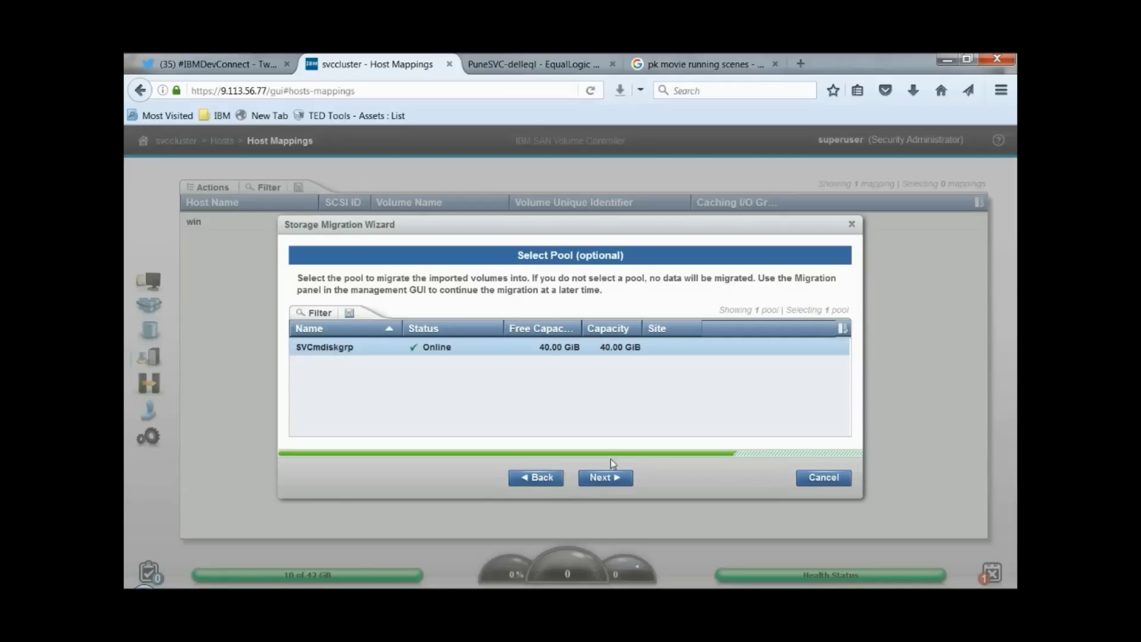
{"action": "left_click", "coordinate": [607, 477]}
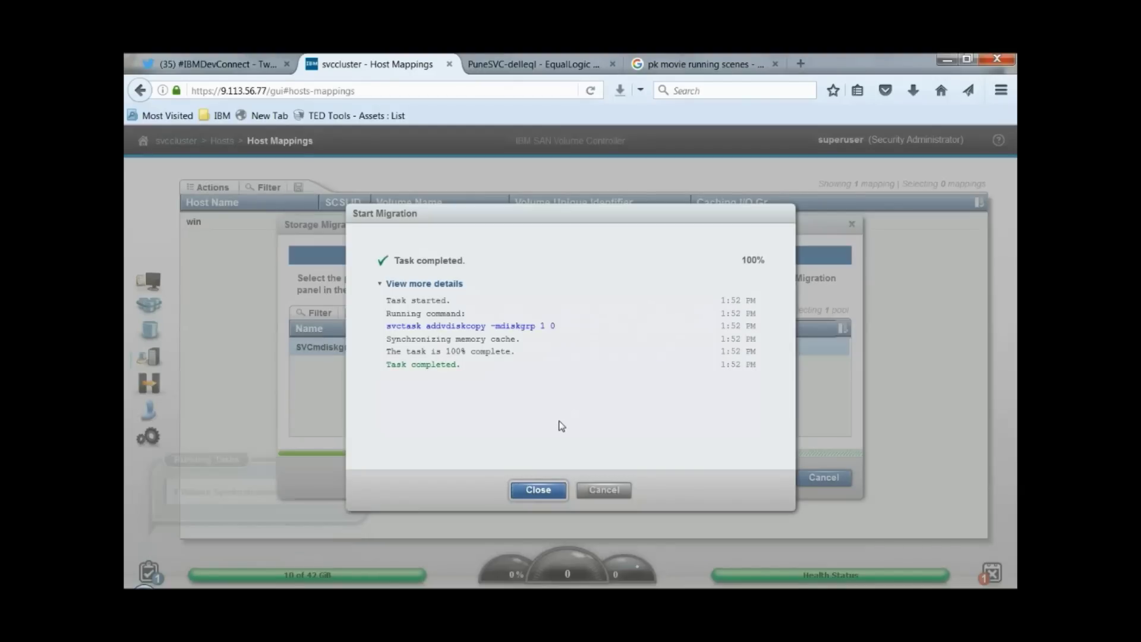
- Close the completed Start Migration task and finish the migration wizard
{"action": "left_click", "coordinate": [538, 490]}
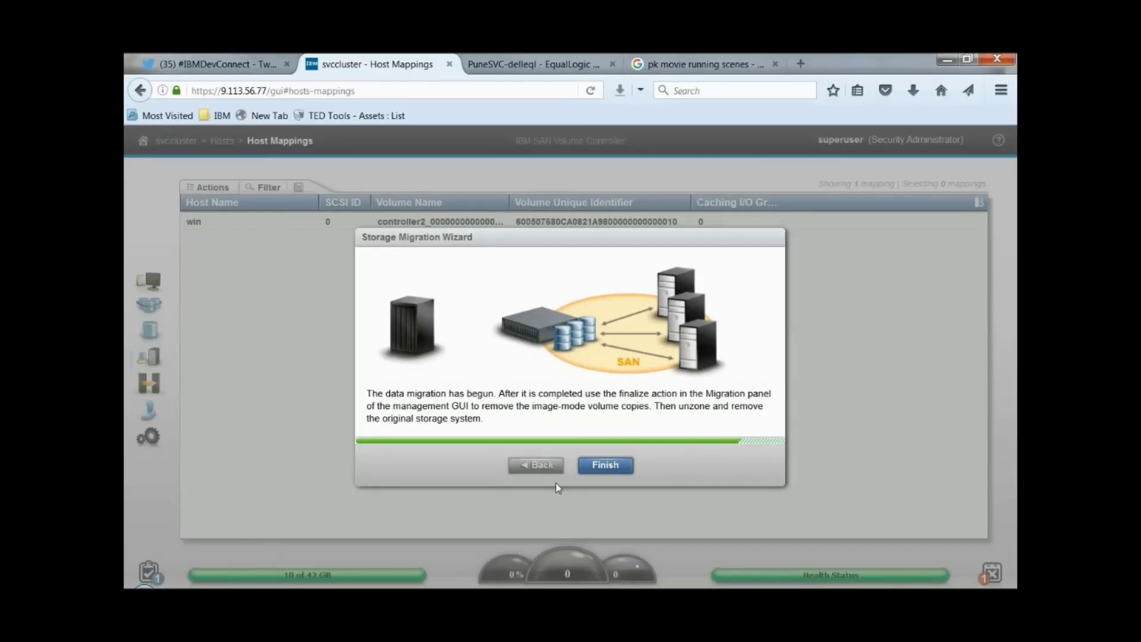
{"action": "left_click", "coordinate": [607, 466]}
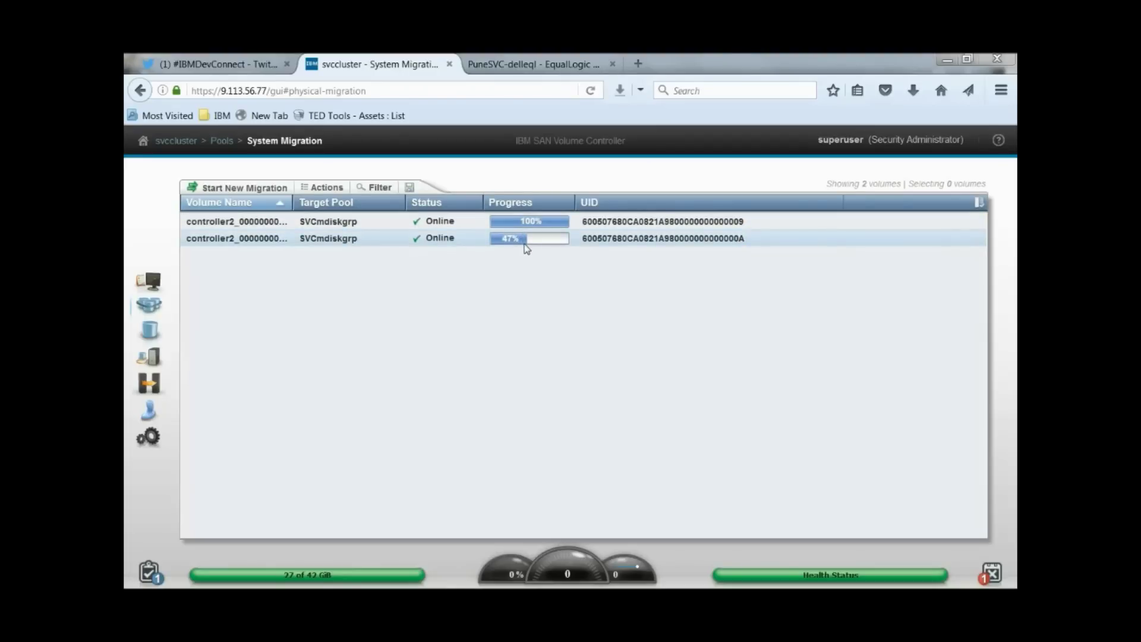
- Bring the remote desktop session forward and check the New Volume E: and F: drives
{"action": "mouse_move", "coordinate": [430, 595]}
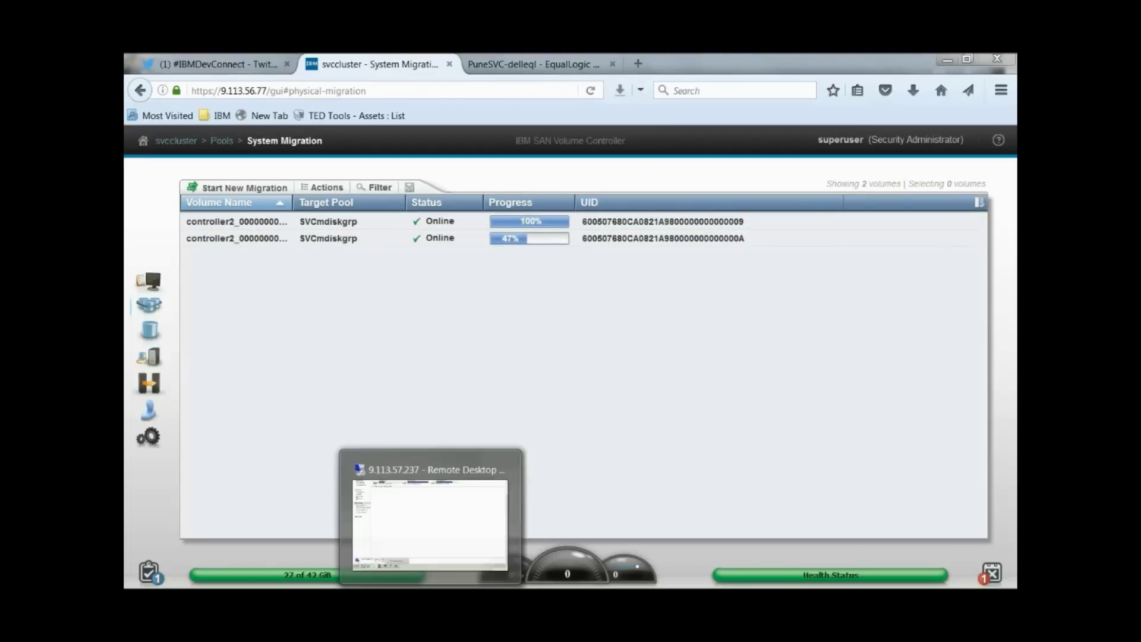
{"action": "left_click", "coordinate": [430, 523]}
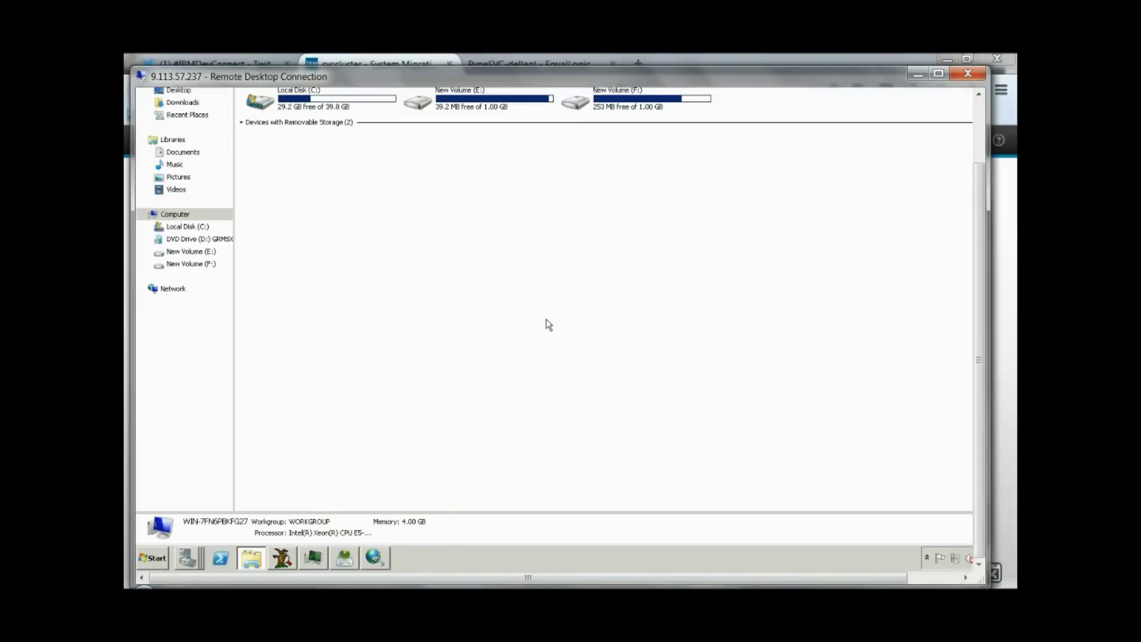
{"action": "left_click", "coordinate": [547, 112]}
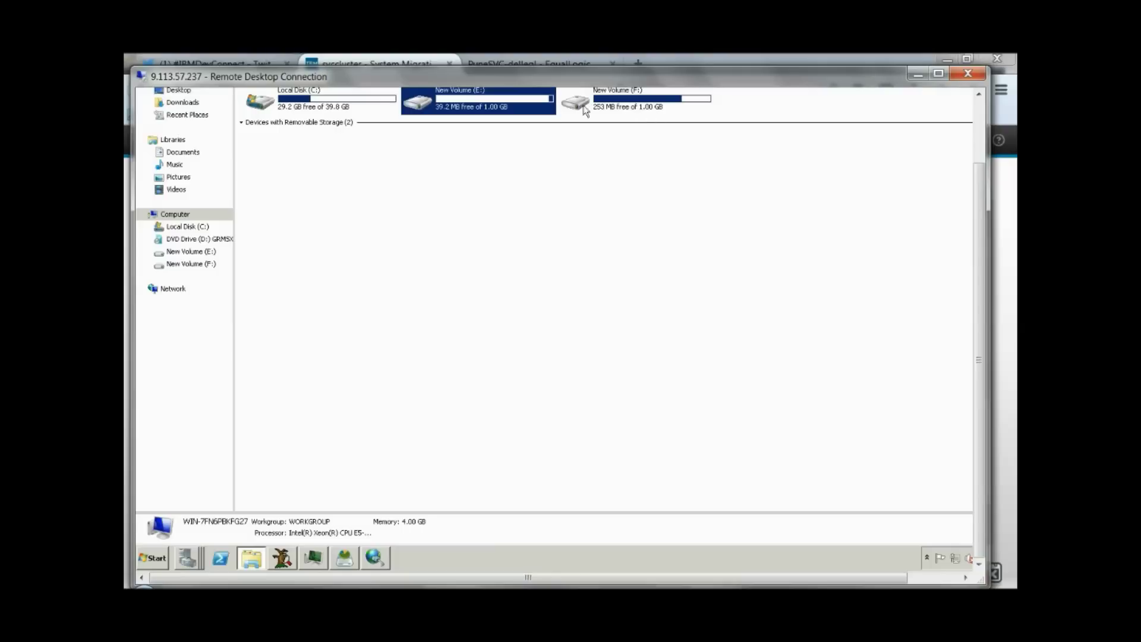
{"action": "left_click", "coordinate": [586, 112]}
{"action": "left_click", "coordinate": [467, 386]}
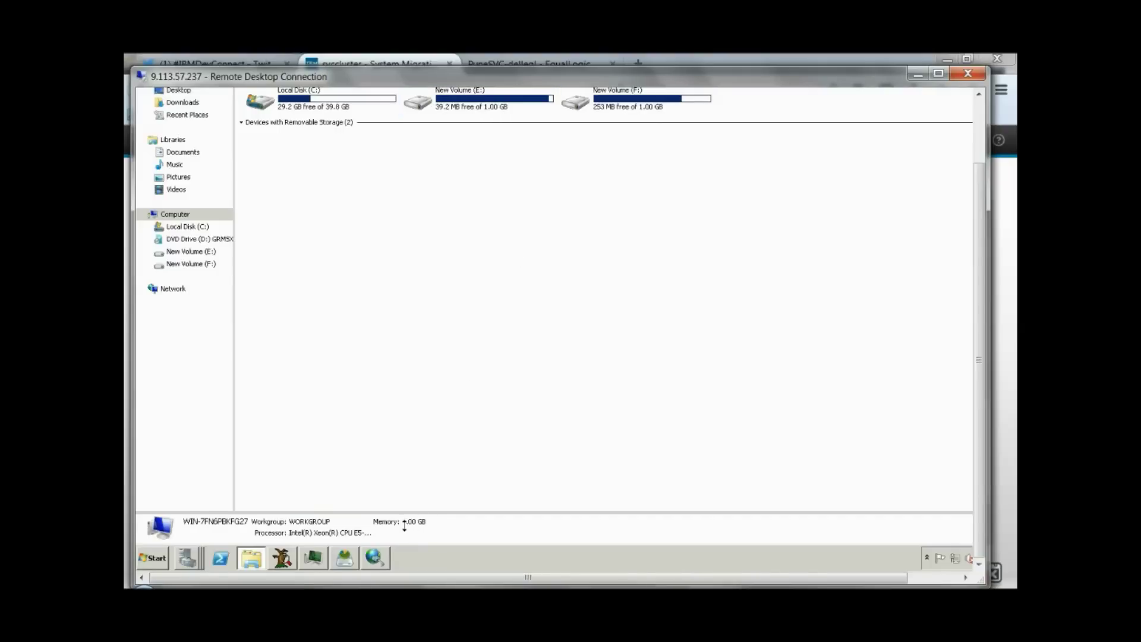
- Select the svccluster node2 iSCSI target, then bring up Disk Savvy's F: and E: usage
{"action": "left_click", "coordinate": [388, 554]}
{"action": "left_click", "coordinate": [380, 173]}
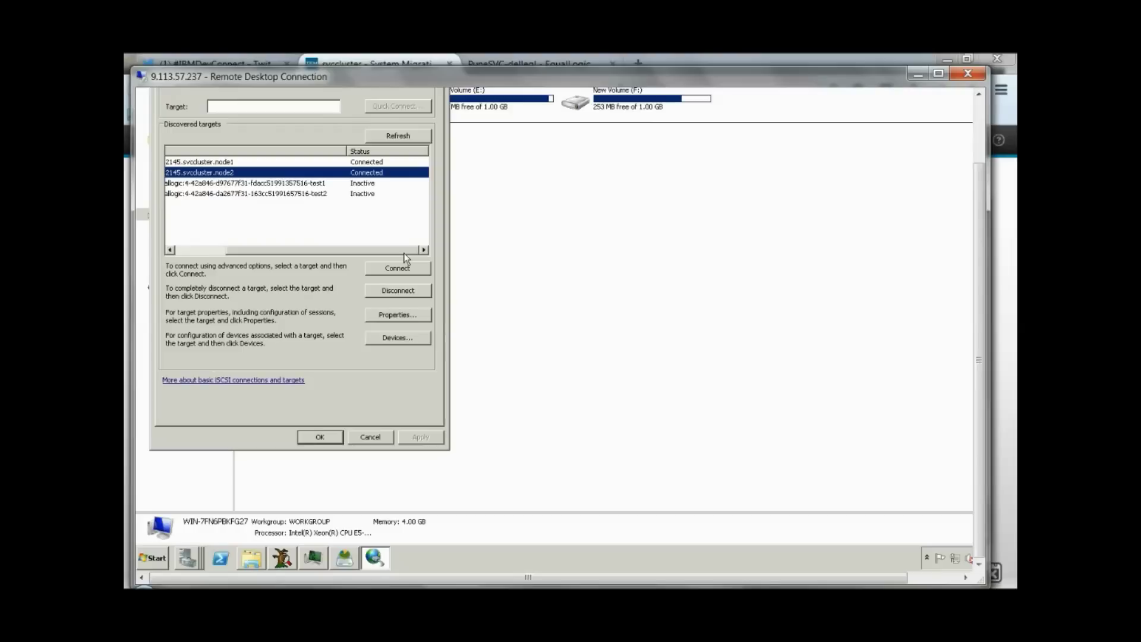
{"action": "left_click_drag", "start_coordinate": [404, 252], "coordinate": [255, 246]}
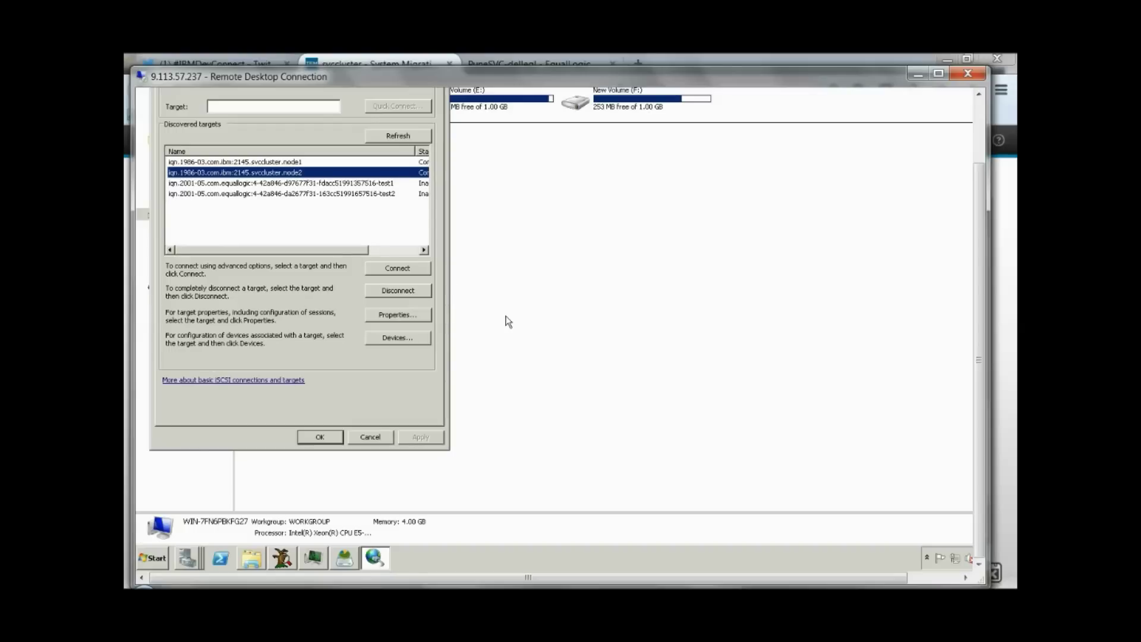
{"action": "left_click", "coordinate": [531, 341]}
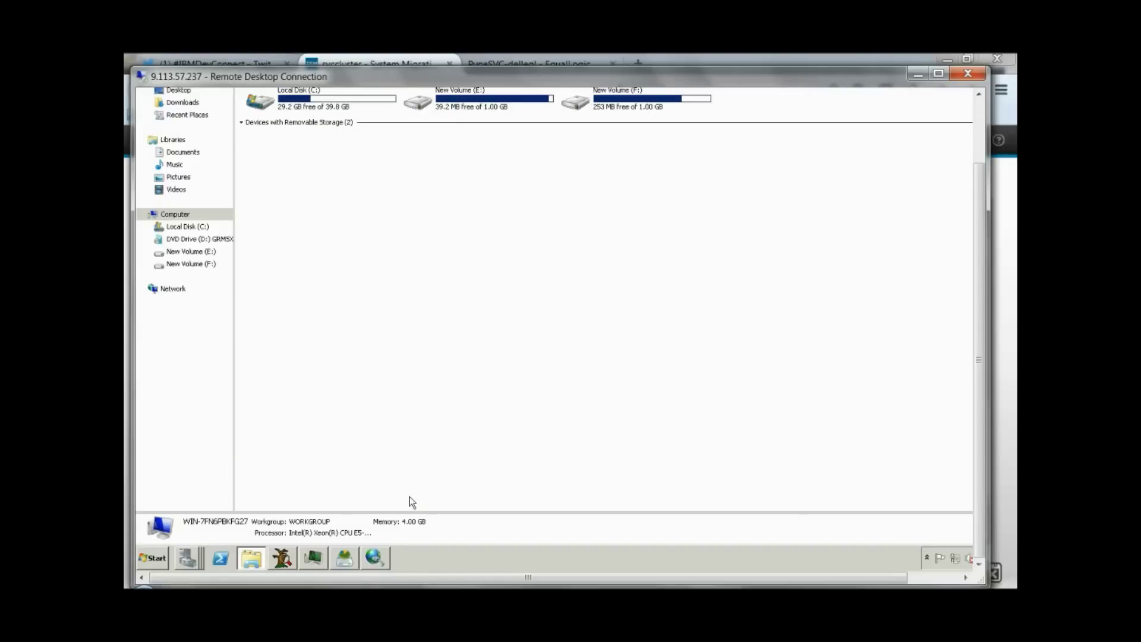
{"action": "left_click", "coordinate": [351, 556]}
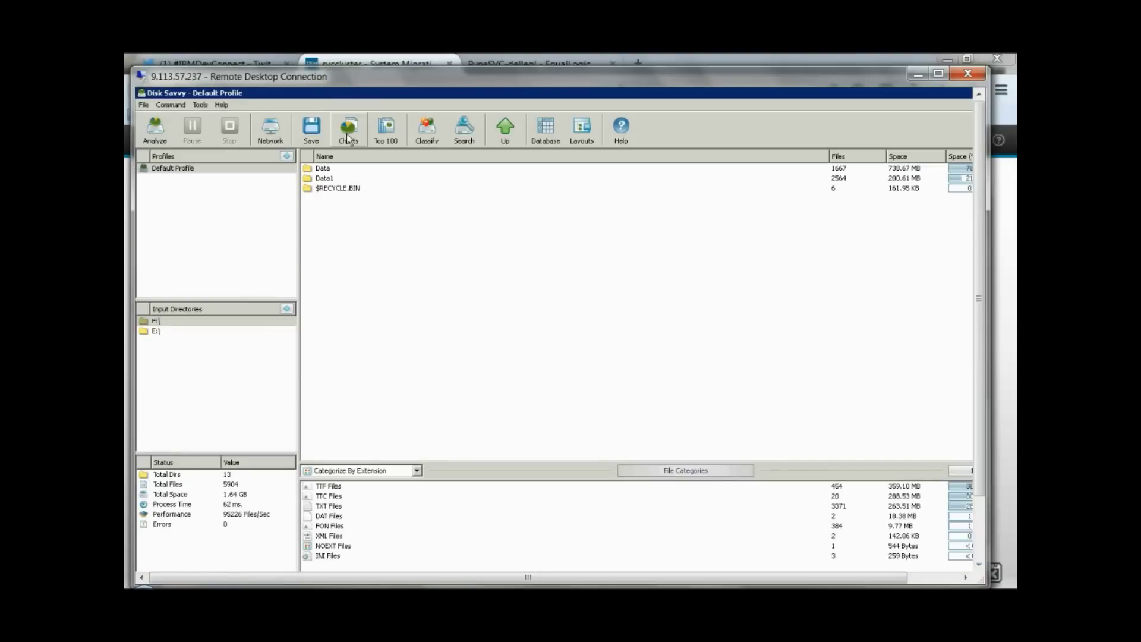
- Chart E:'s disk space per directory, then return to the svccluster tab in Firefox
{"action": "left_click", "coordinate": [348, 134]}
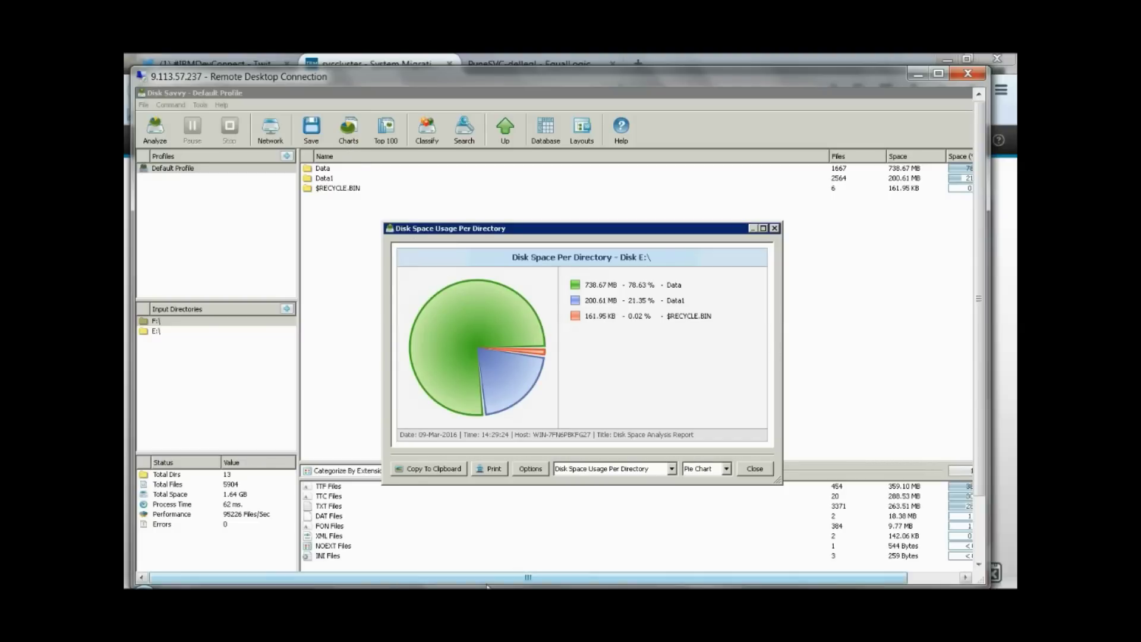
{"action": "mouse_move", "coordinate": [431, 587]}
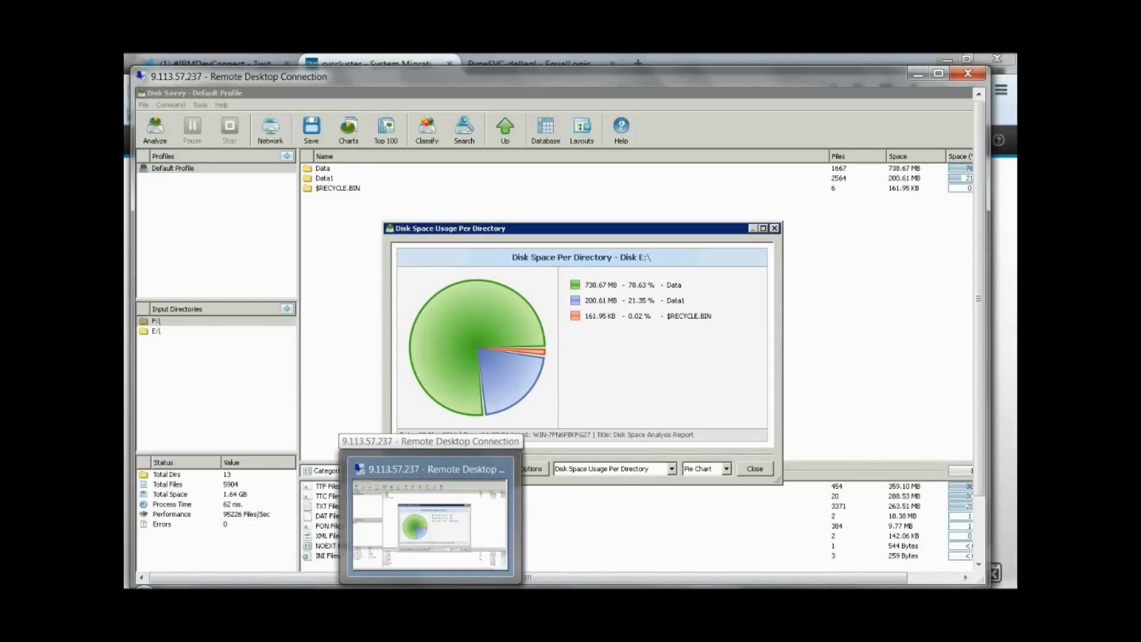
{"action": "left_click", "coordinate": [430, 523]}
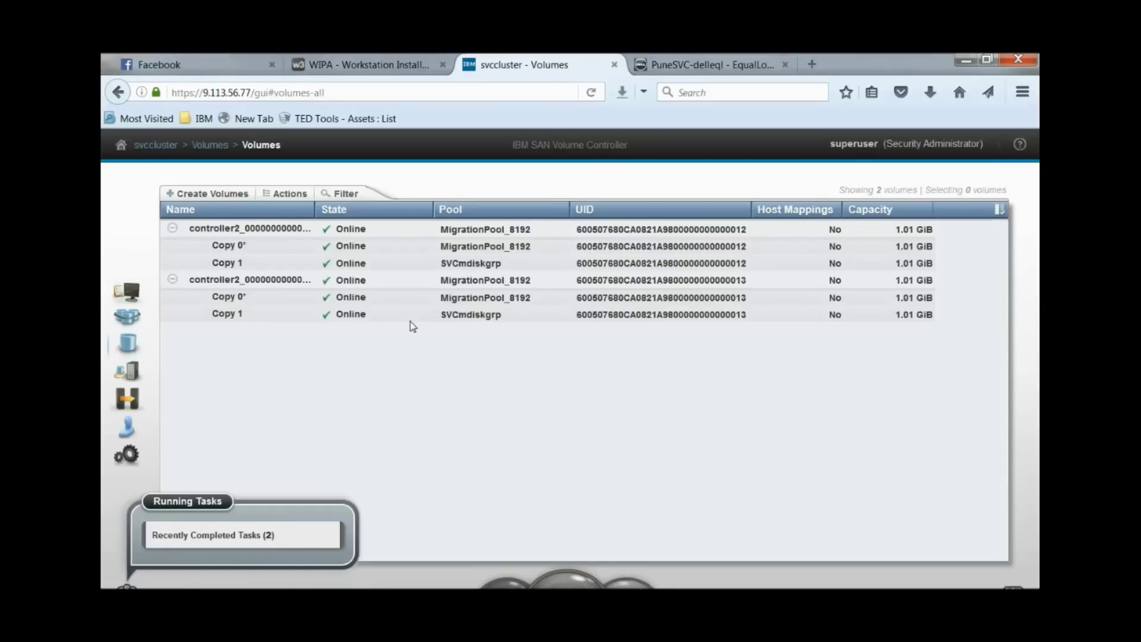
- Delete Copy 0 from the first controller2 volume and close the task report
{"action": "right_click", "coordinate": [469, 251]}
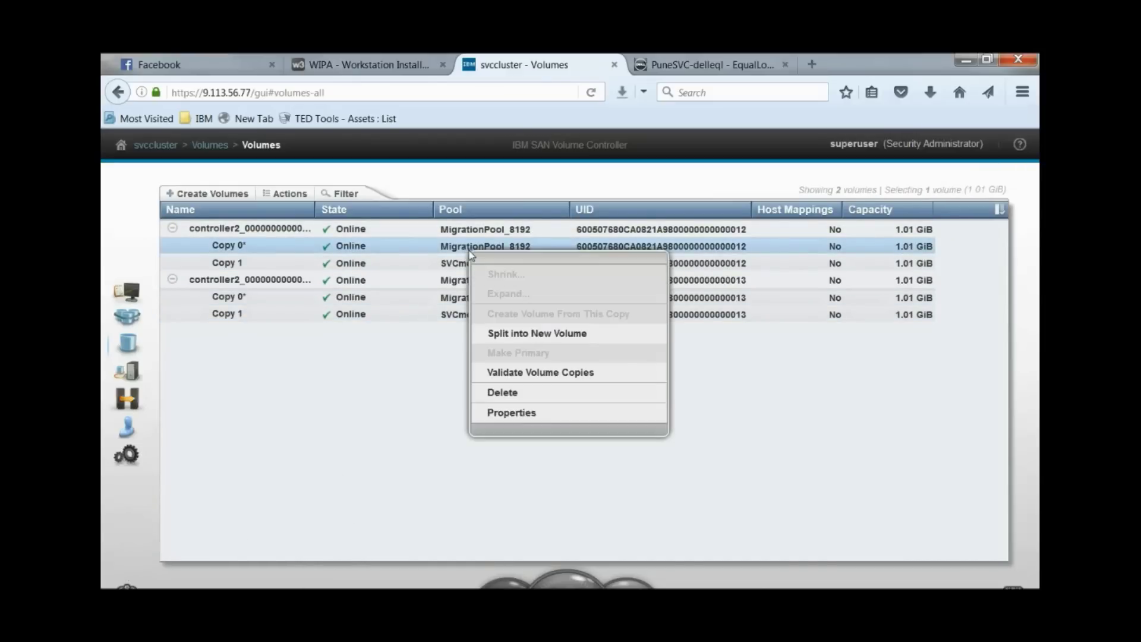
{"action": "left_click", "coordinate": [528, 399]}
{"action": "left_click", "coordinate": [550, 436]}
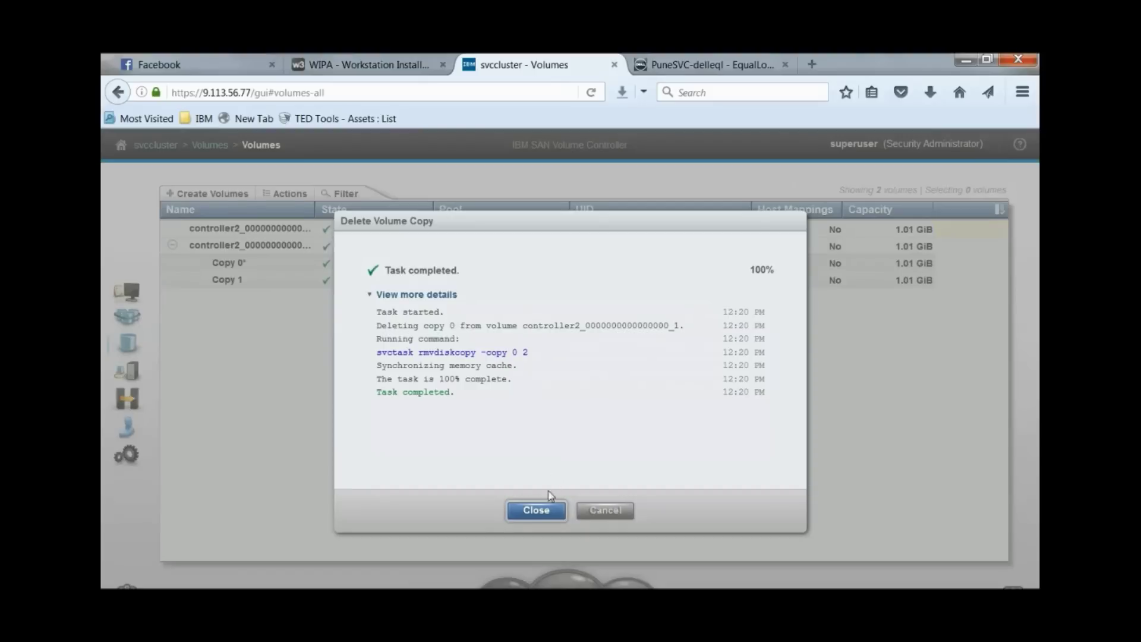
{"action": "left_click", "coordinate": [545, 512]}
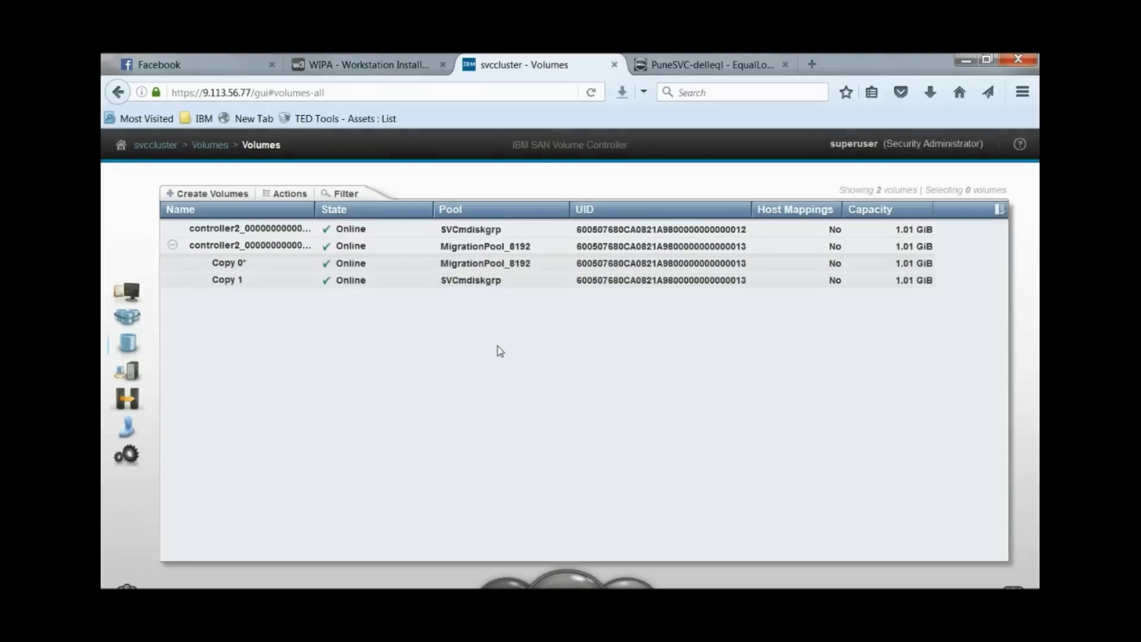
- Delete the second controller2 volume's MigrationPool_8192 copy and close the task report
{"action": "left_click", "coordinate": [486, 266]}
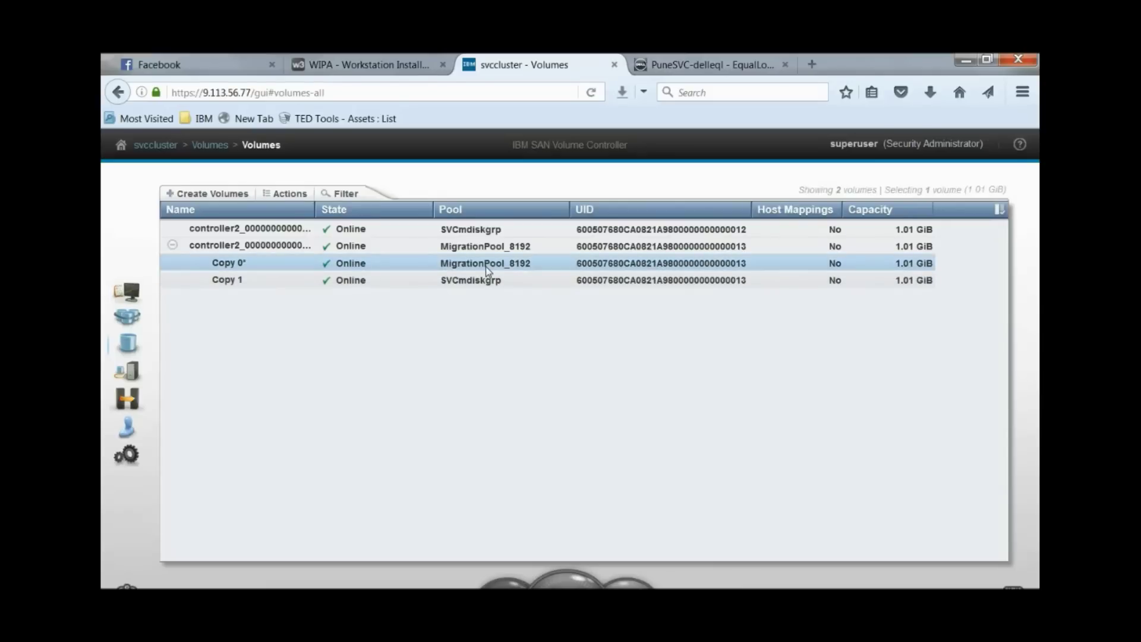
{"action": "right_click", "coordinate": [486, 266]}
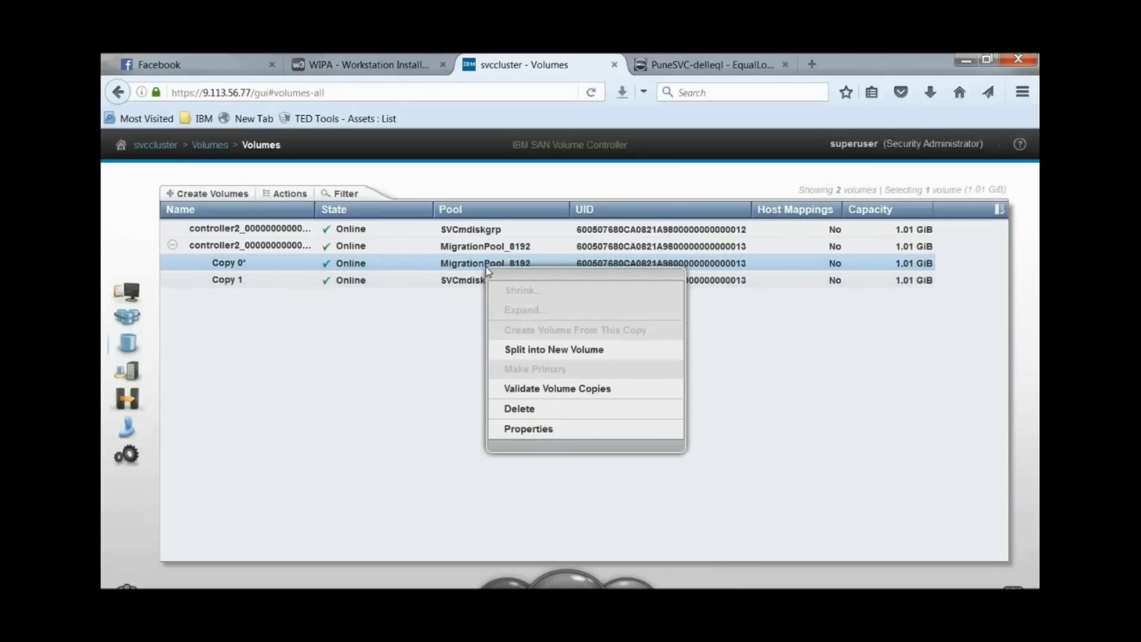
{"action": "left_click", "coordinate": [520, 410]}
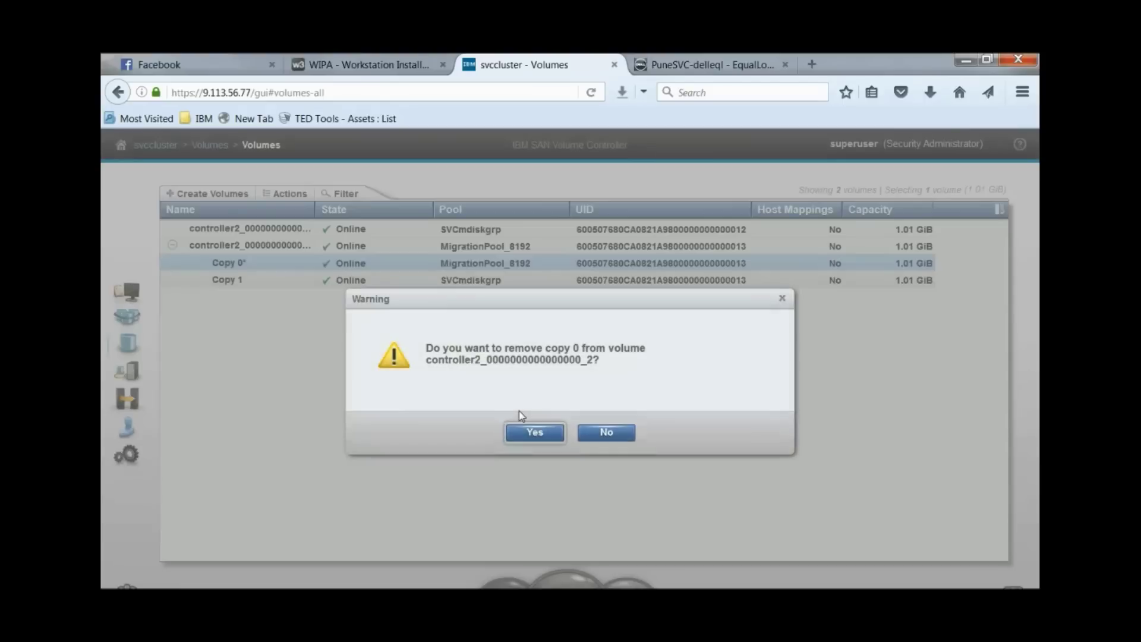
{"action": "left_click", "coordinate": [538, 440]}
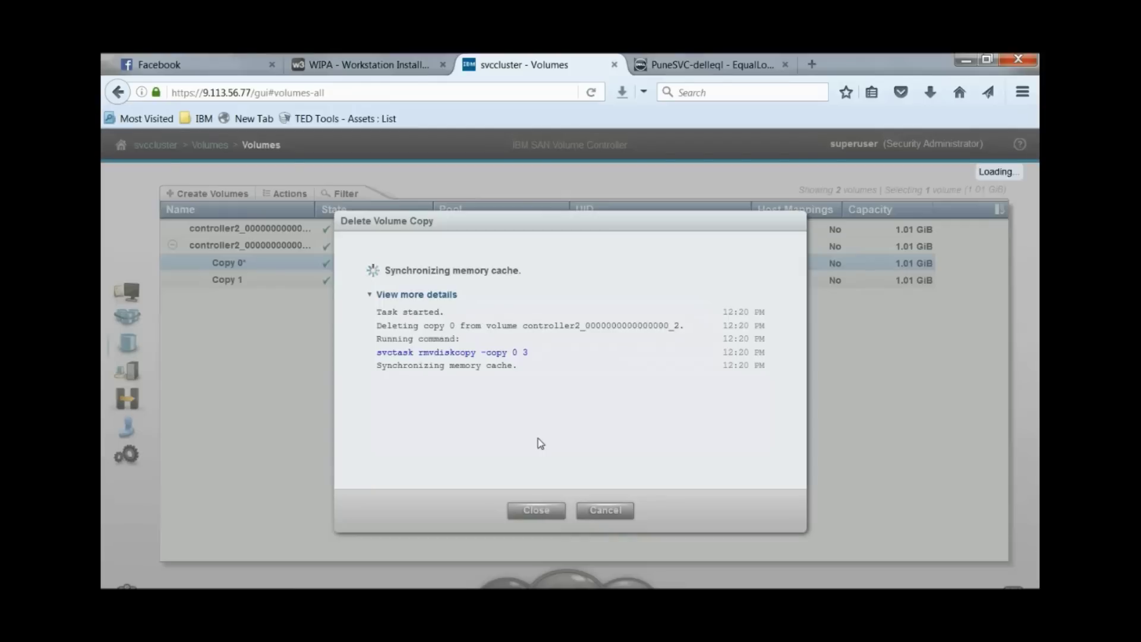
{"action": "left_click", "coordinate": [543, 508]}
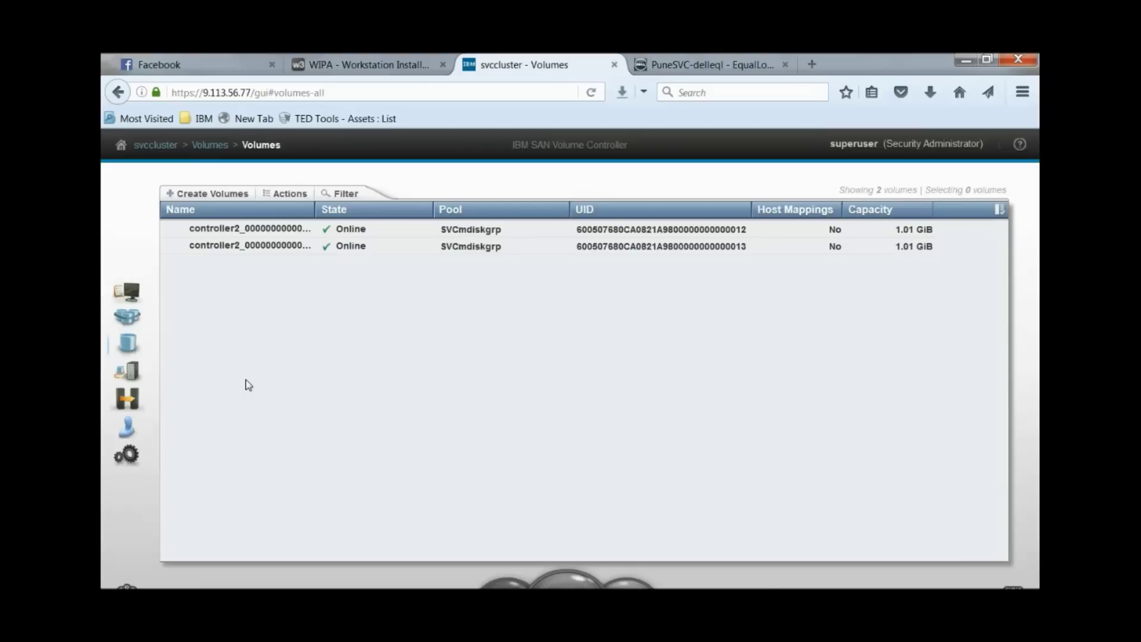
- Open External Storage, expand controller0 and controller2, and open controller2's Actions menu
{"action": "mouse_move", "coordinate": [136, 322]}
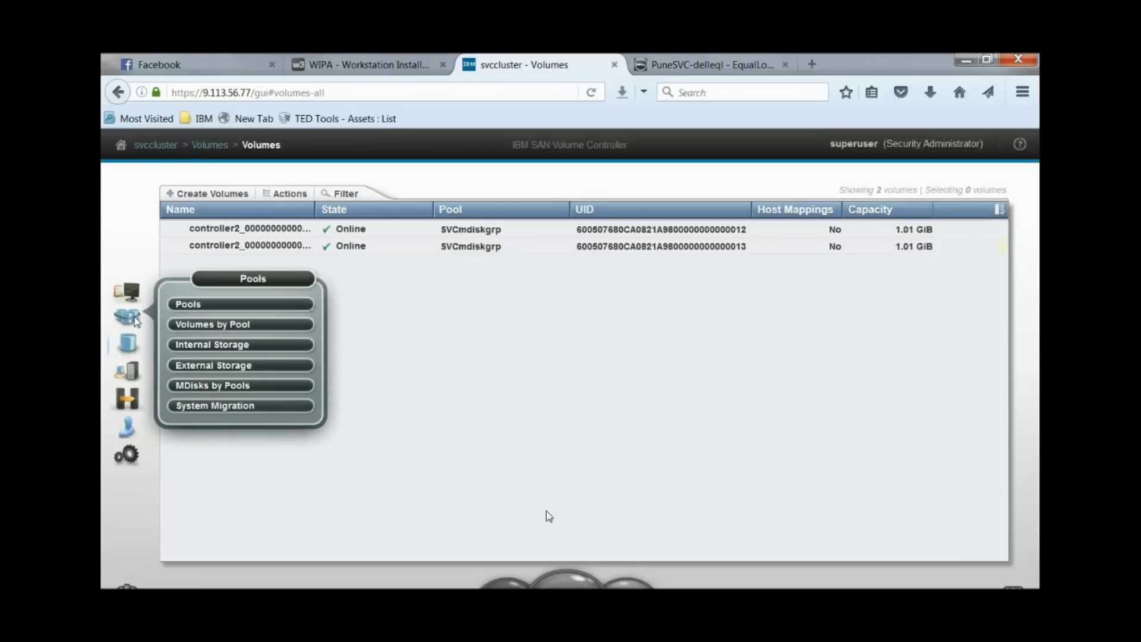
{"action": "left_click", "coordinate": [233, 366]}
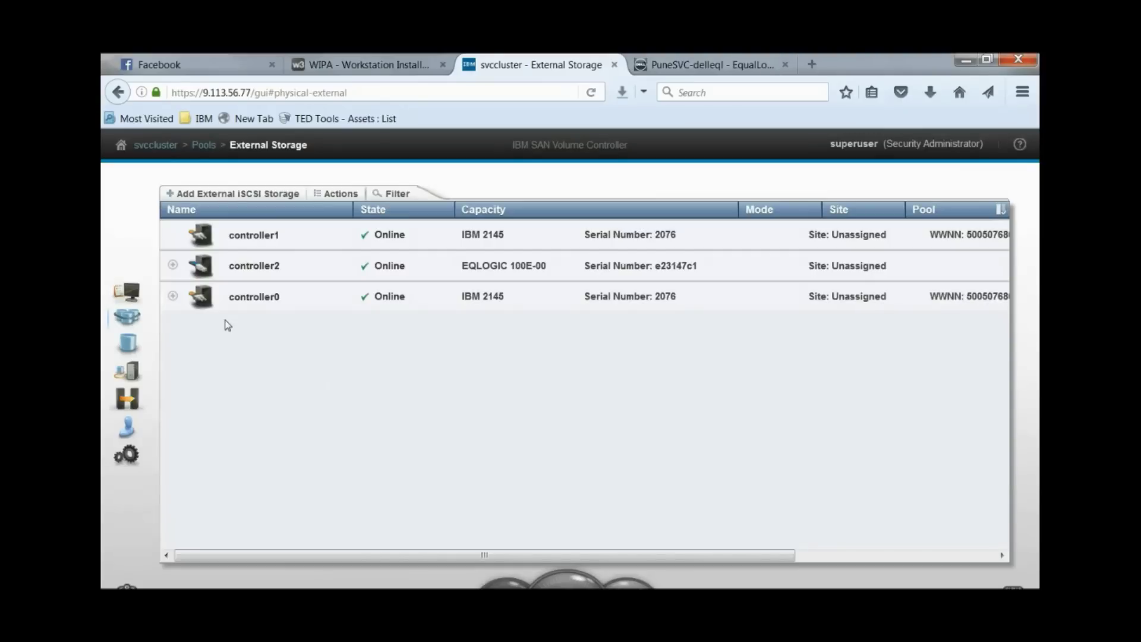
{"action": "left_click", "coordinate": [172, 296]}
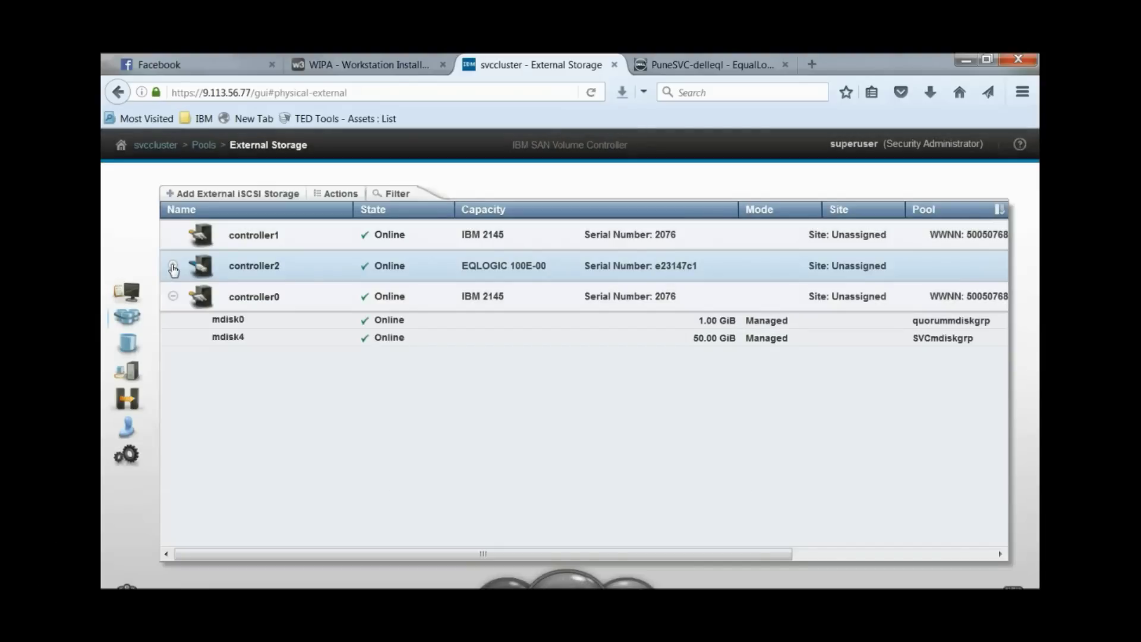
{"action": "left_click", "coordinate": [173, 267]}
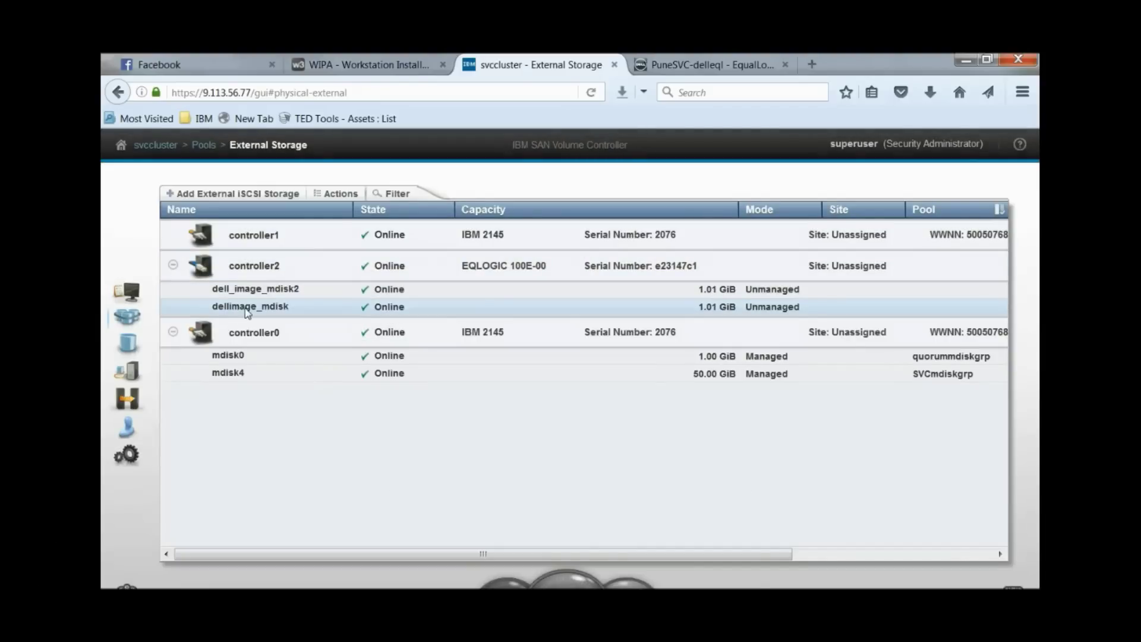
{"action": "left_click", "coordinate": [276, 291]}
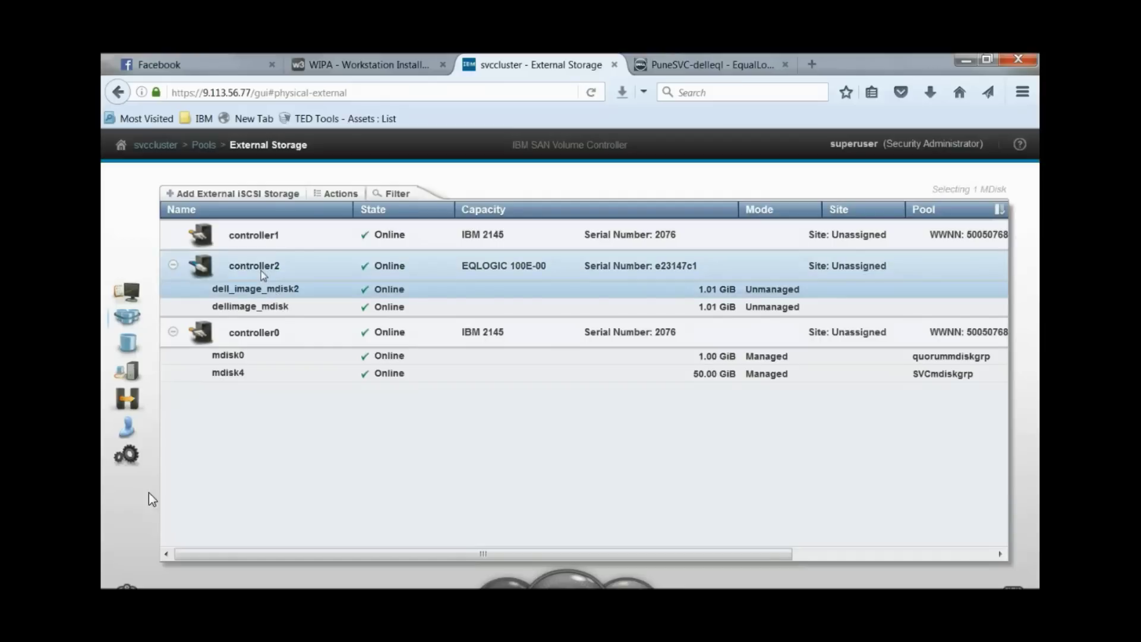
{"action": "left_click", "coordinate": [262, 270]}
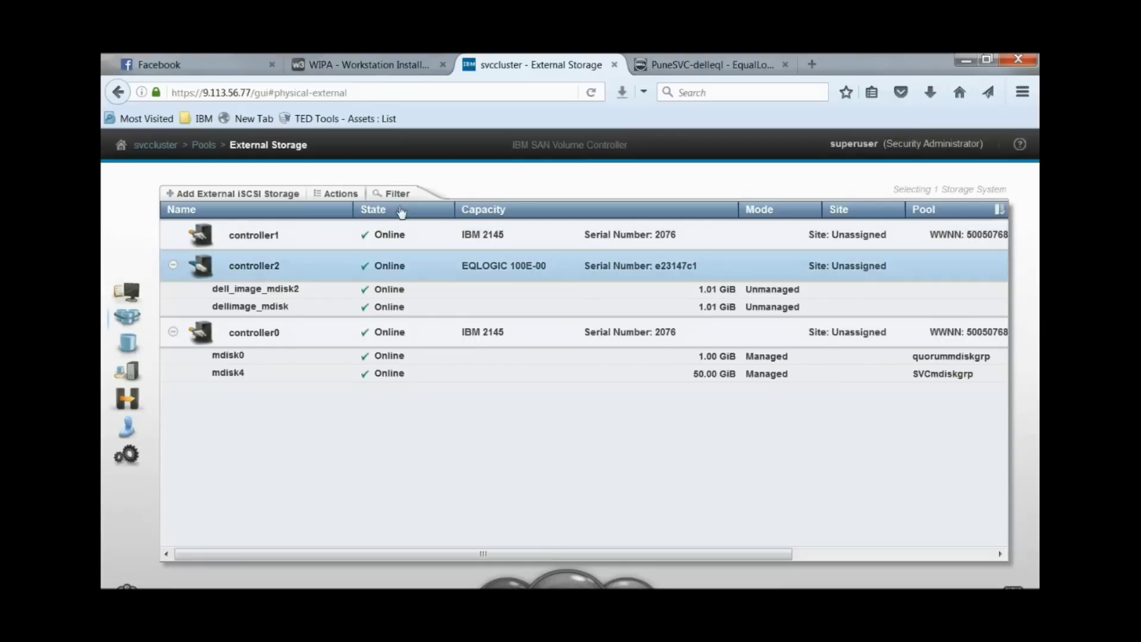
{"action": "left_click", "coordinate": [352, 194]}
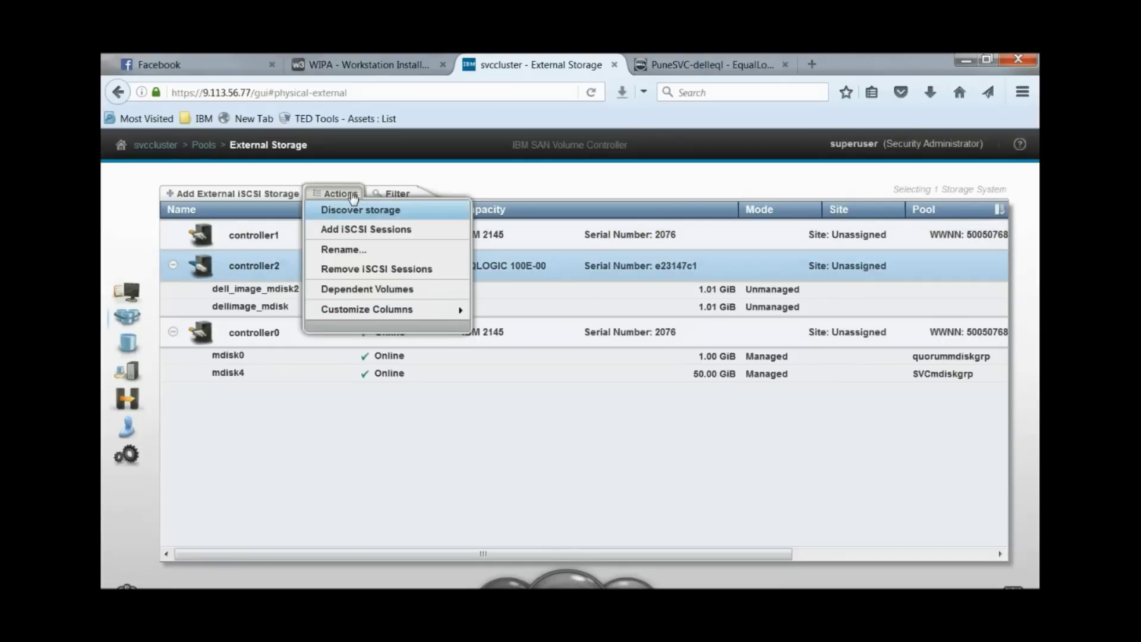
- Remove both controller2 iSCSI connections, confirming the warning and closing the task report
{"action": "left_click", "coordinate": [398, 277]}
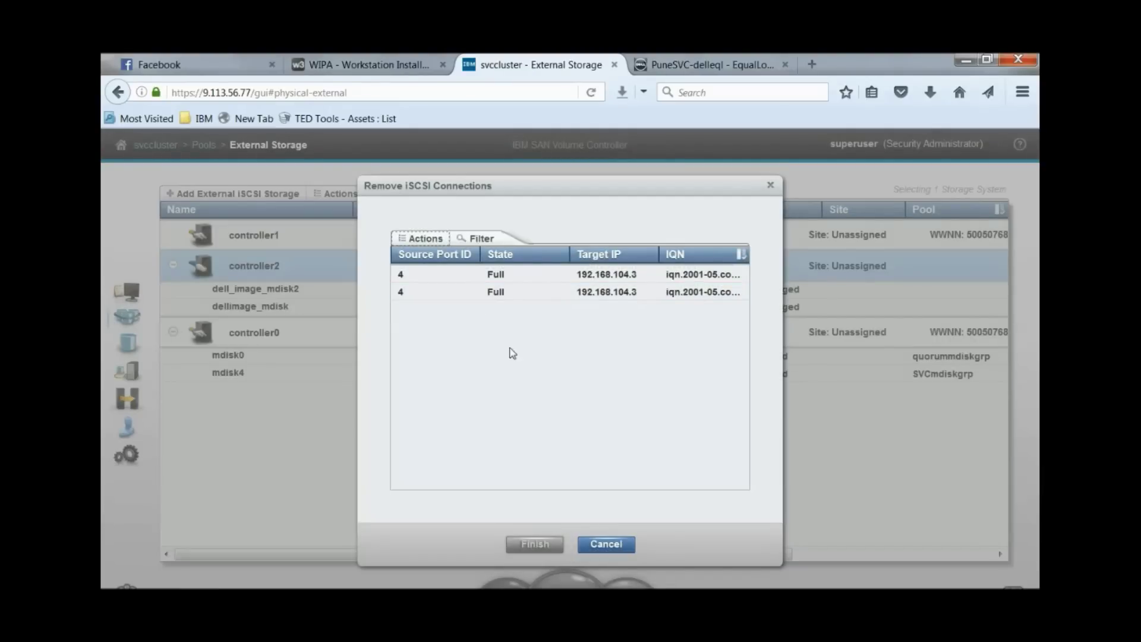
{"action": "left_click", "coordinate": [464, 281]}
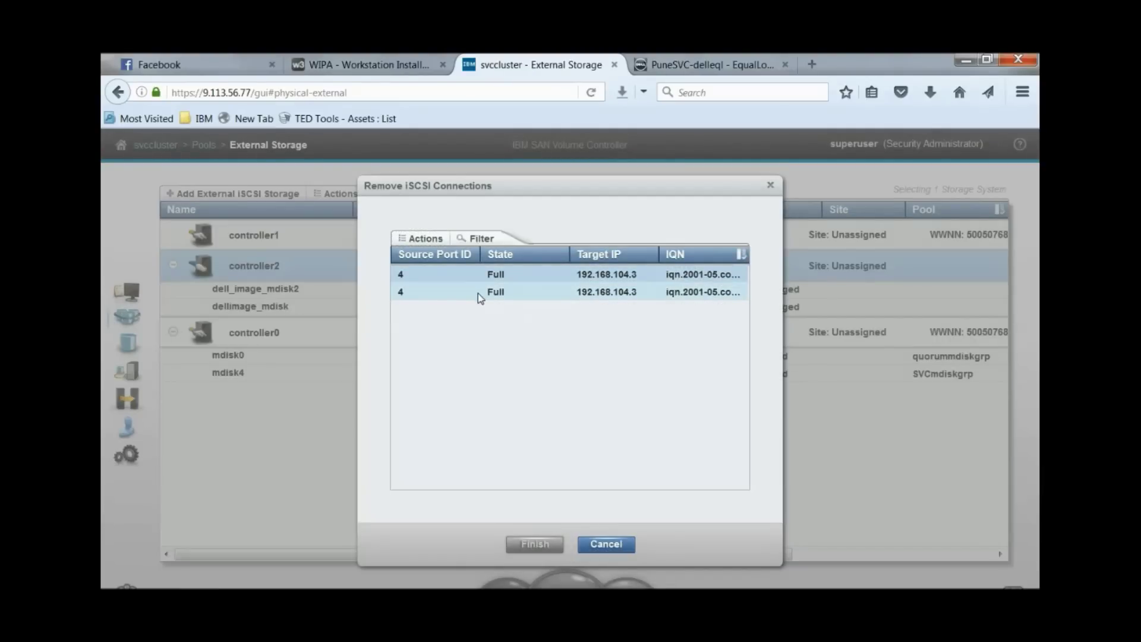
{"action": "left_click", "coordinate": [478, 294], "text": "ctrl"}
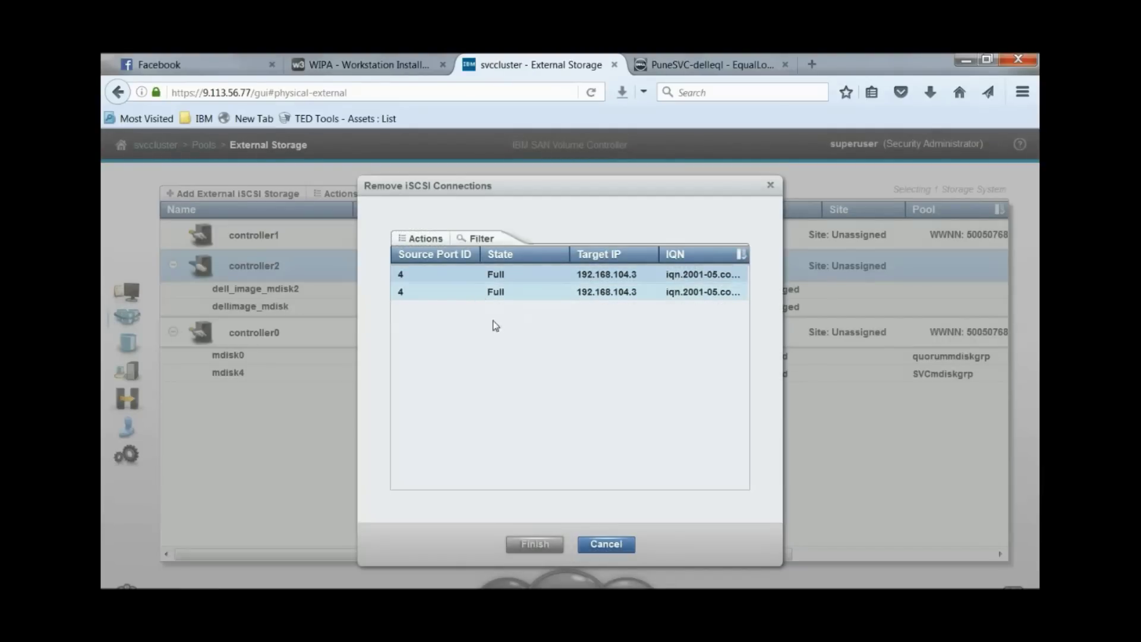
{"action": "left_click", "coordinate": [435, 245]}
{"action": "left_click", "coordinate": [450, 260]}
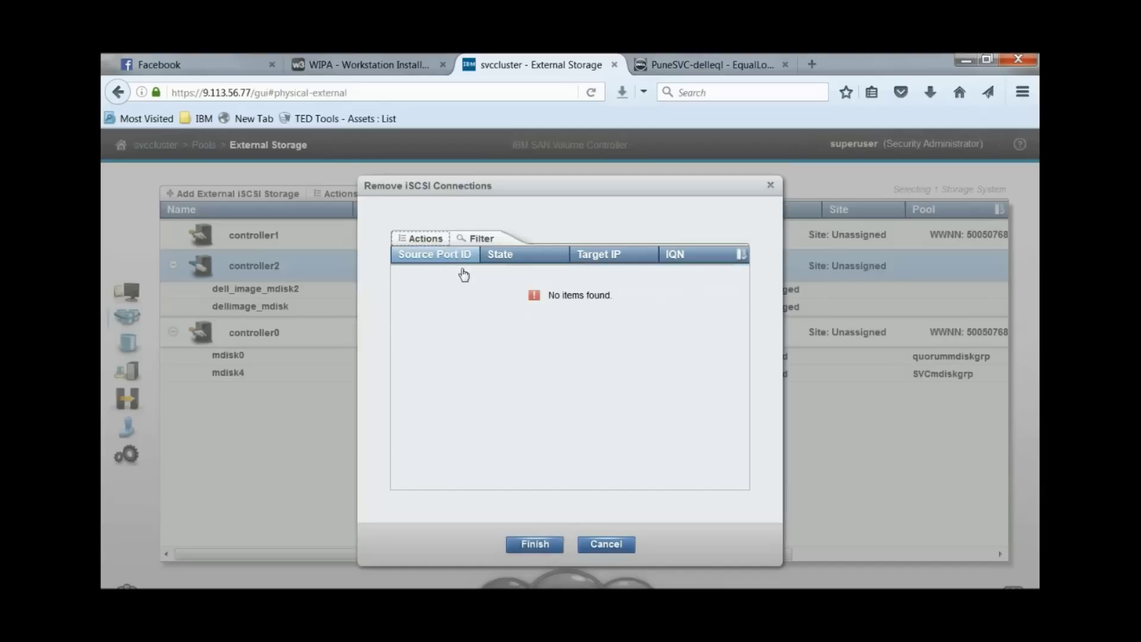
{"action": "left_click", "coordinate": [537, 546]}
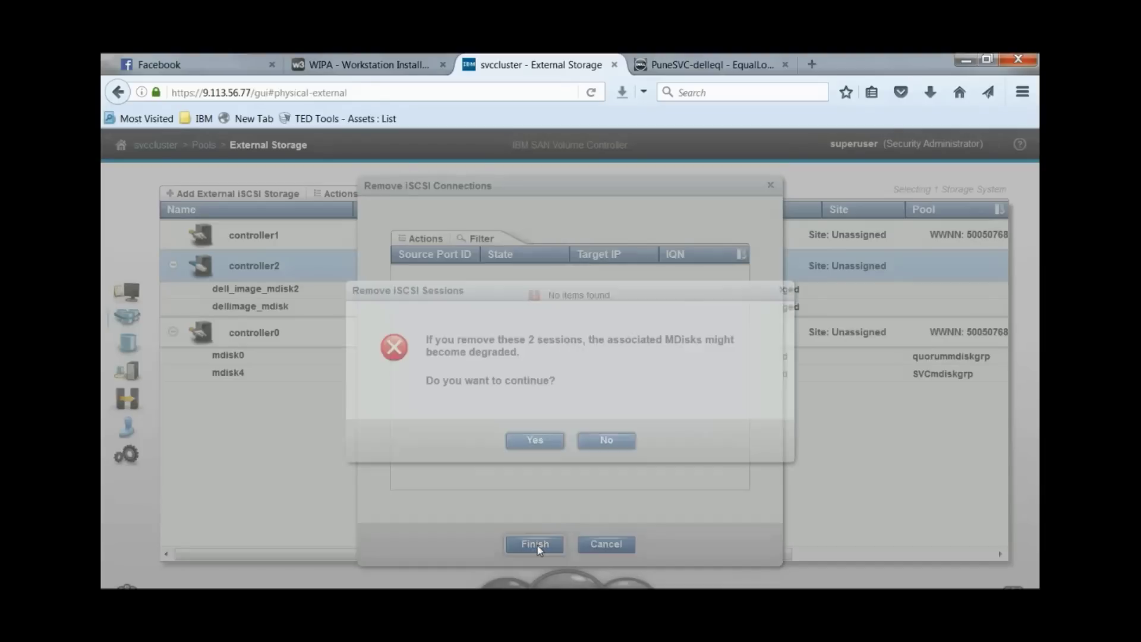
{"action": "left_click", "coordinate": [522, 440]}
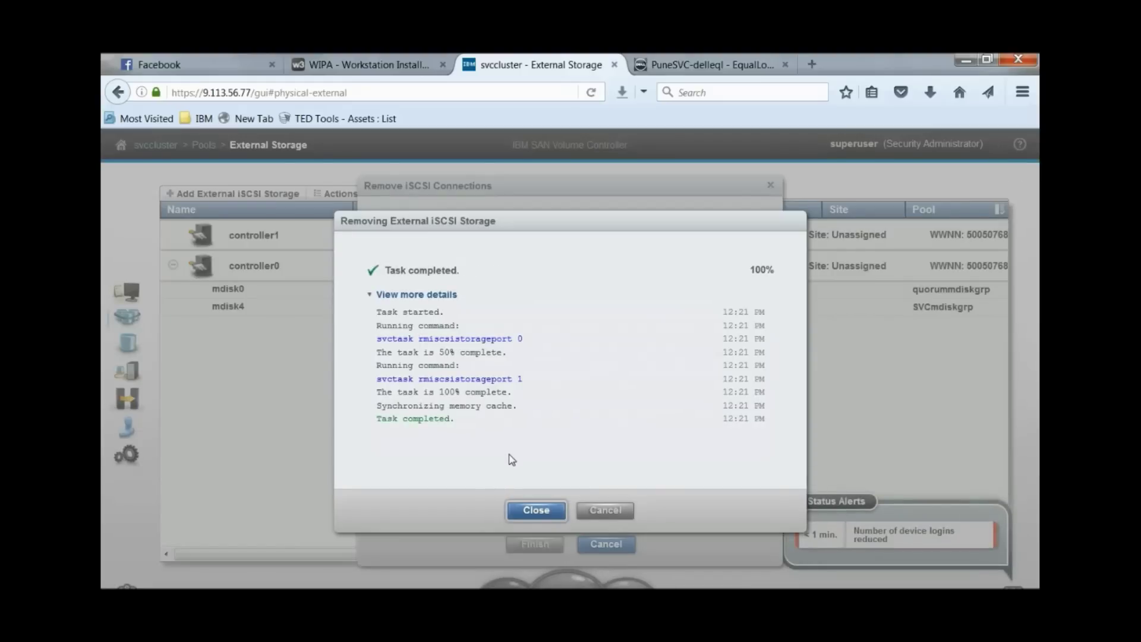
{"action": "left_click", "coordinate": [542, 515]}
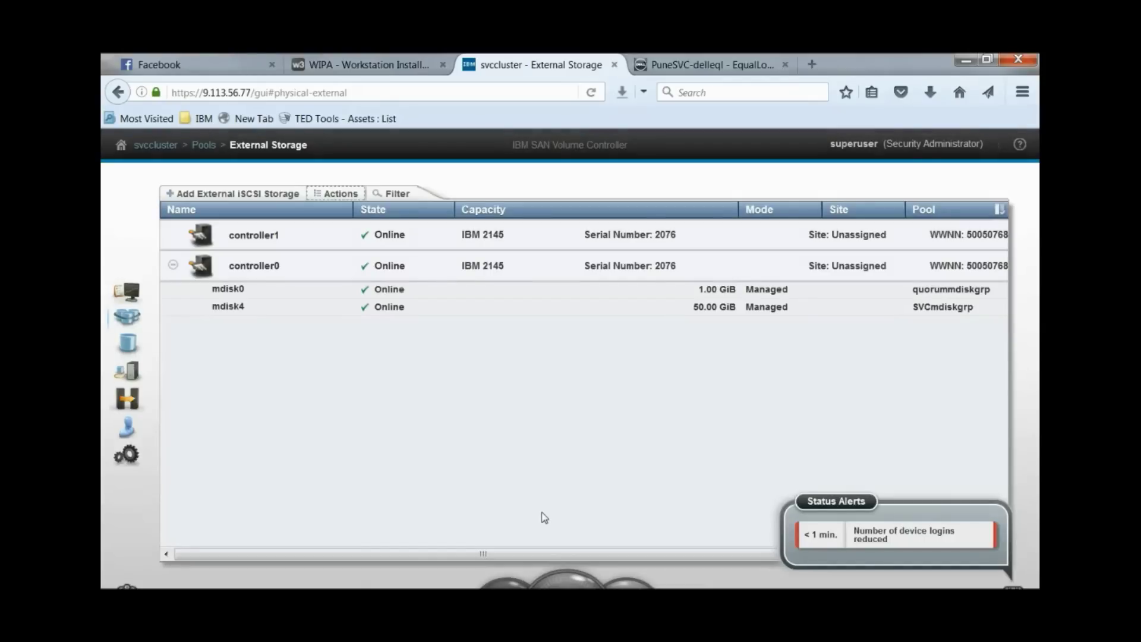